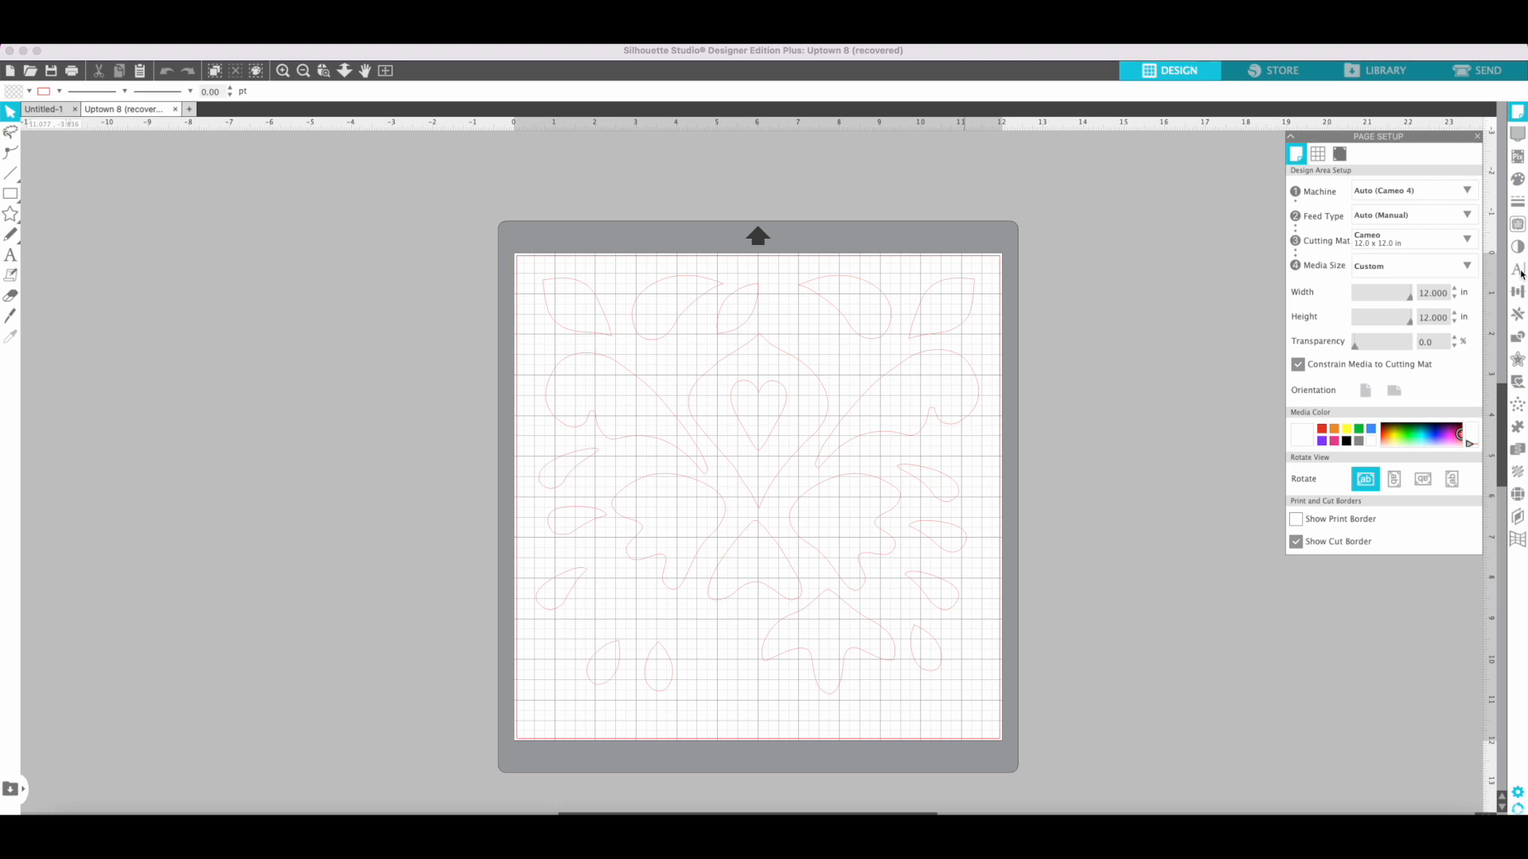
Set the text style to the Avenir Next Condensed Ultra Light font at 16 pt.
click(1518, 271)
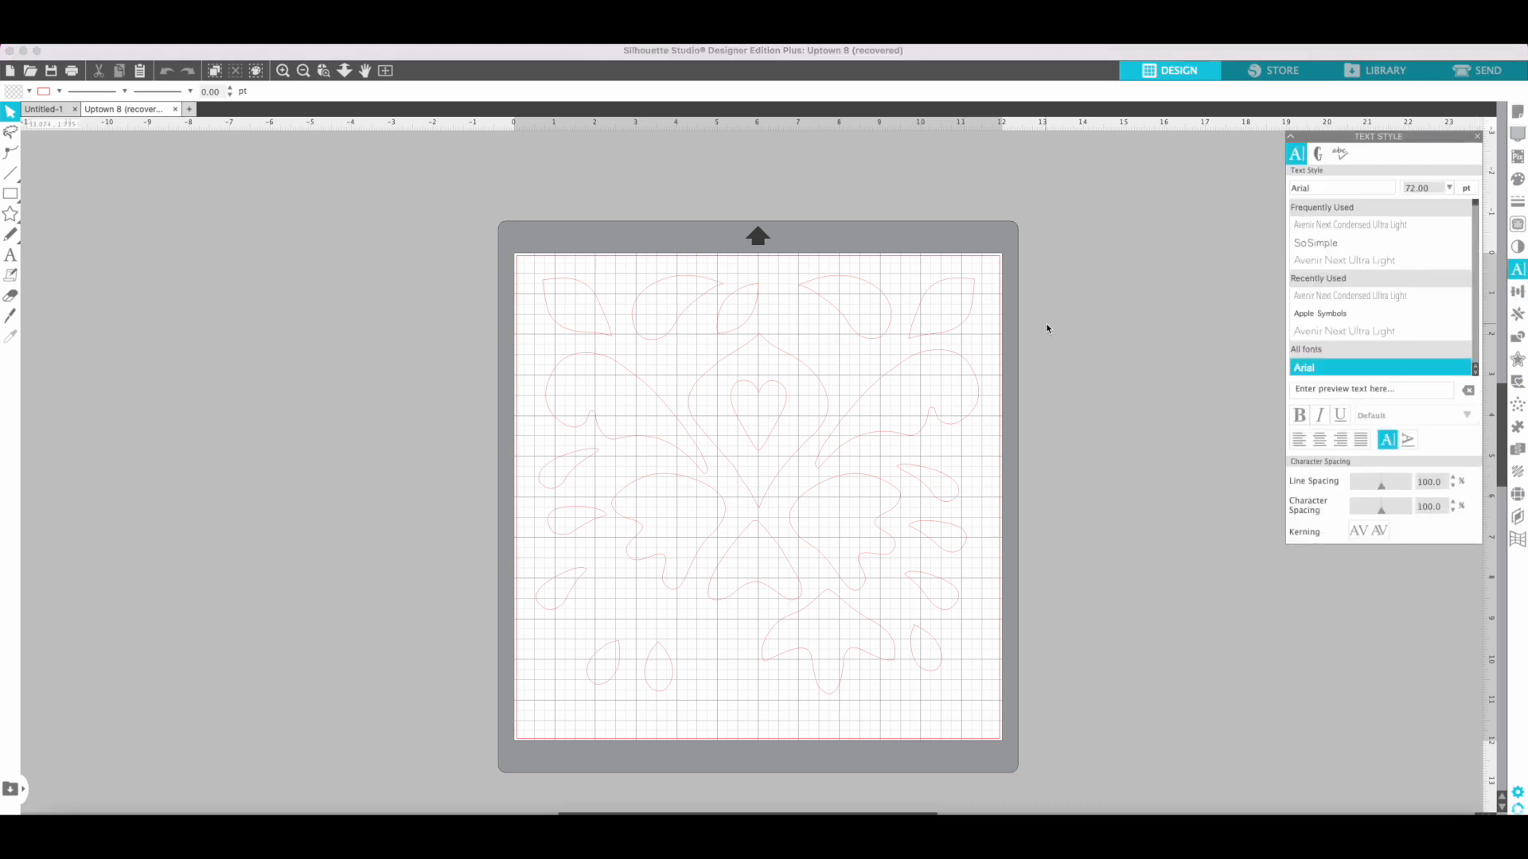
click(1359, 226)
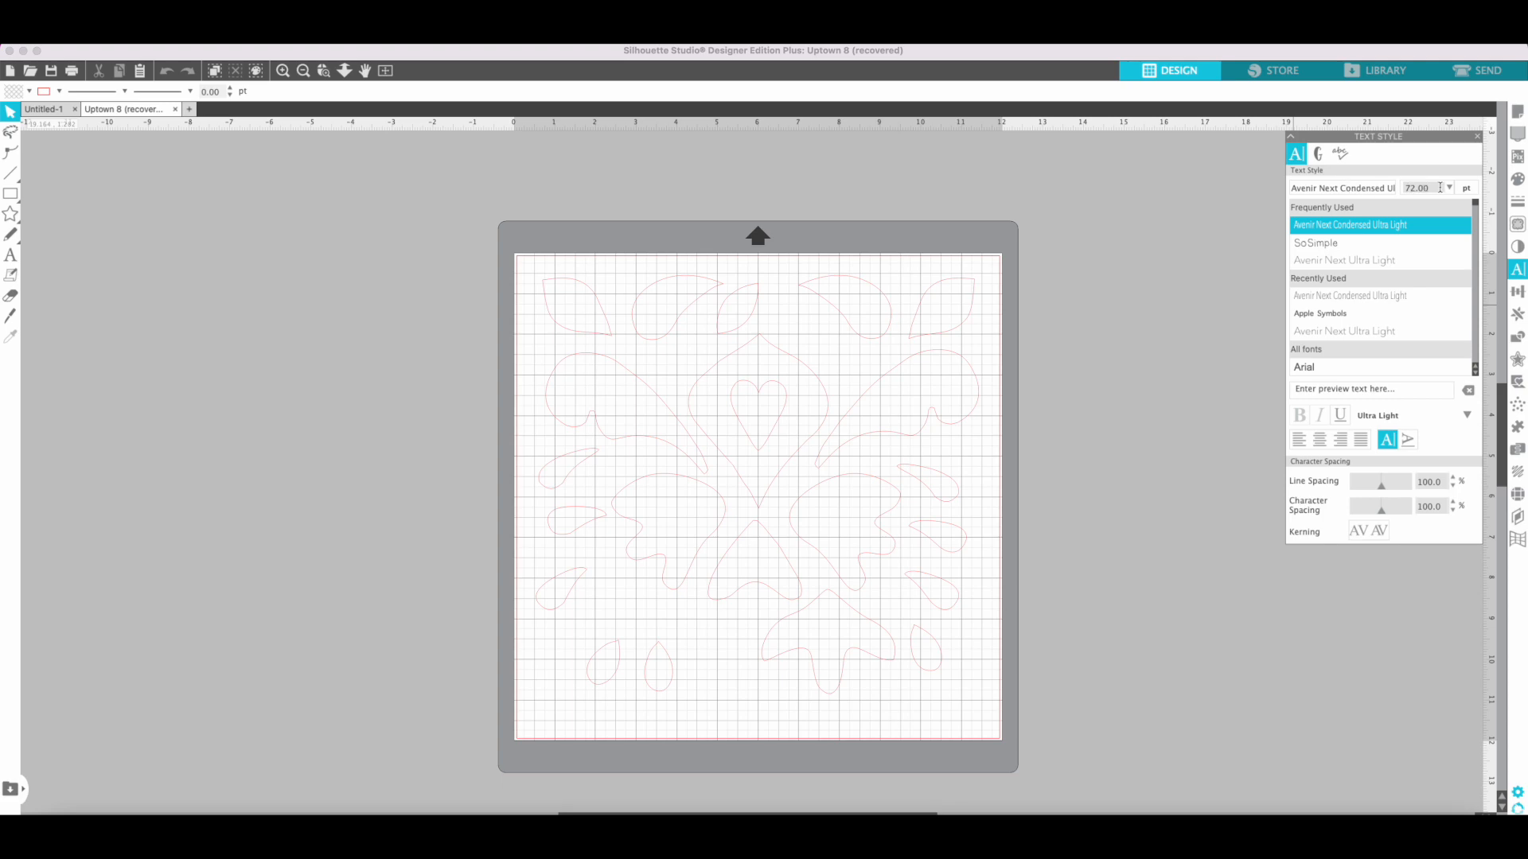
double_click(1410, 188)
text(16)
key(Return)
Set the line colour for new text to black.
click(11, 255)
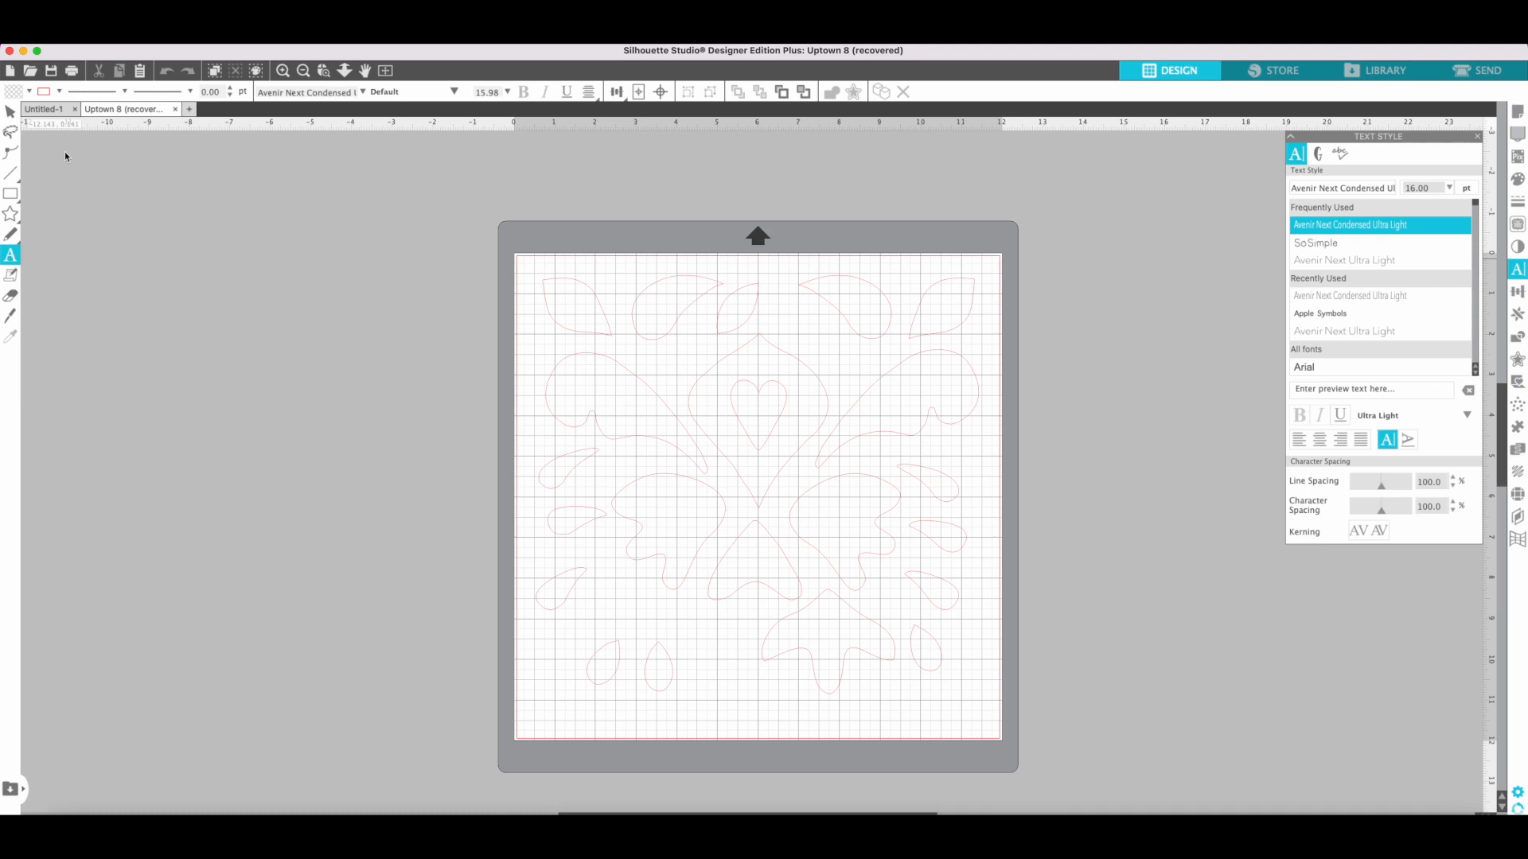
click(60, 92)
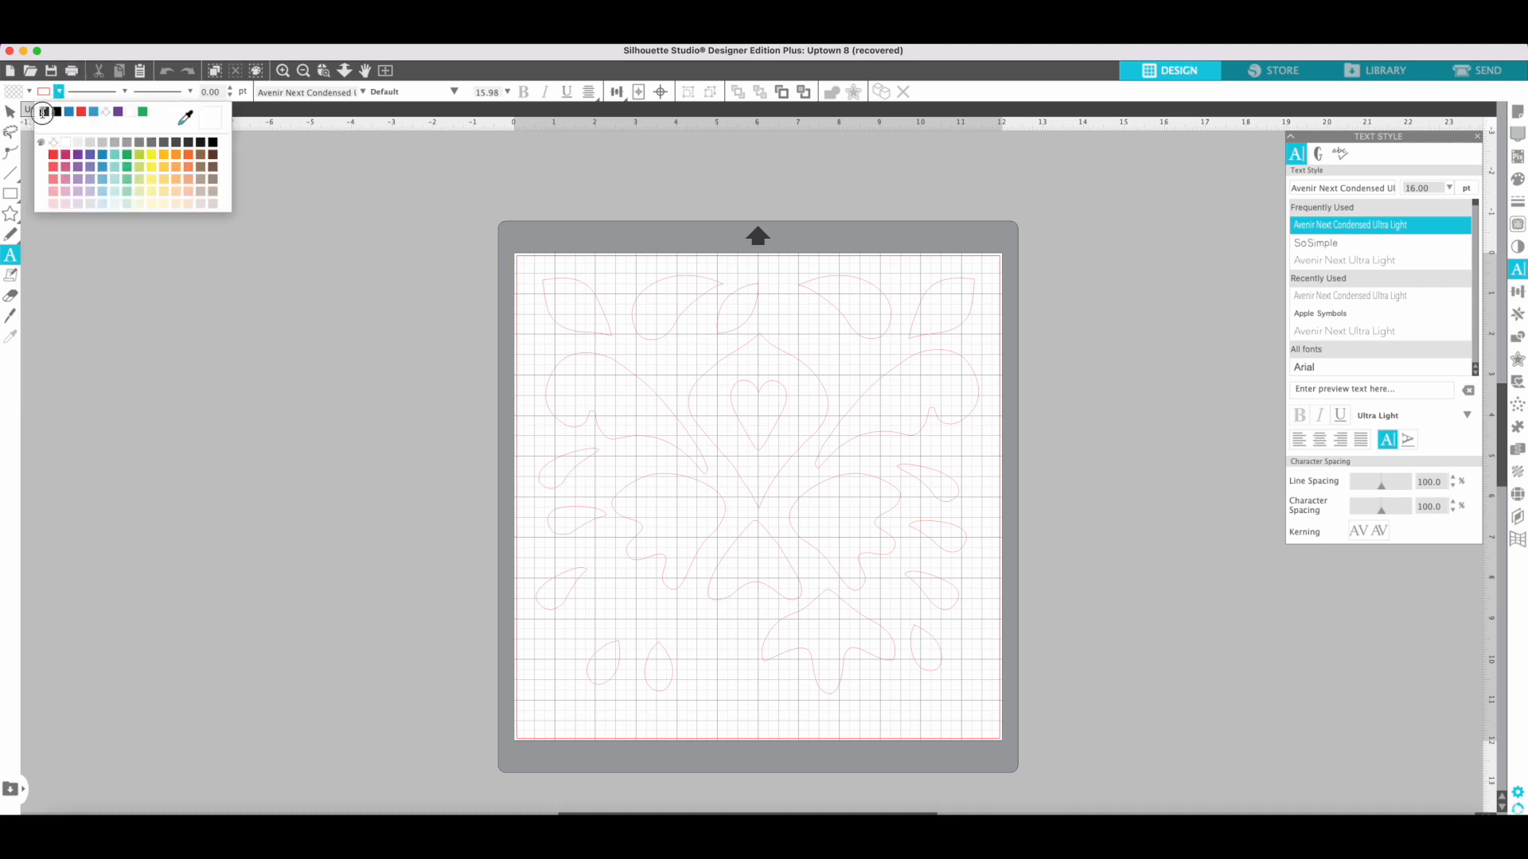
click(60, 114)
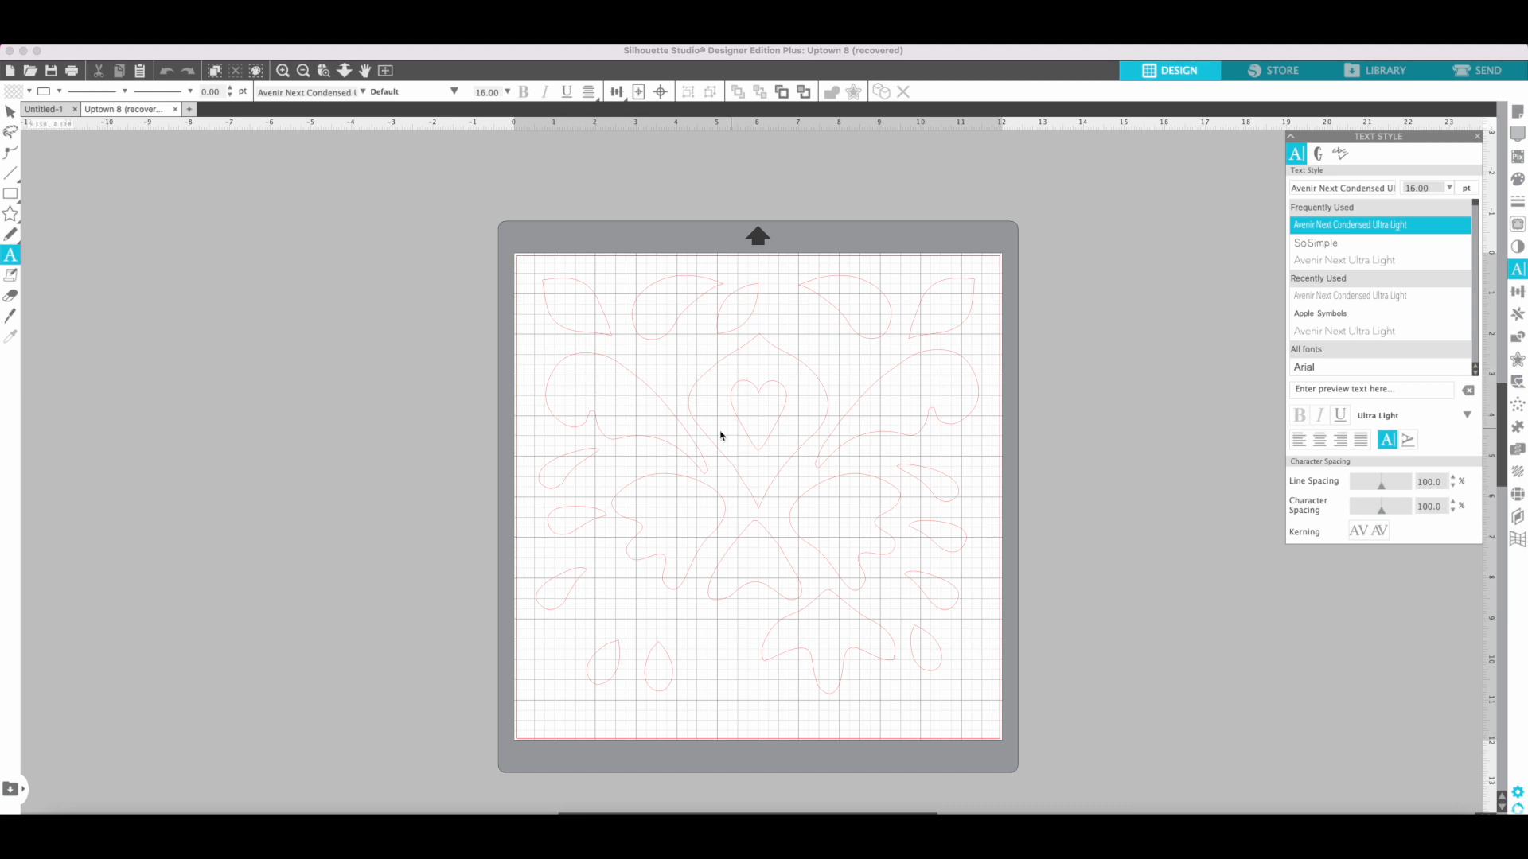
Add the text label 1 inside the central piece, between its outline and the heart cutout.
click(710, 407)
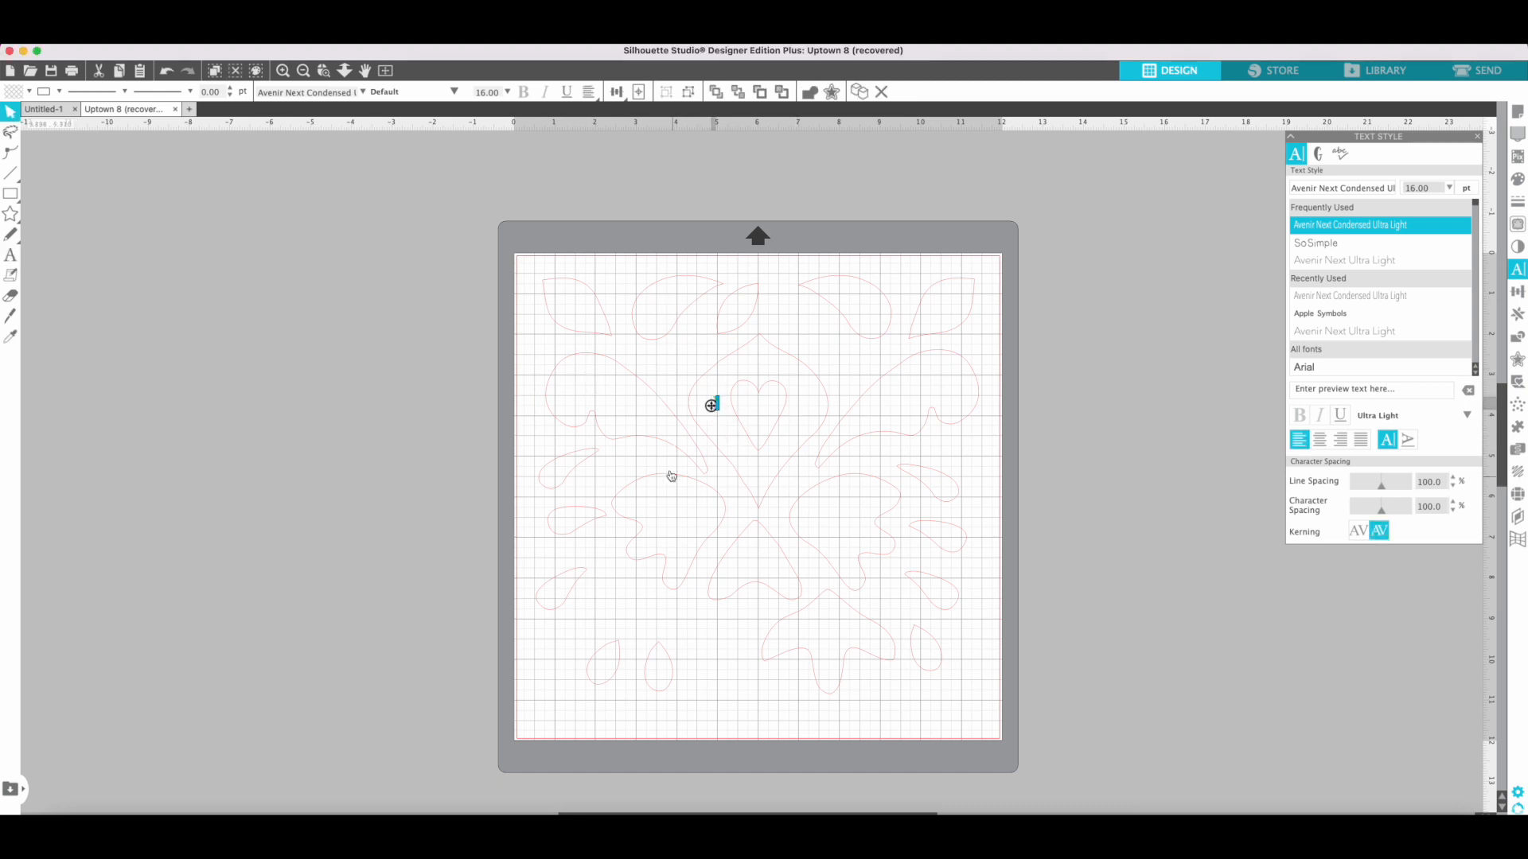
click(704, 458)
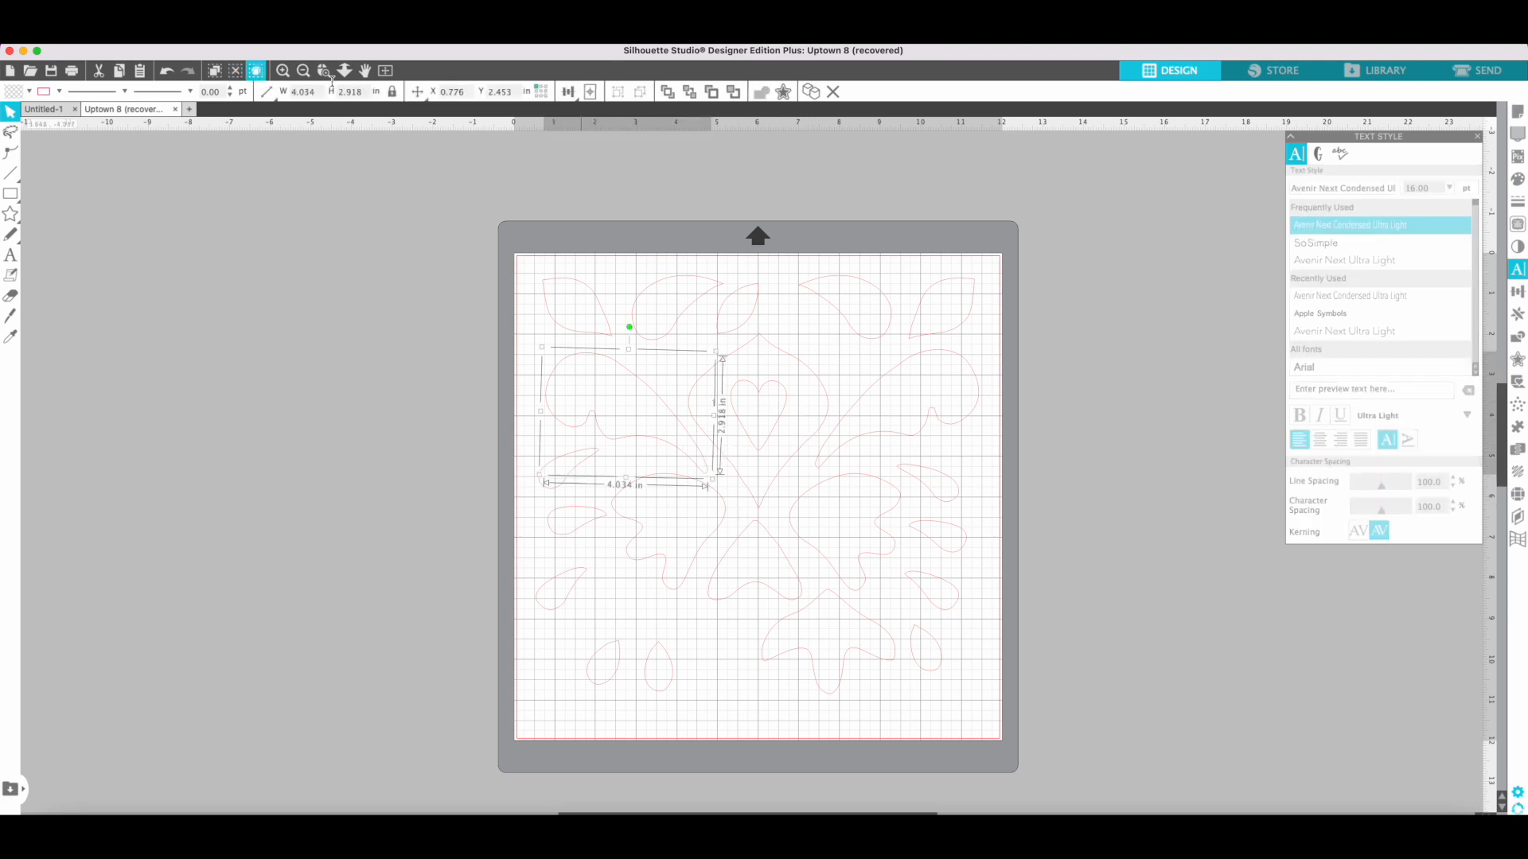
click(283, 70)
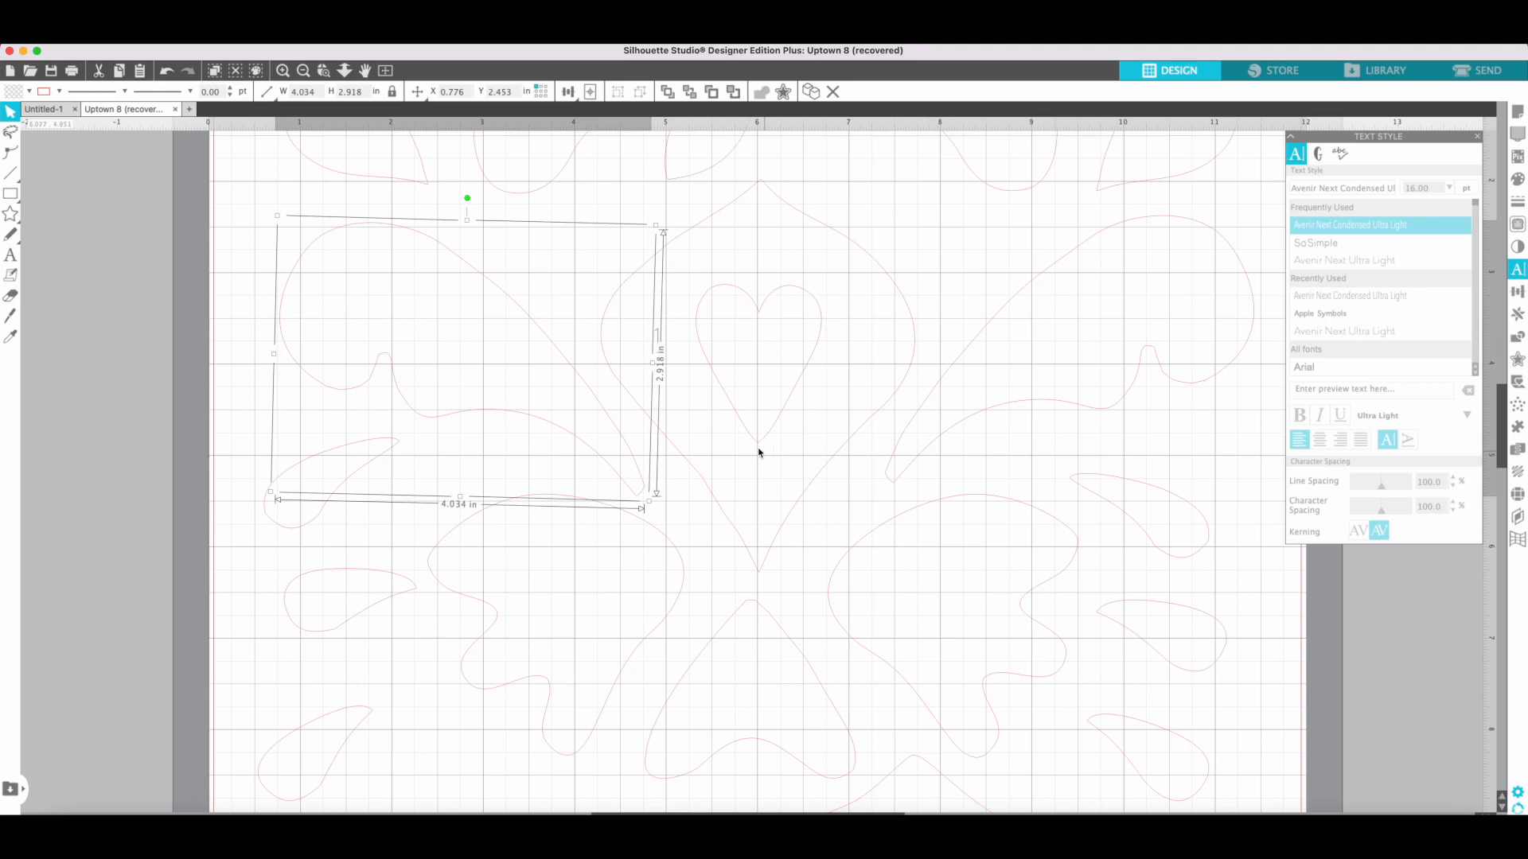
click(724, 436)
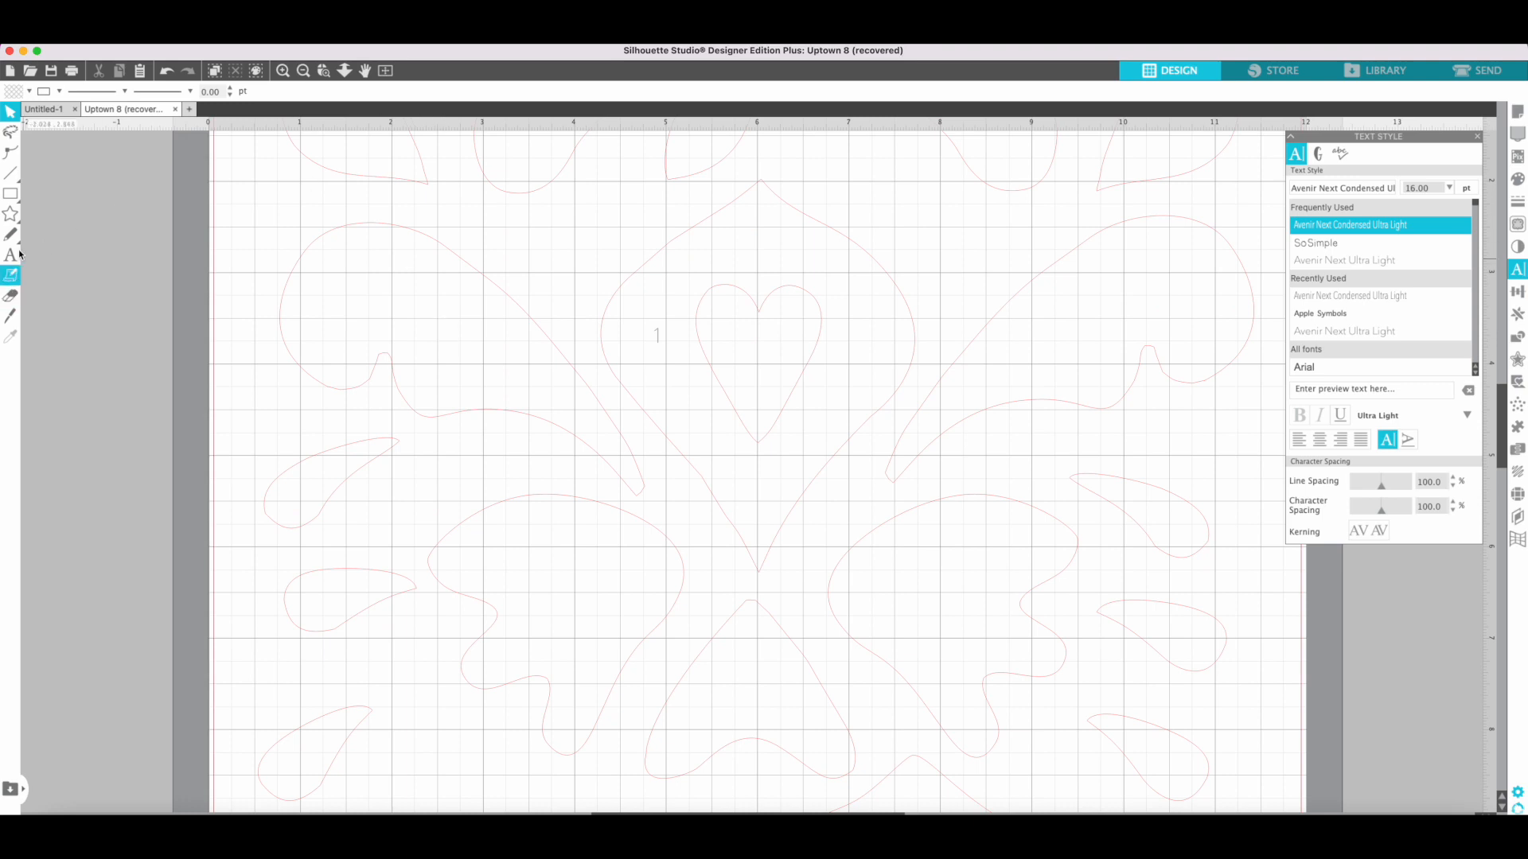
Label the two mirrored wing-shaped pieces beside the central piece 2 on the left and 2r on the right.
click(11, 115)
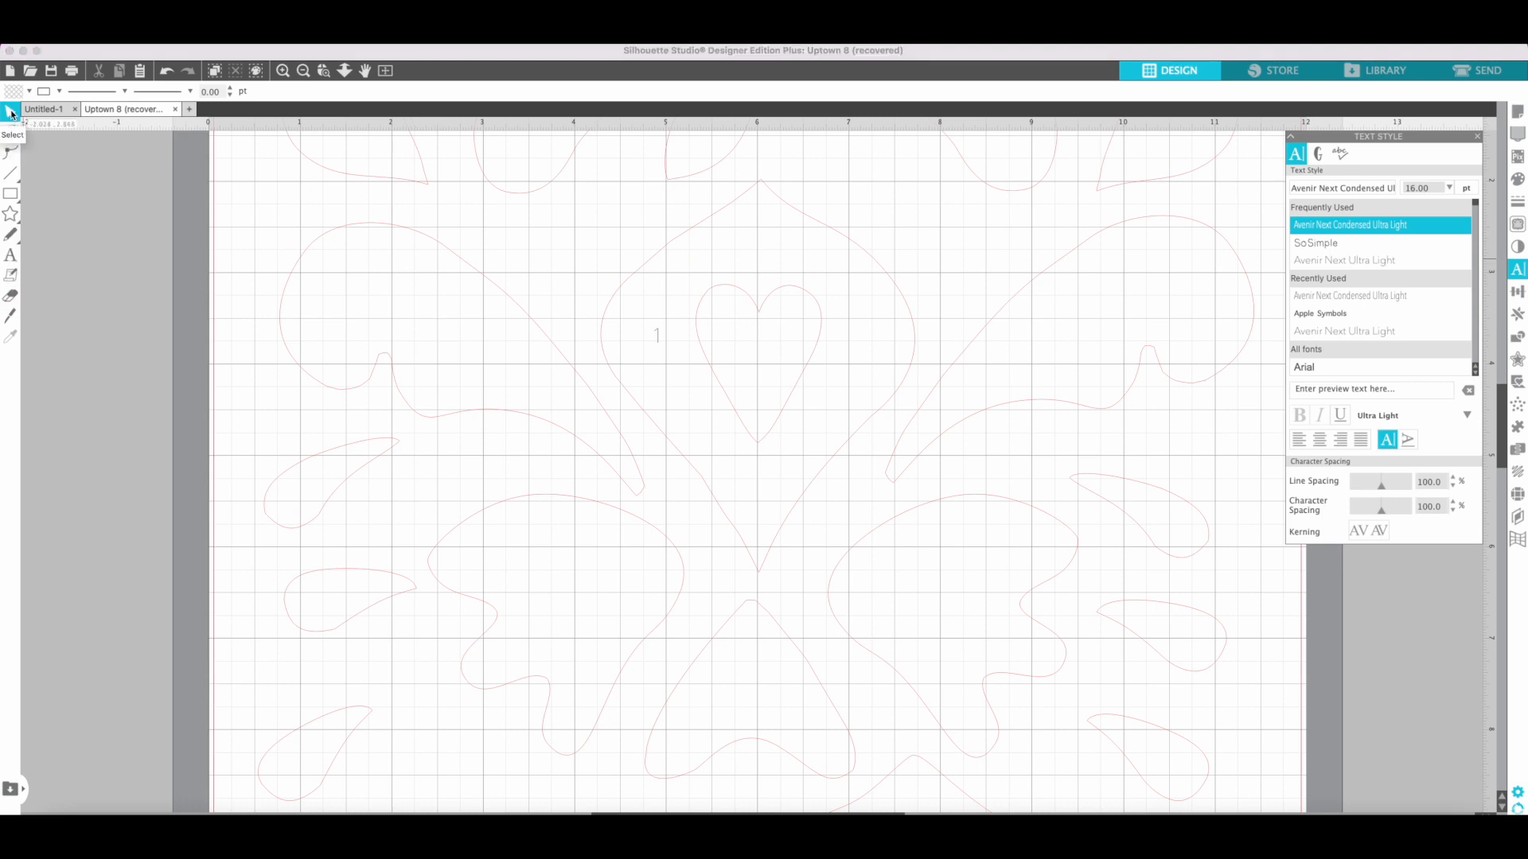
click(10, 258)
click(438, 322)
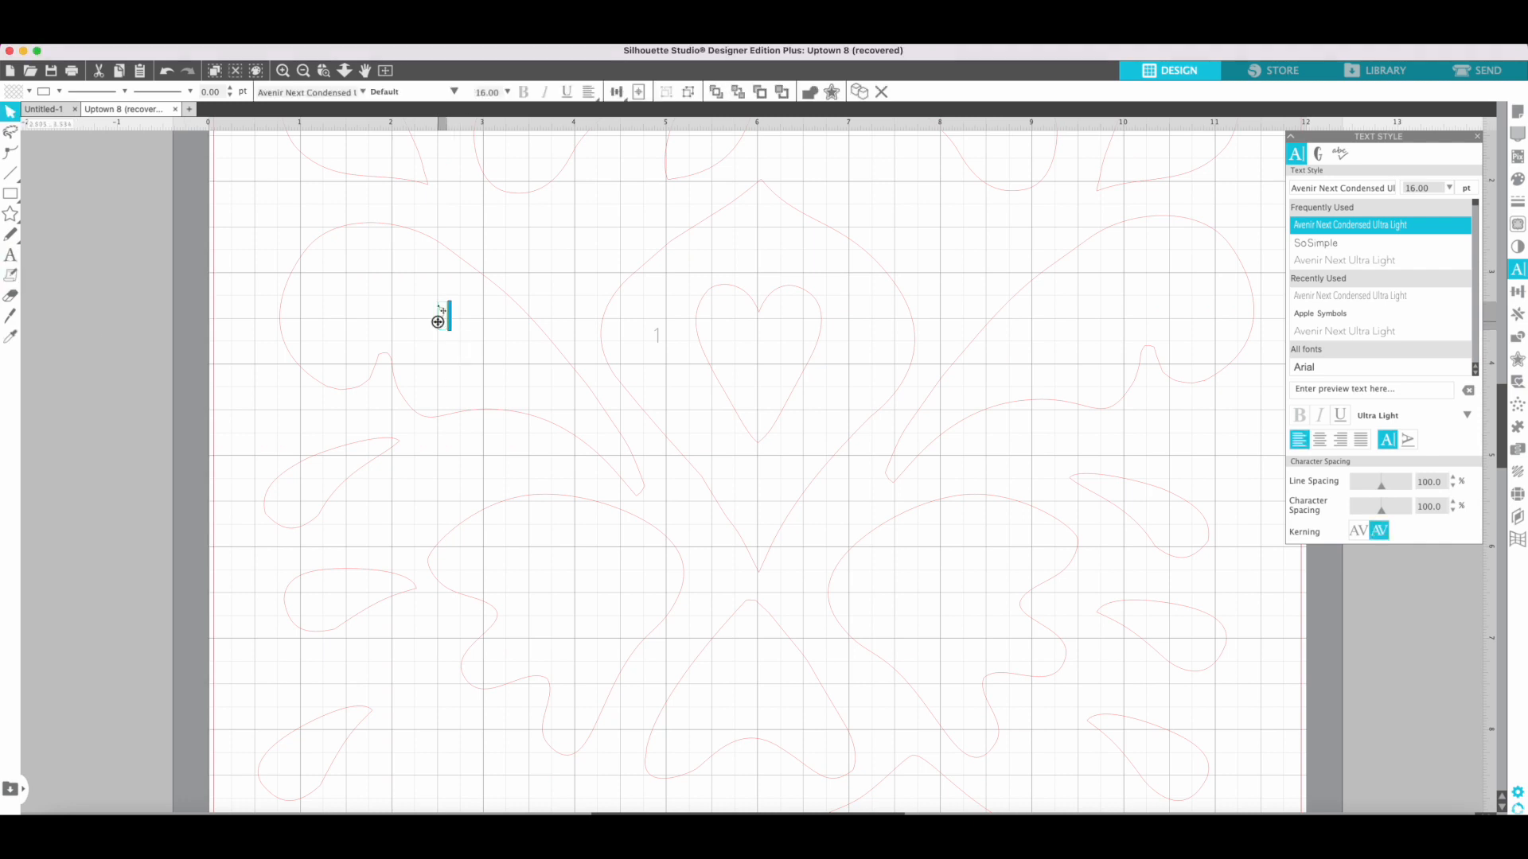
click(1033, 343)
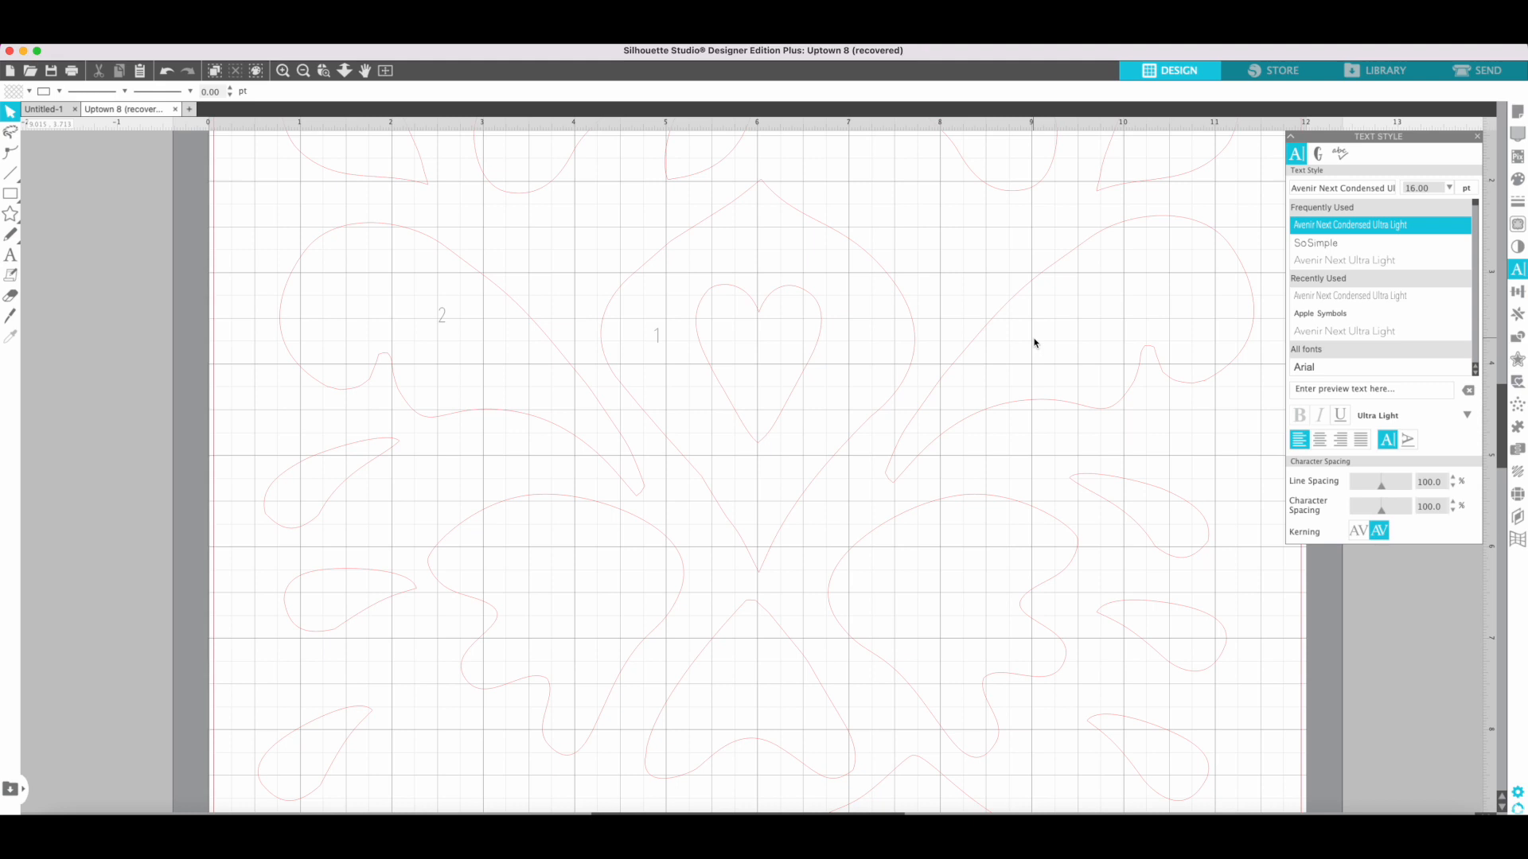
click(10, 255)
click(1069, 326)
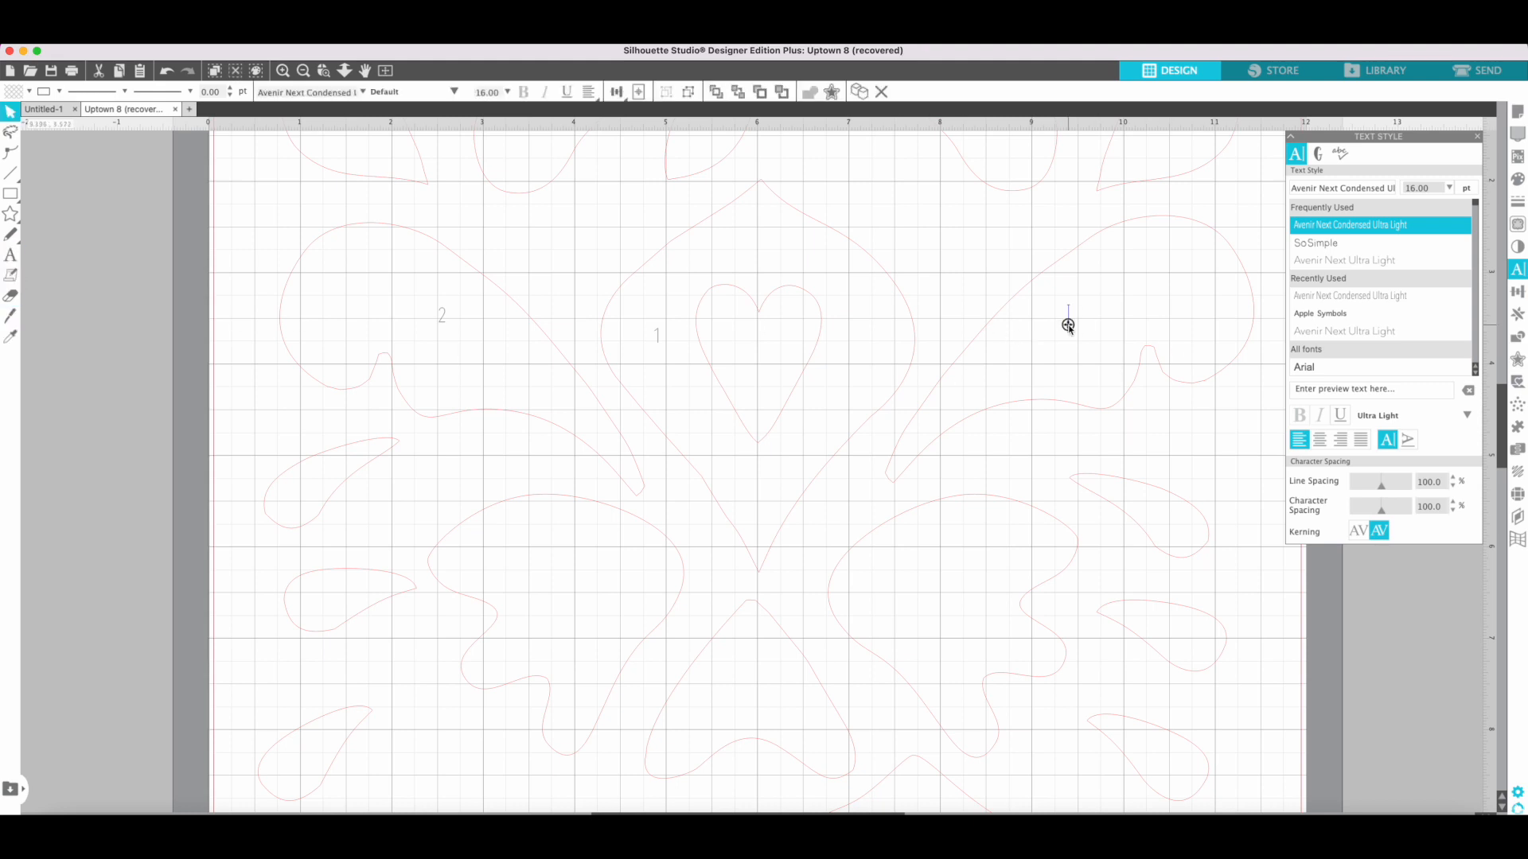
text(3)
scroll(1063, 331, up, 3)
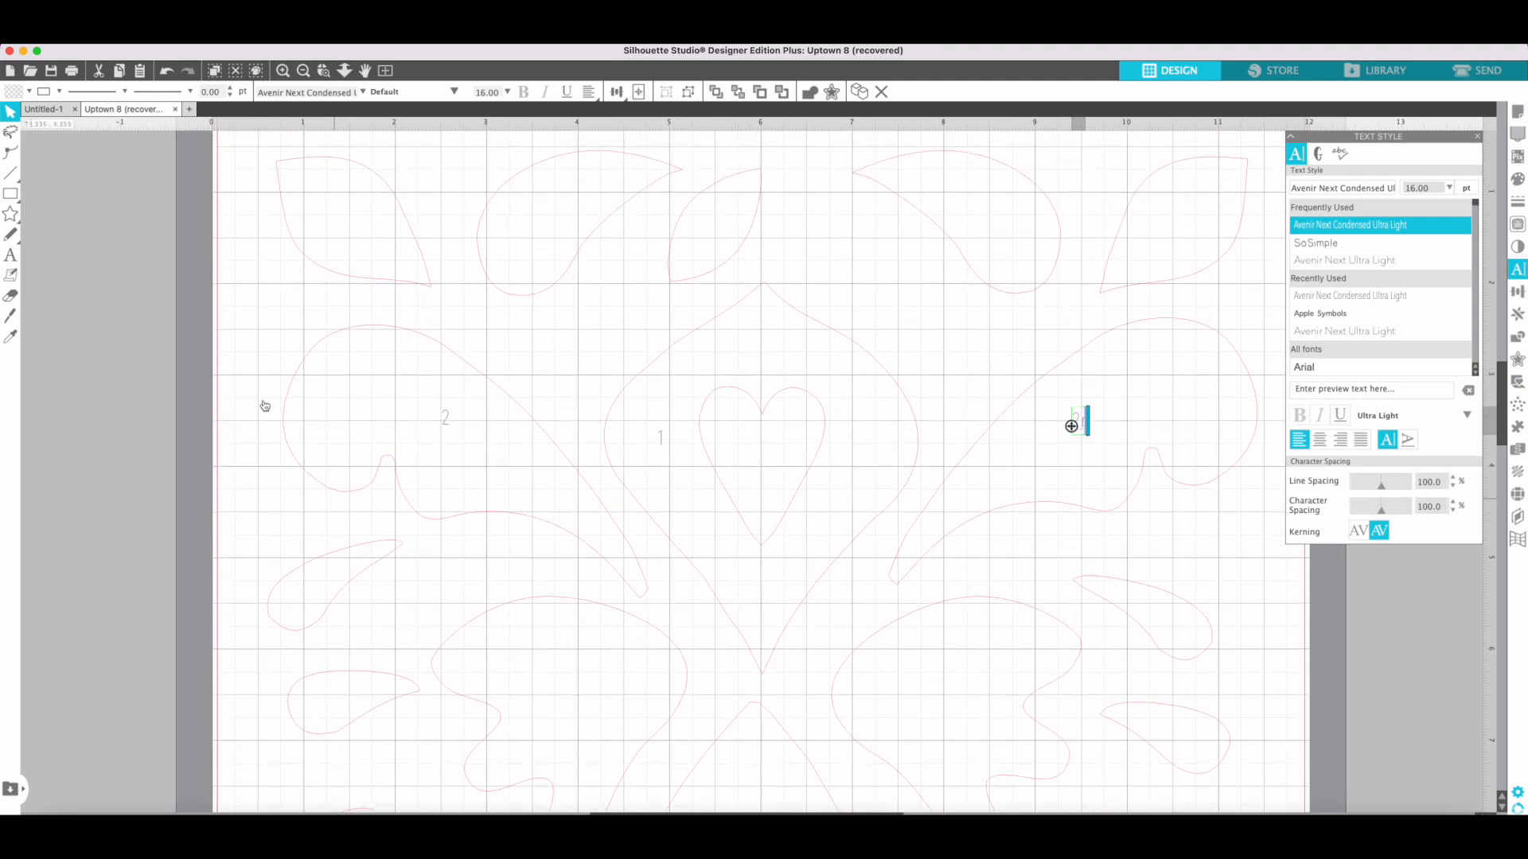
Add the text label 3 to the teardrop directly below the left wing-shaped piece.
click(11, 256)
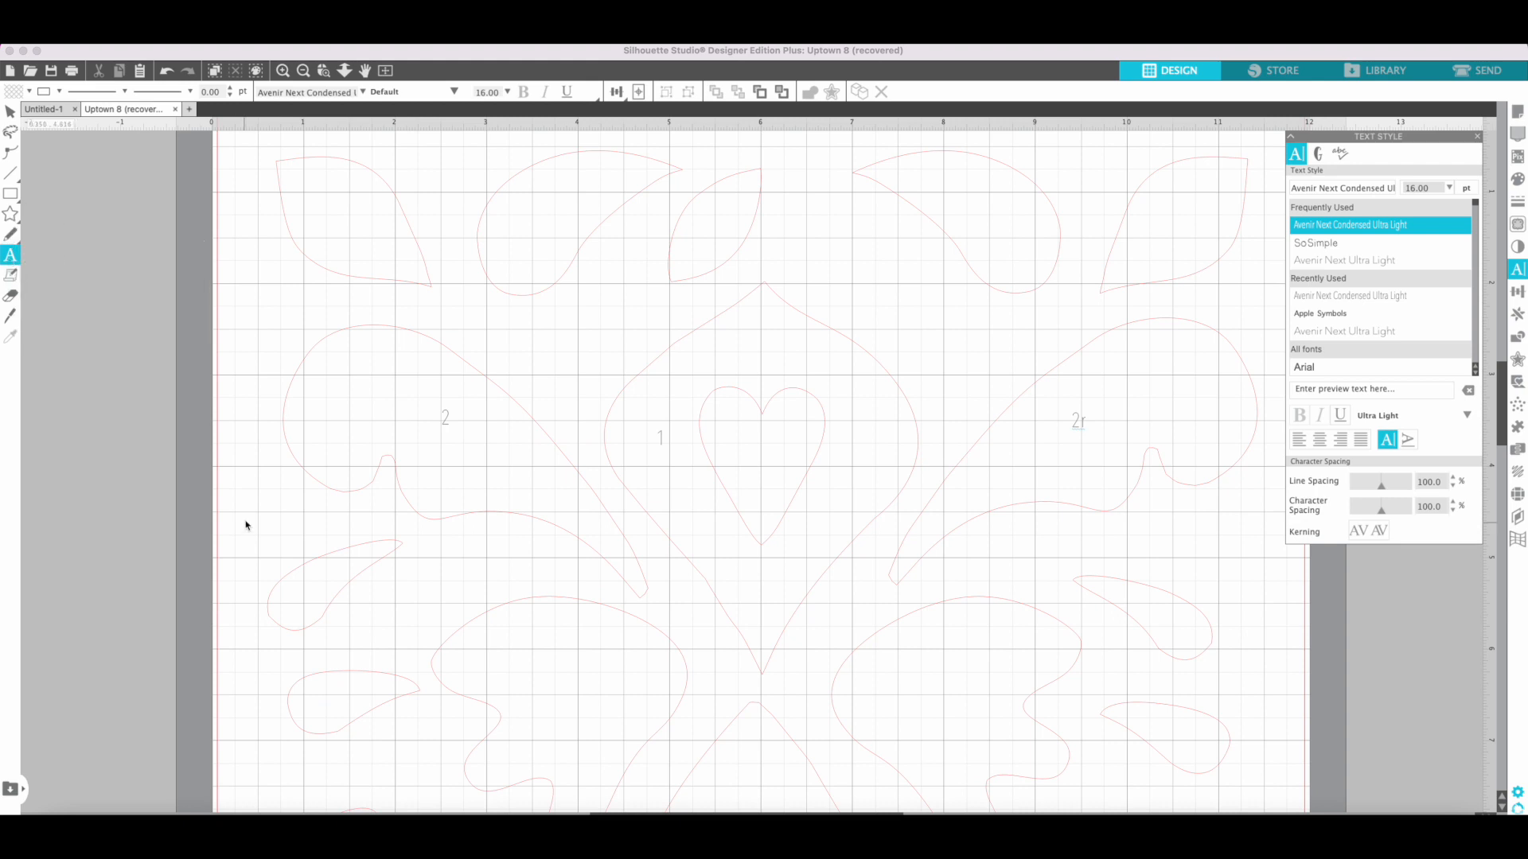
click(316, 581)
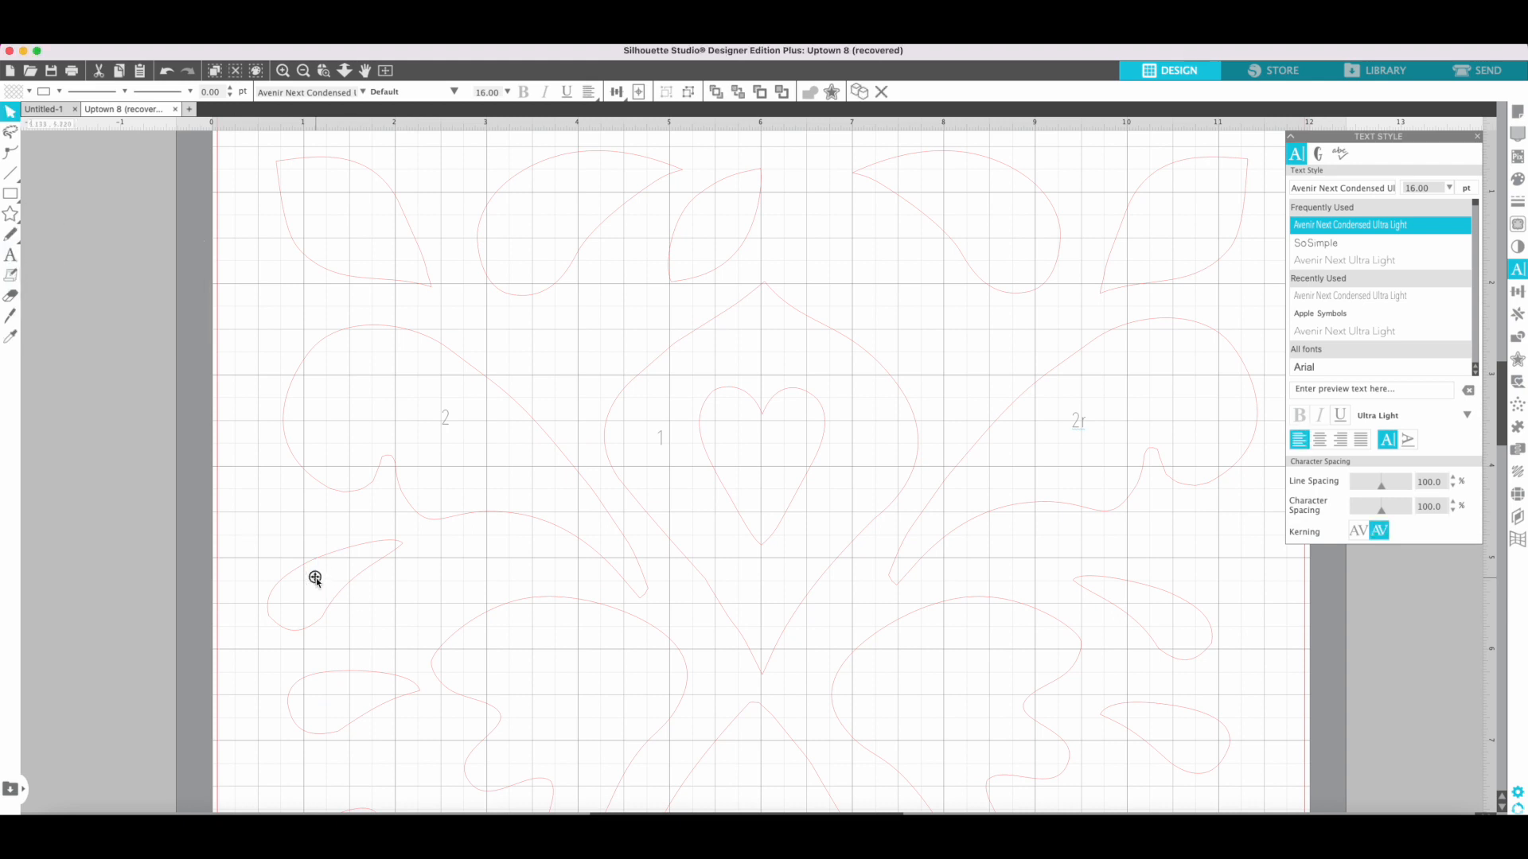
click(315, 578)
Add the text label 4 to the large scalloped piece on the left half of the design.
click(8, 256)
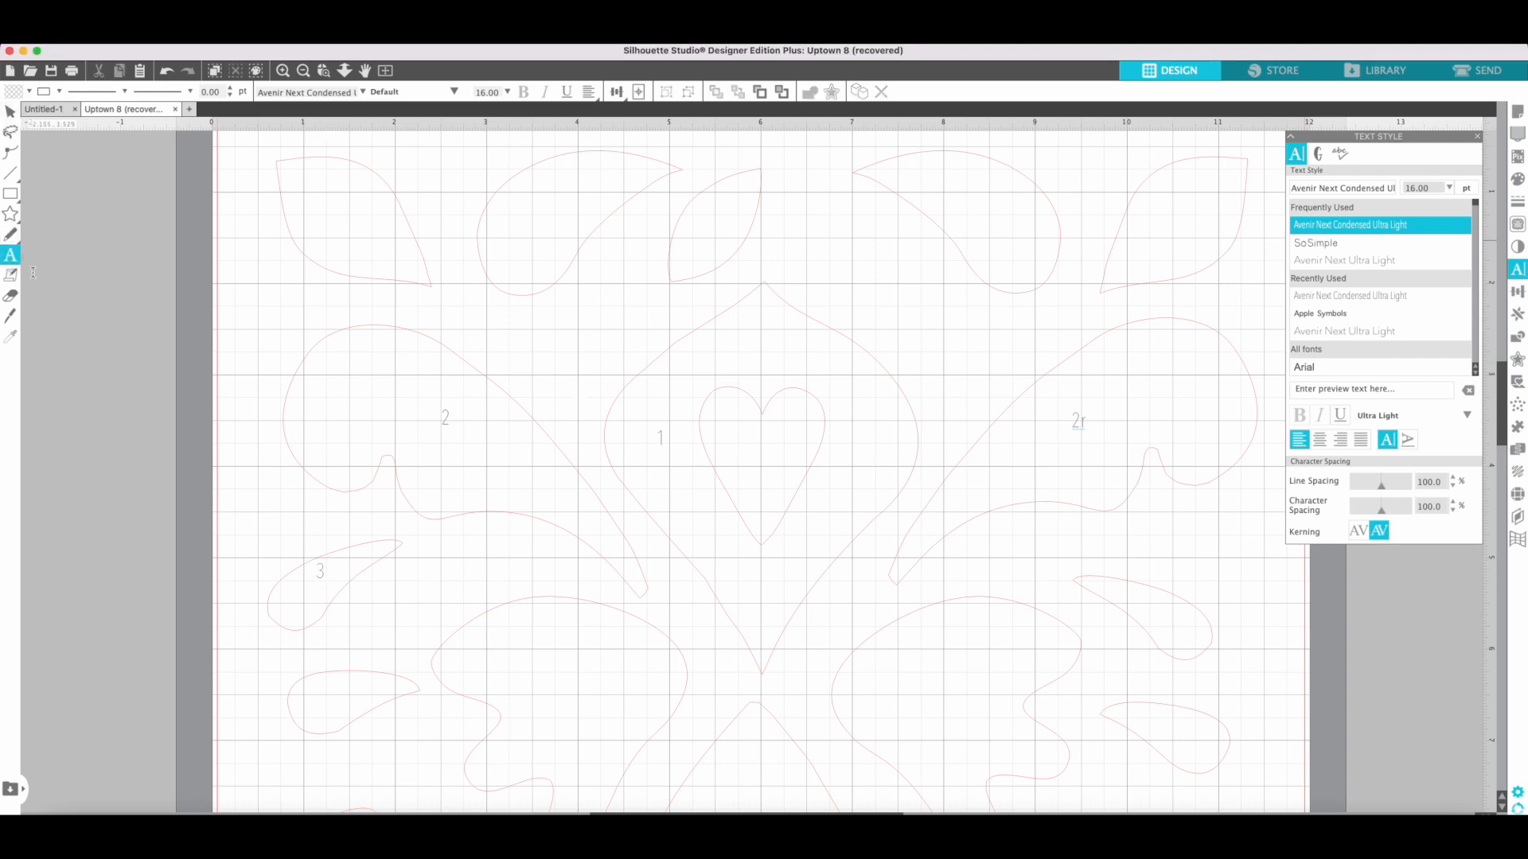
click(517, 672)
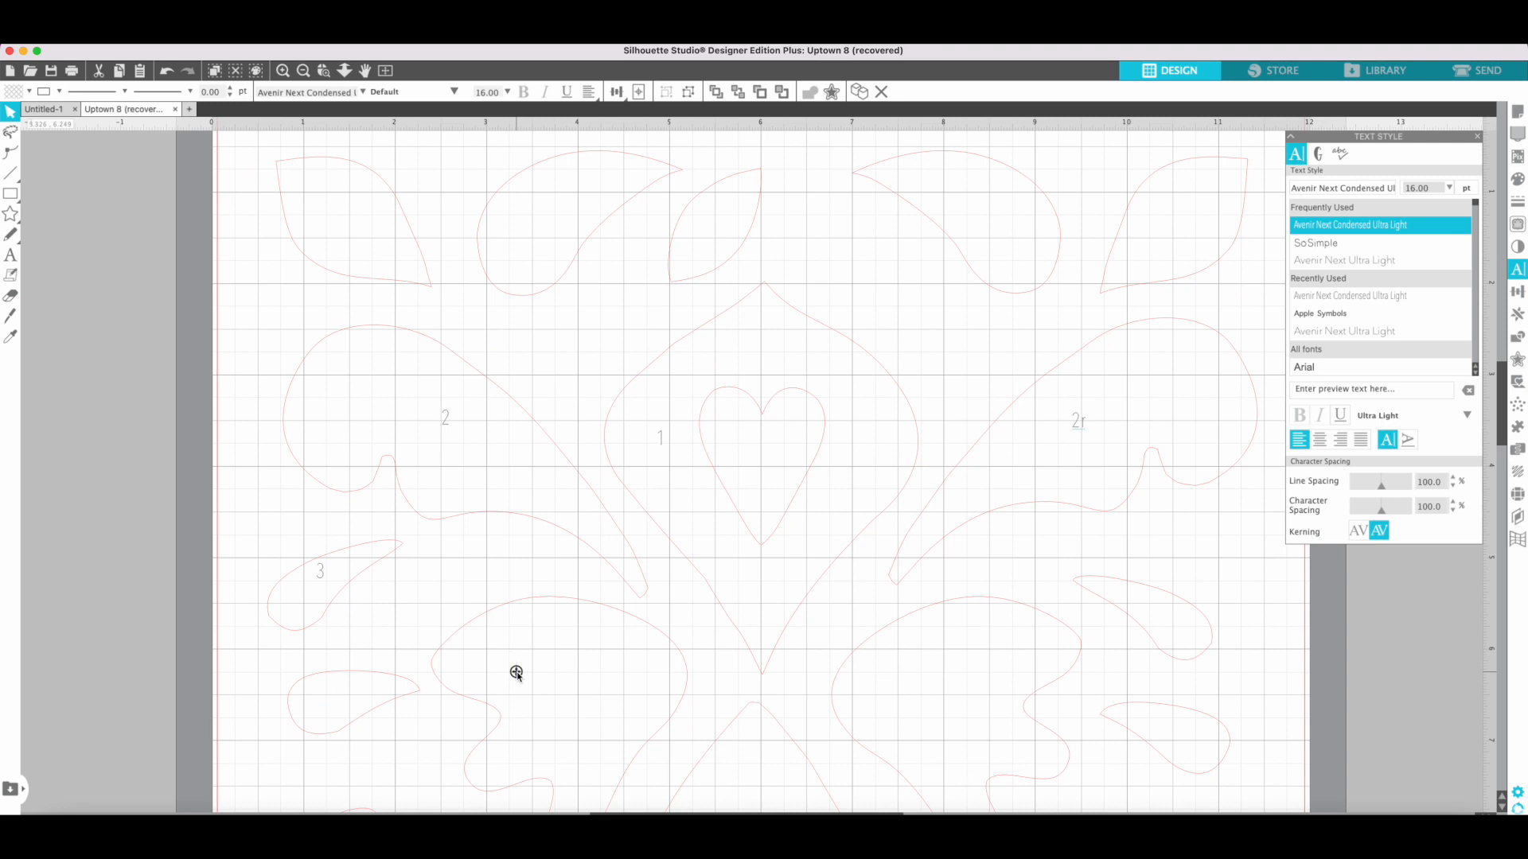
click(10, 254)
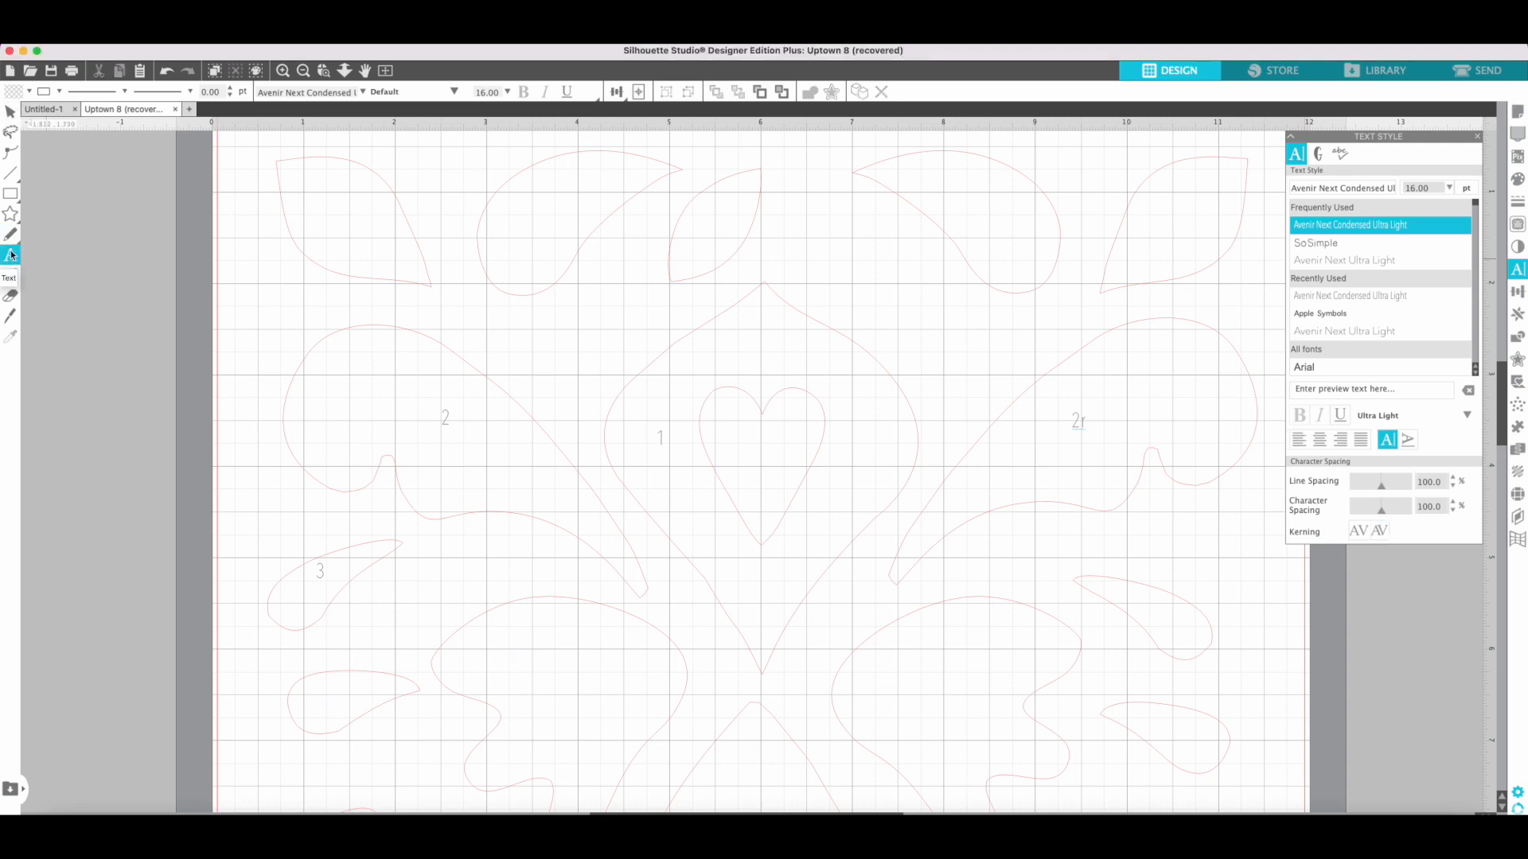
click(551, 681)
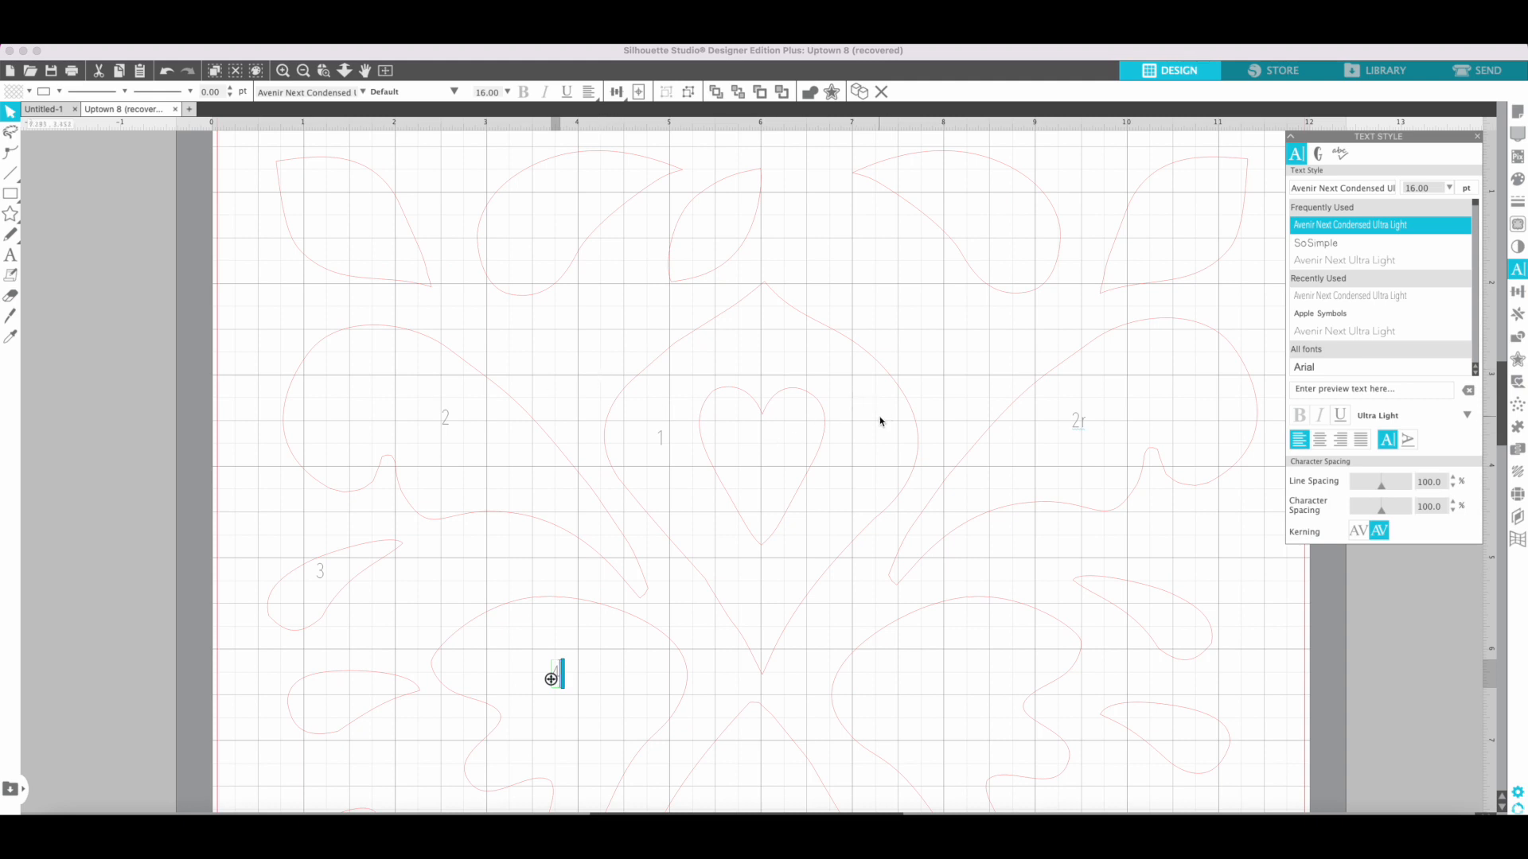
click(10, 256)
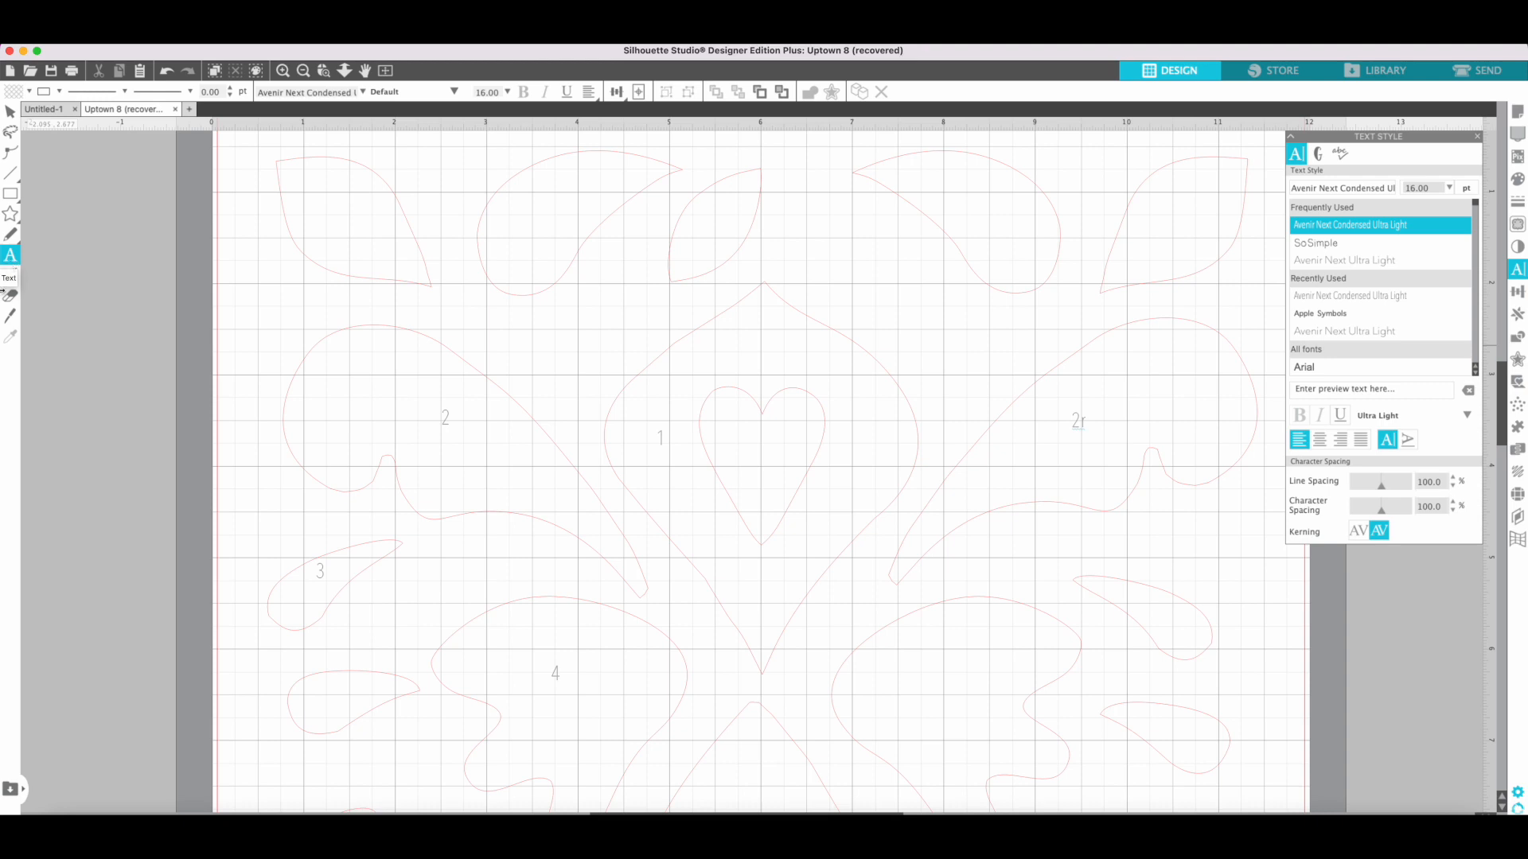
Move the label 3 slightly down and left so that it sits fully inside its teardrop.
key(v)
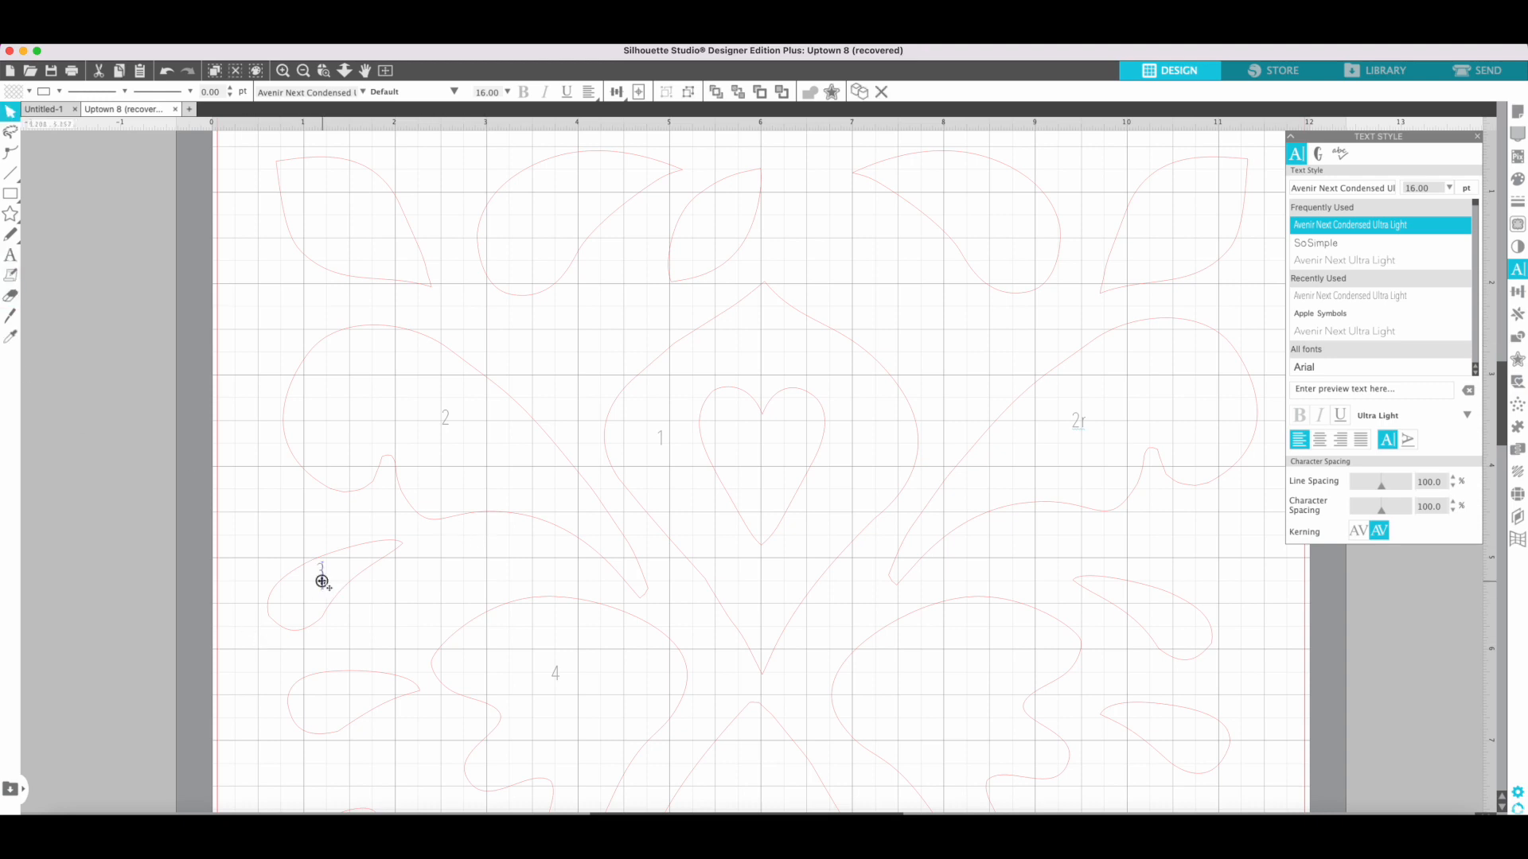
click(340, 571)
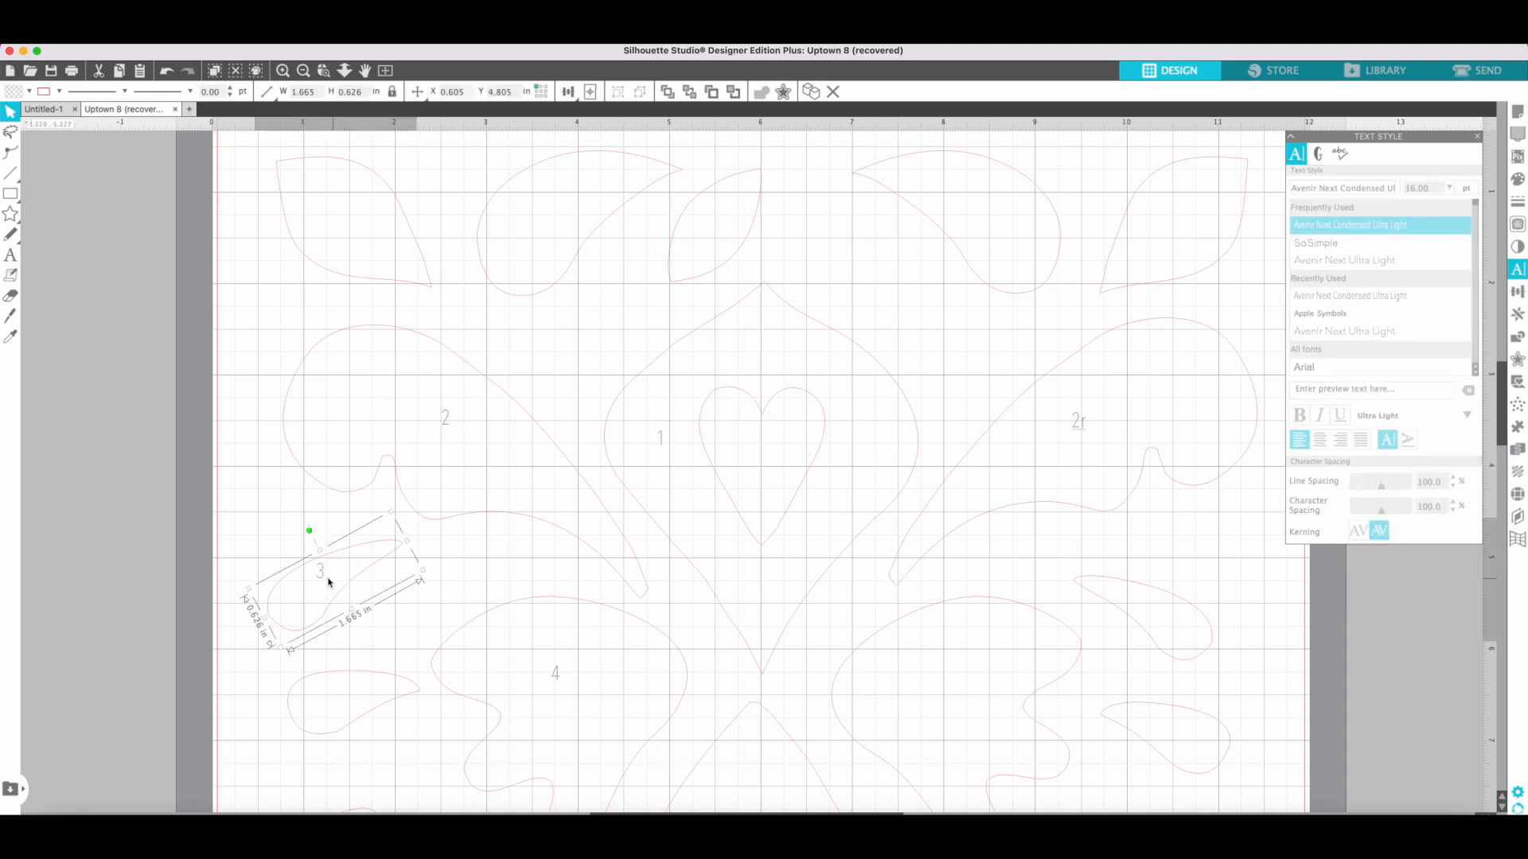
click(322, 580)
click(320, 575)
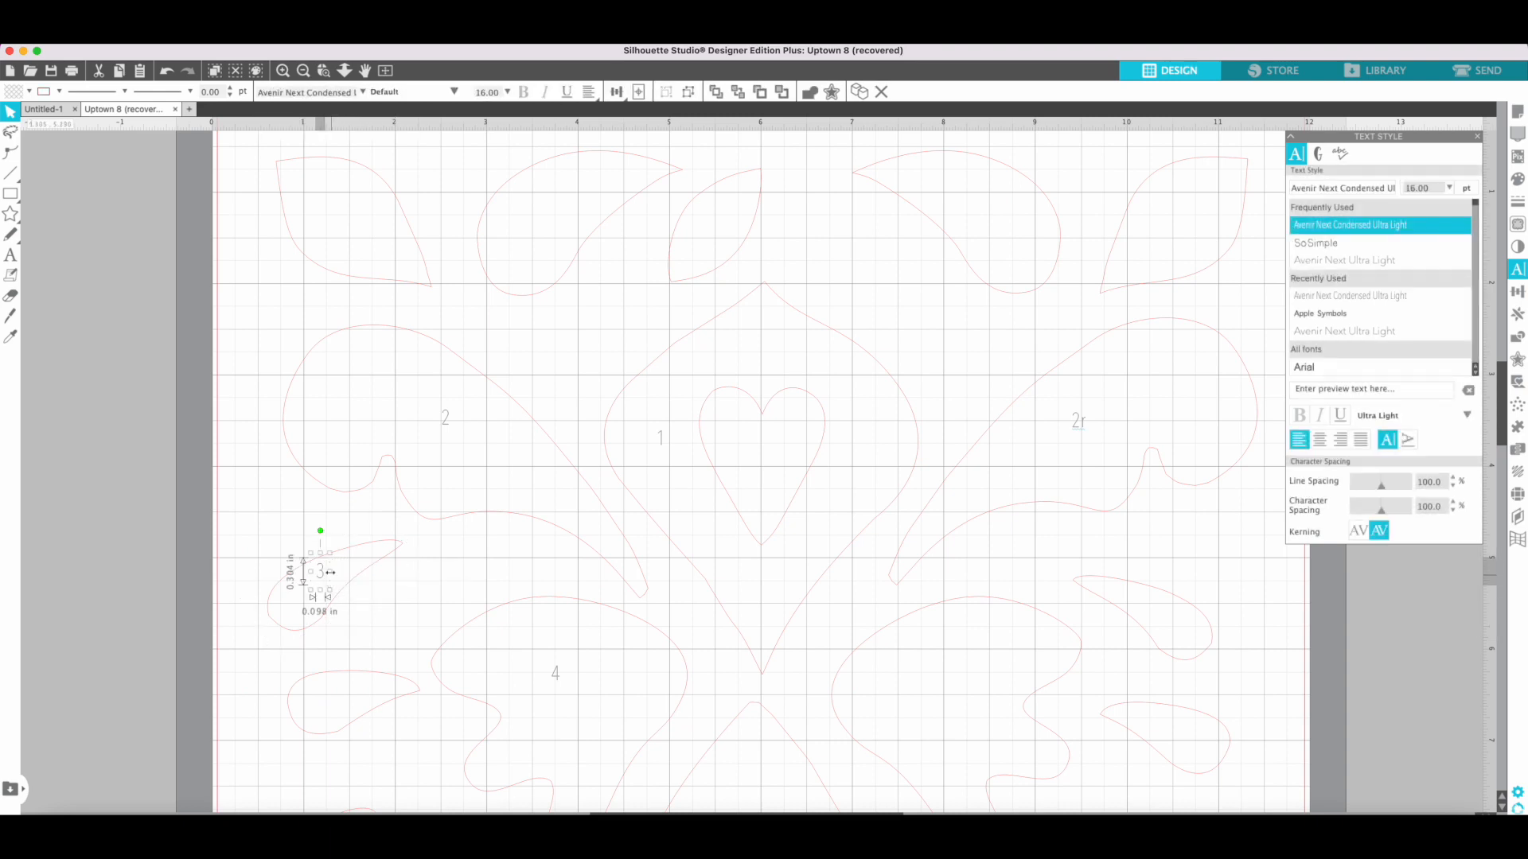
drag(321, 576, 316, 590)
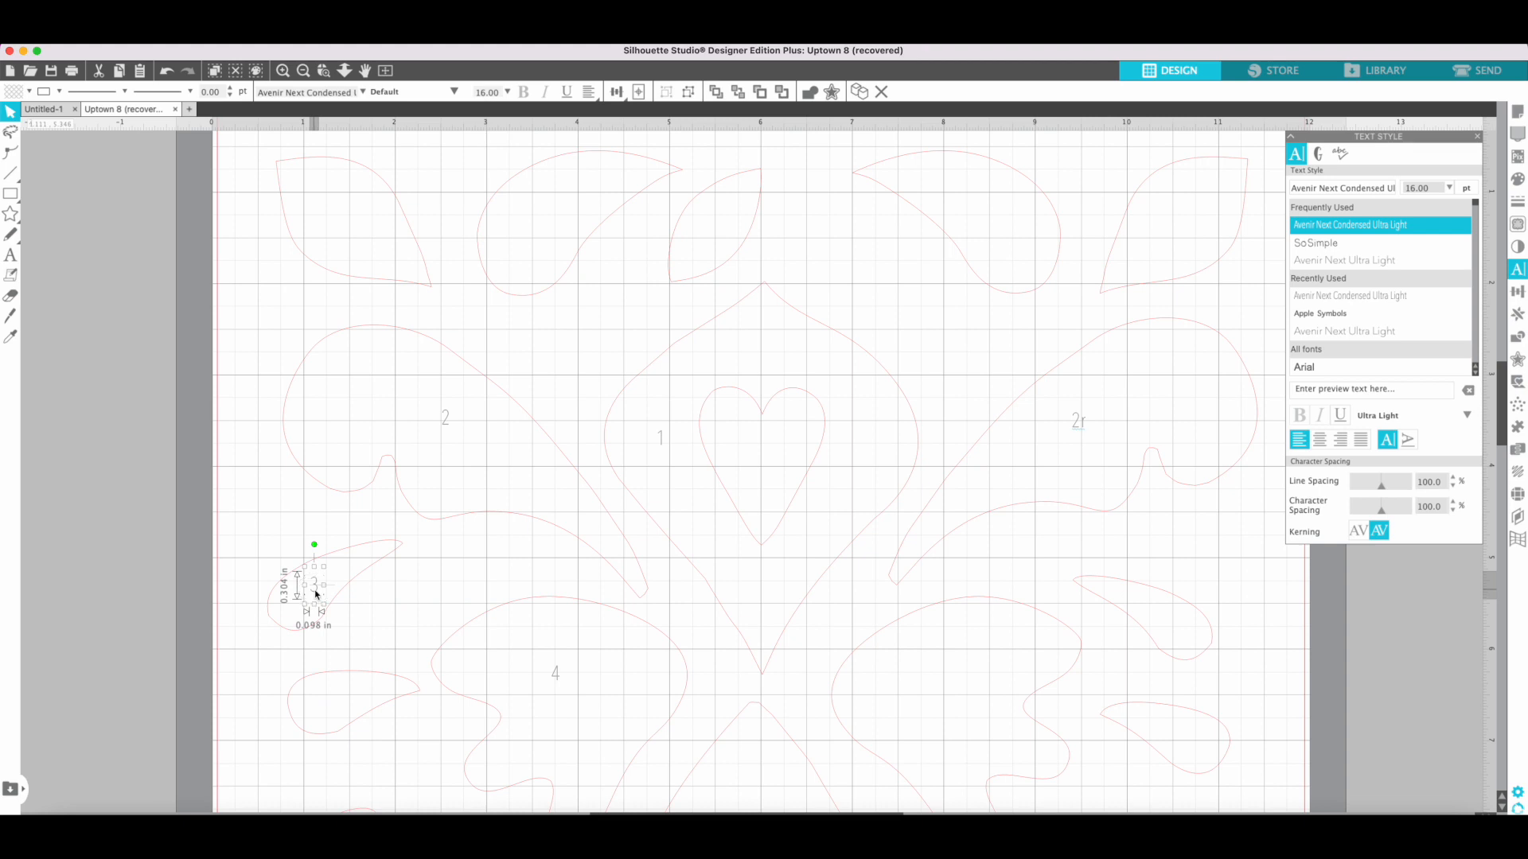
click(357, 605)
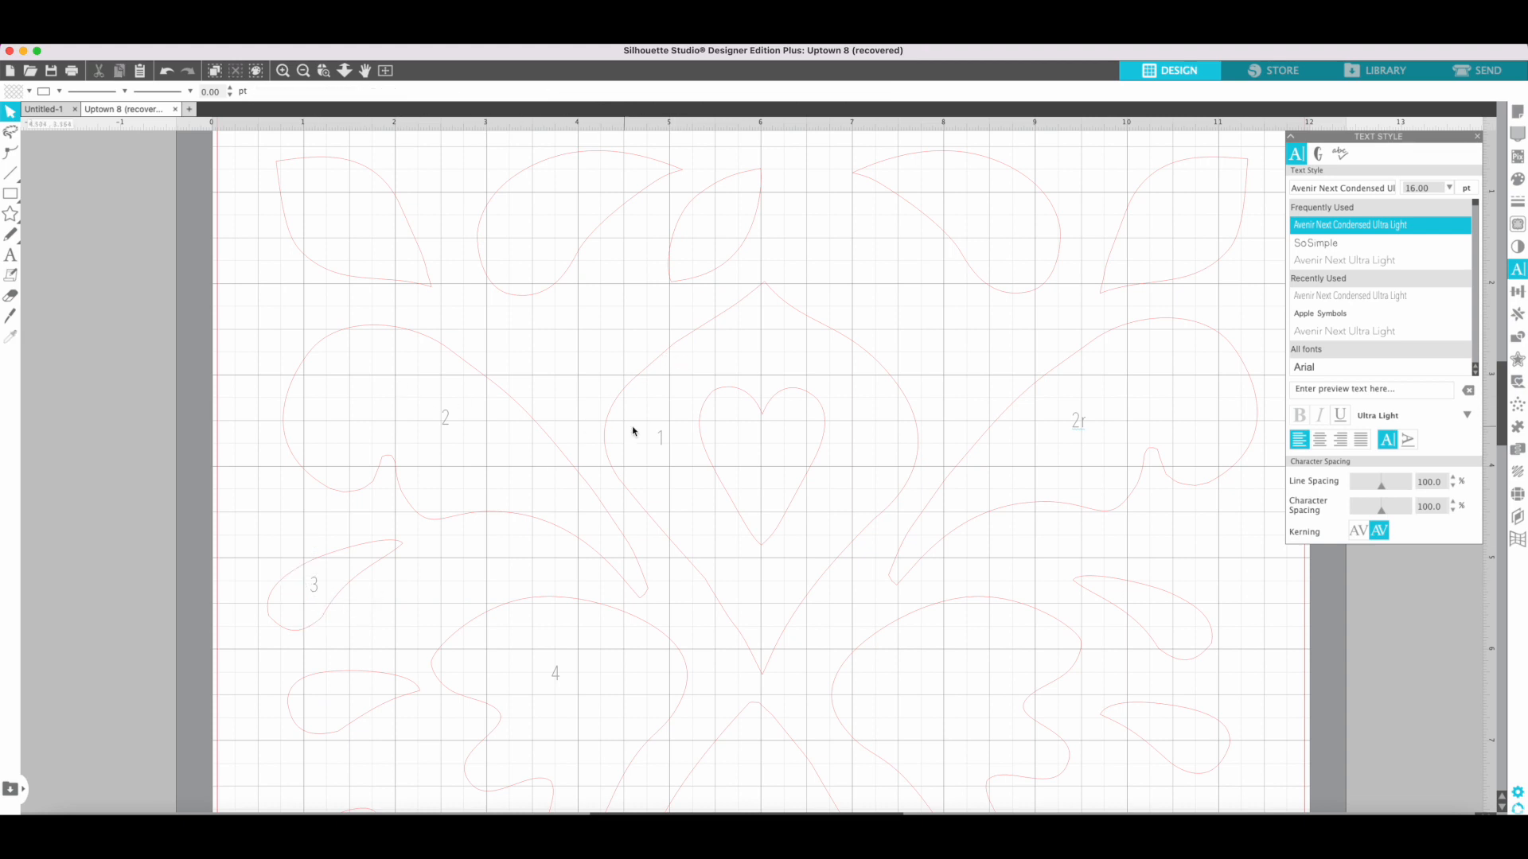
Add a label 5 to the teardrop below piece 3, scale it smaller and move it inside the outline.
scroll(618, 458, down, 5)
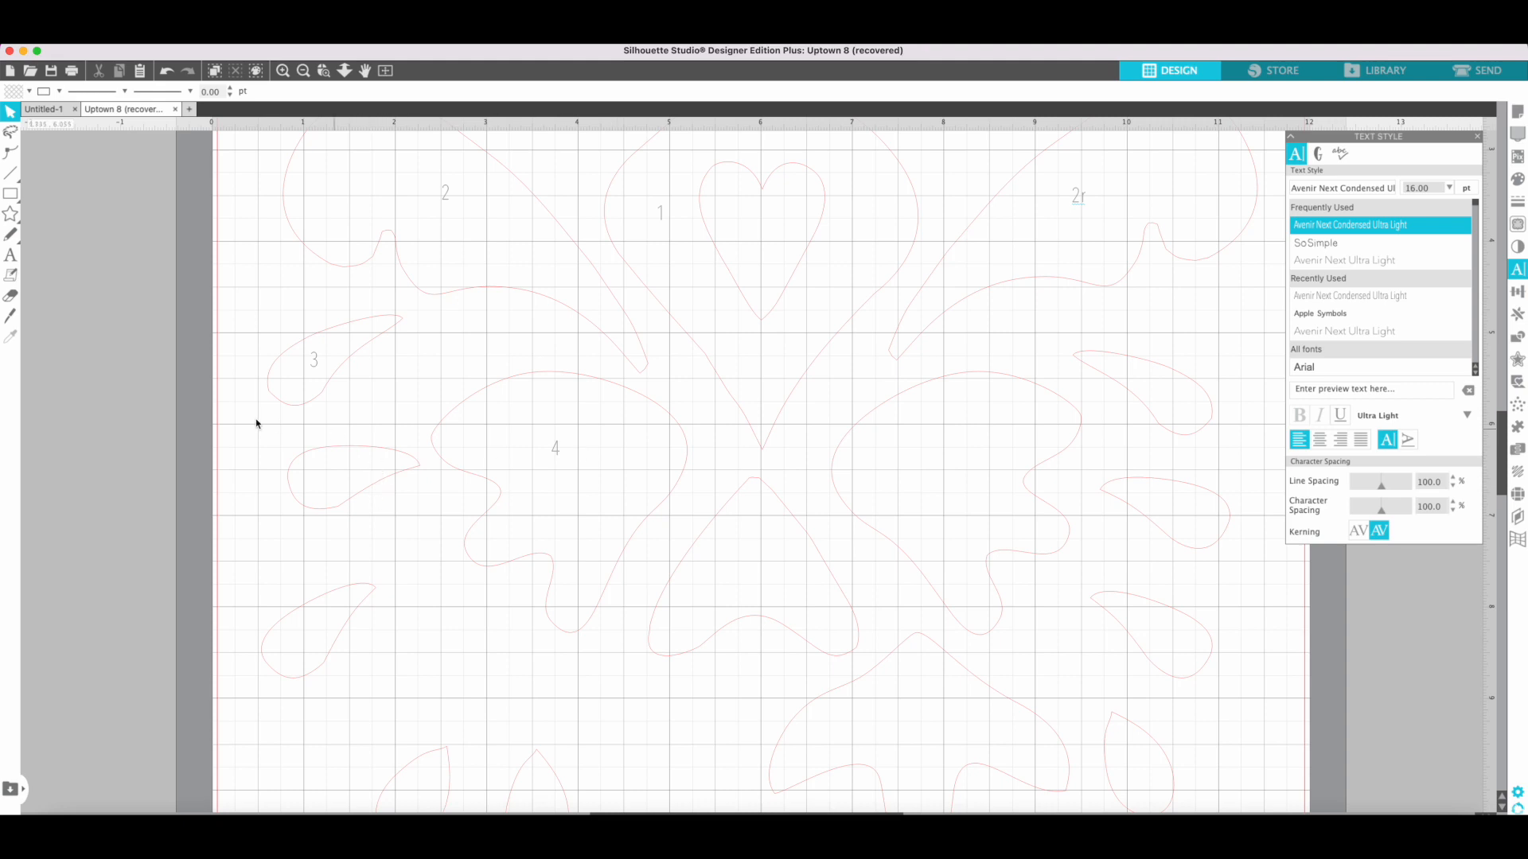
click(13, 259)
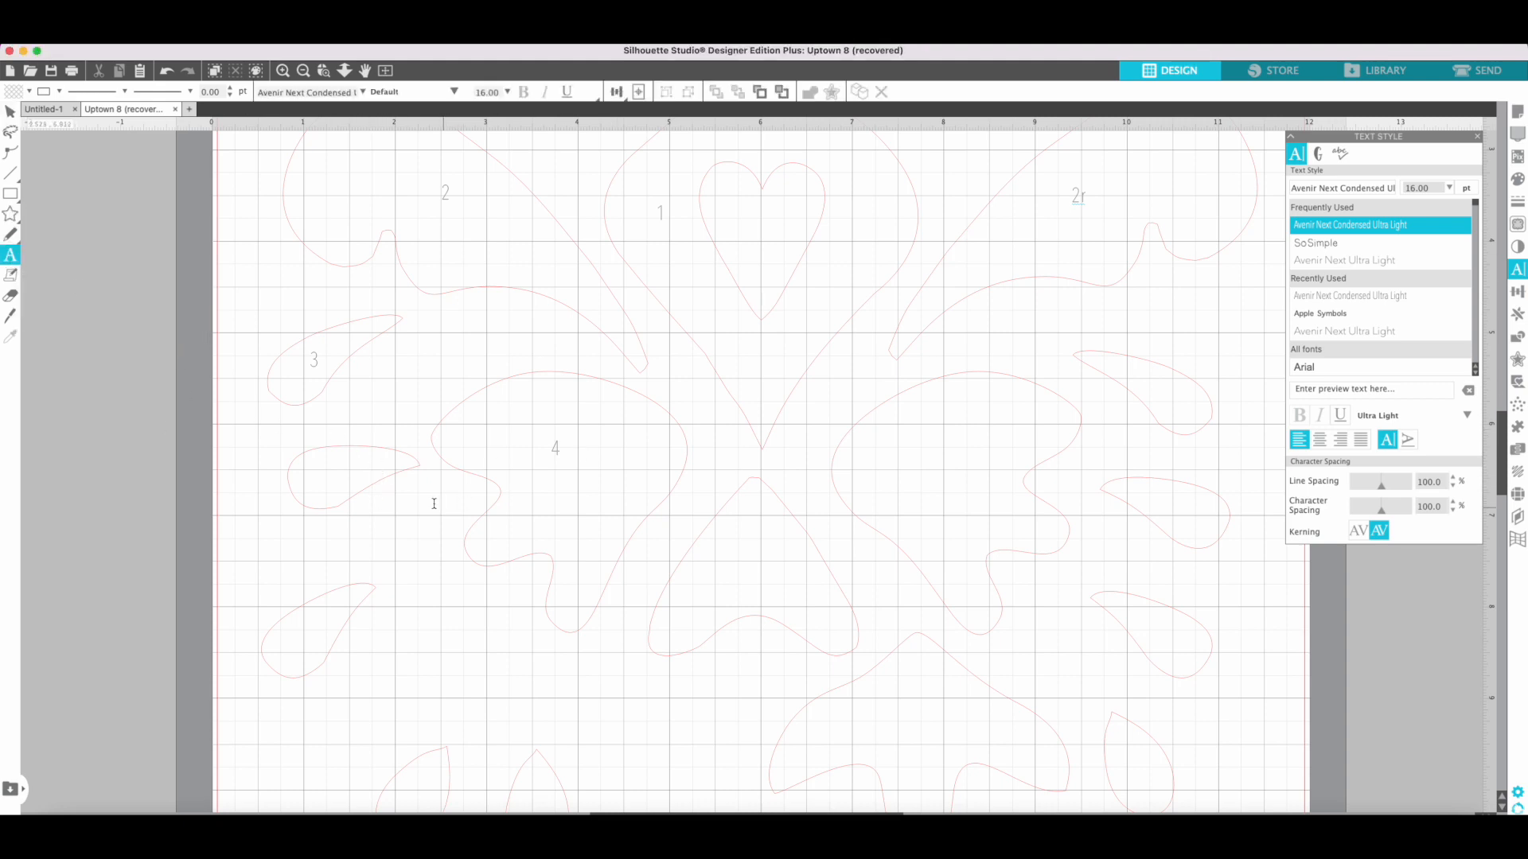
click(400, 462)
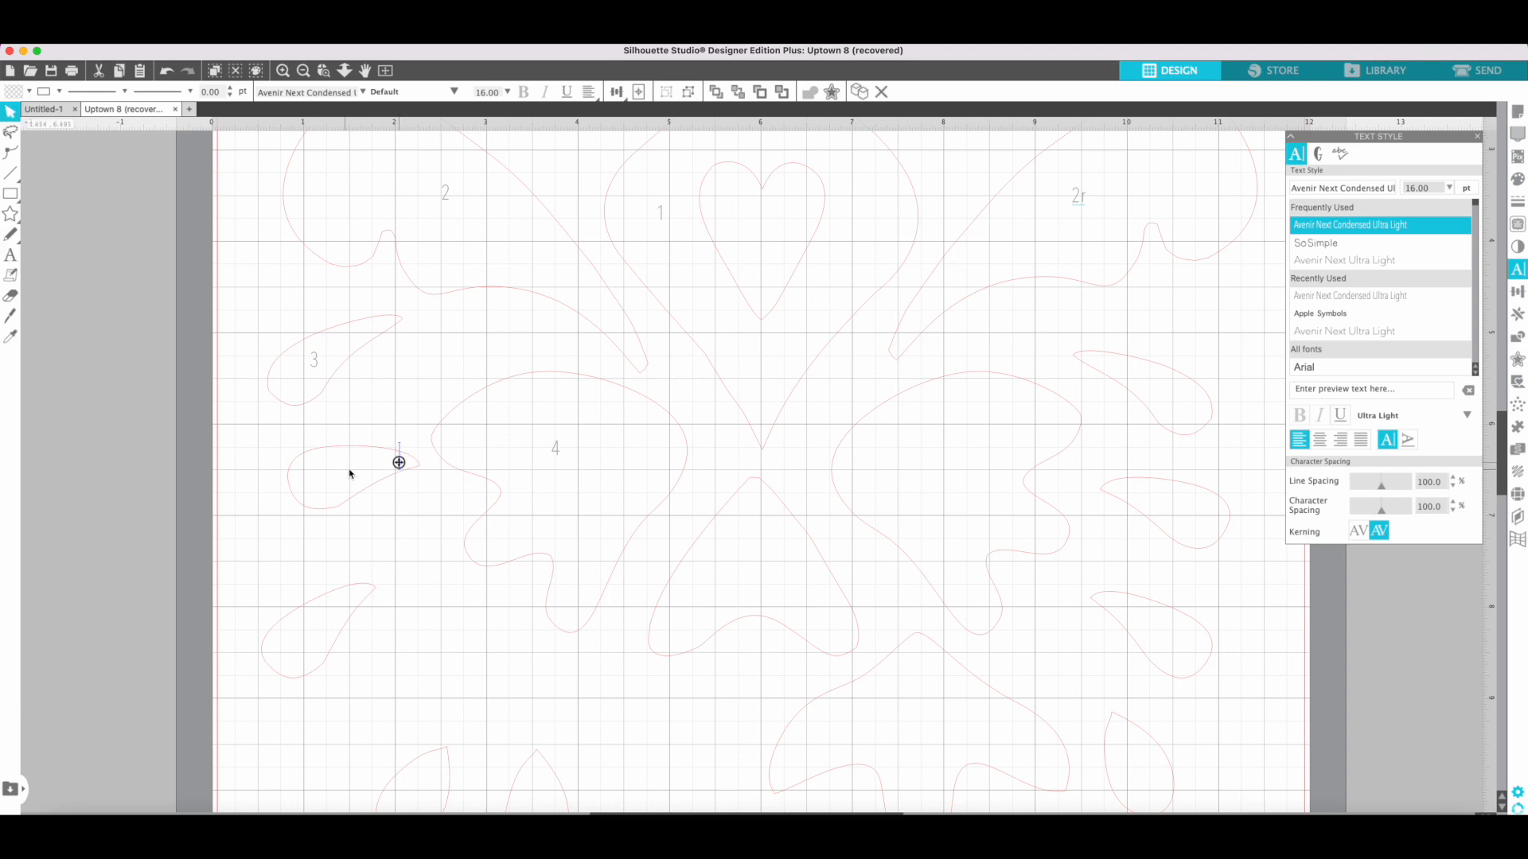
text(5)
click(403, 505)
click(405, 464)
drag(414, 475, 366, 479)
click(376, 533)
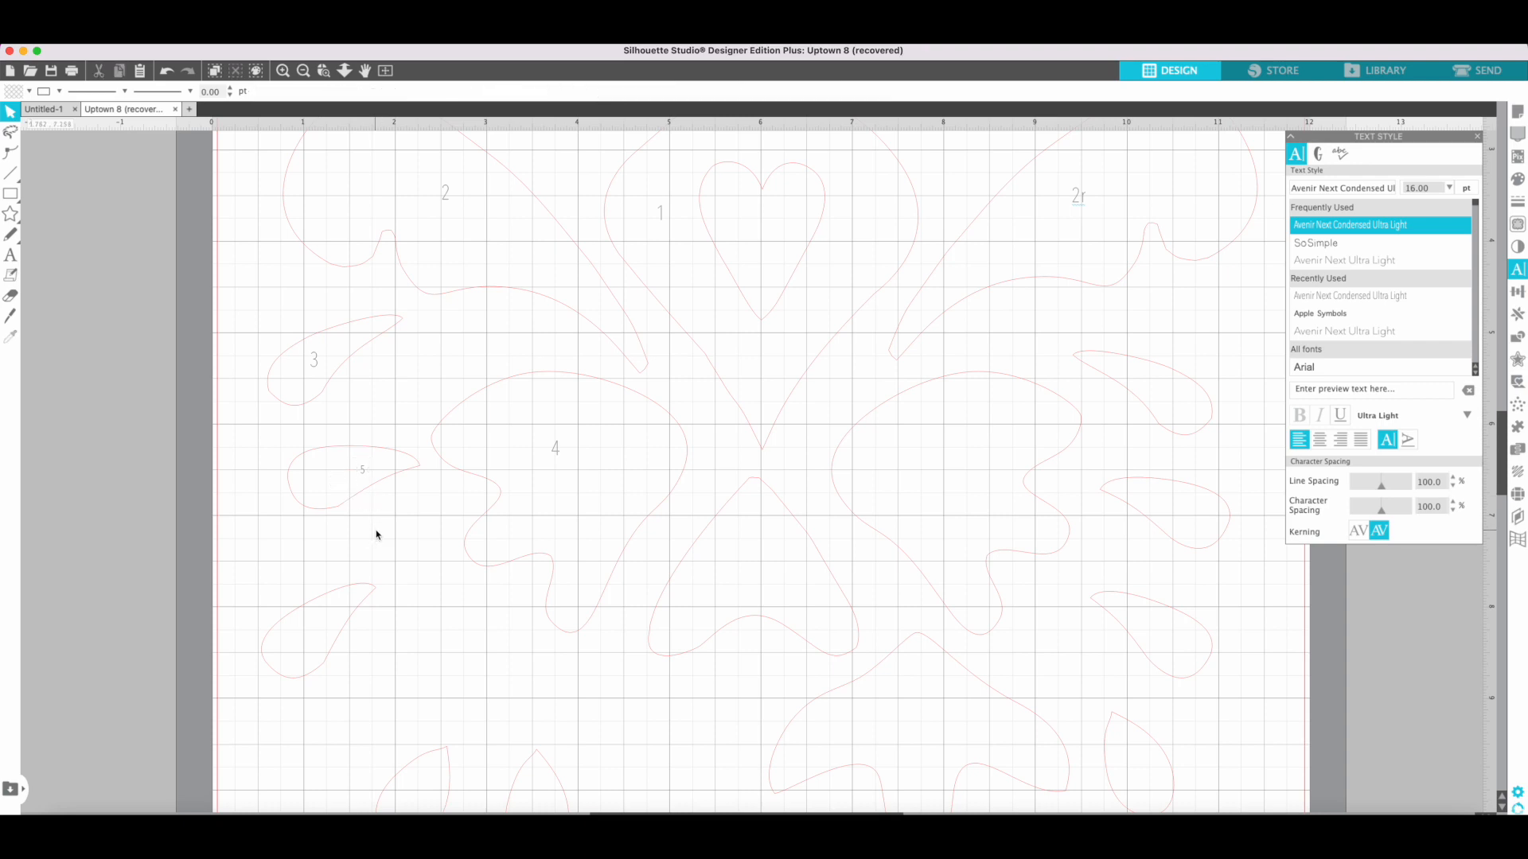
Rotate the label 3 clockwise to fit the slant of its teardrop.
click(321, 361)
drag(315, 320, 345, 333)
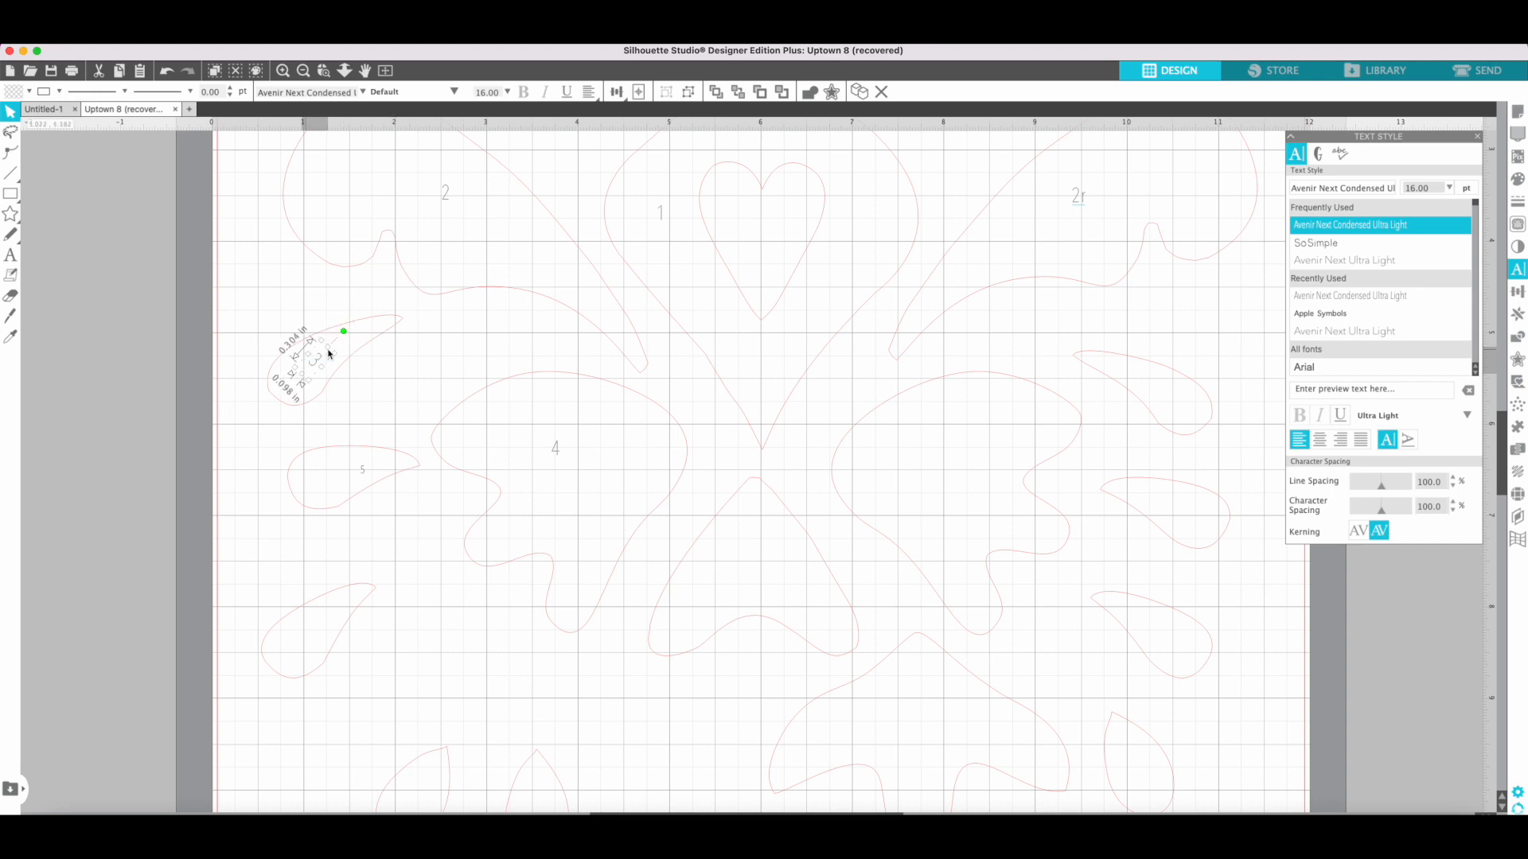
click(374, 391)
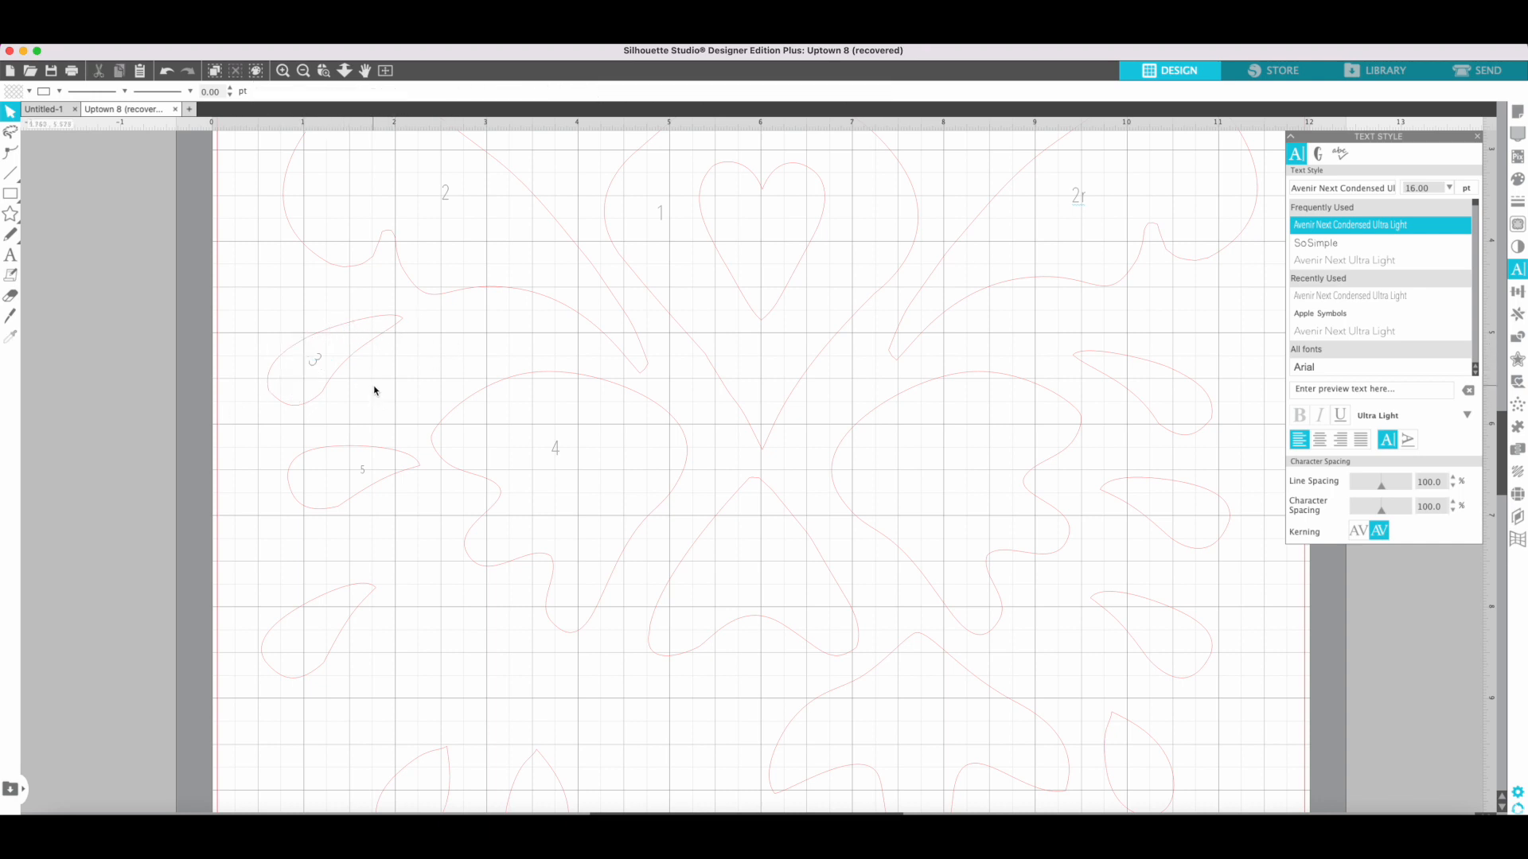
Add an x text label at the upper tip of the piece below the central heart piece.
click(757, 484)
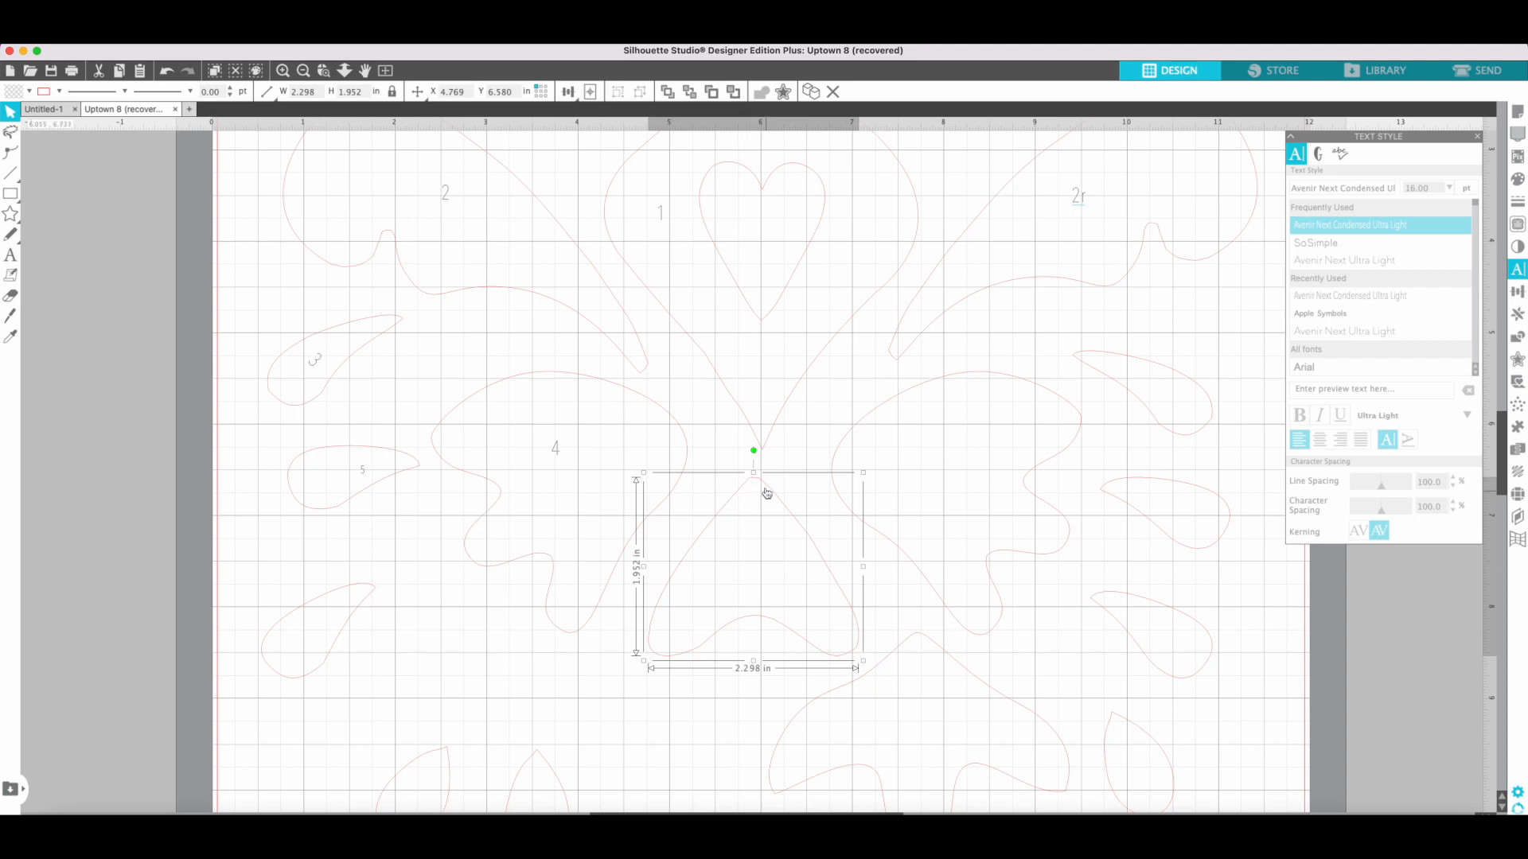
scroll(725, 600, right, 1)
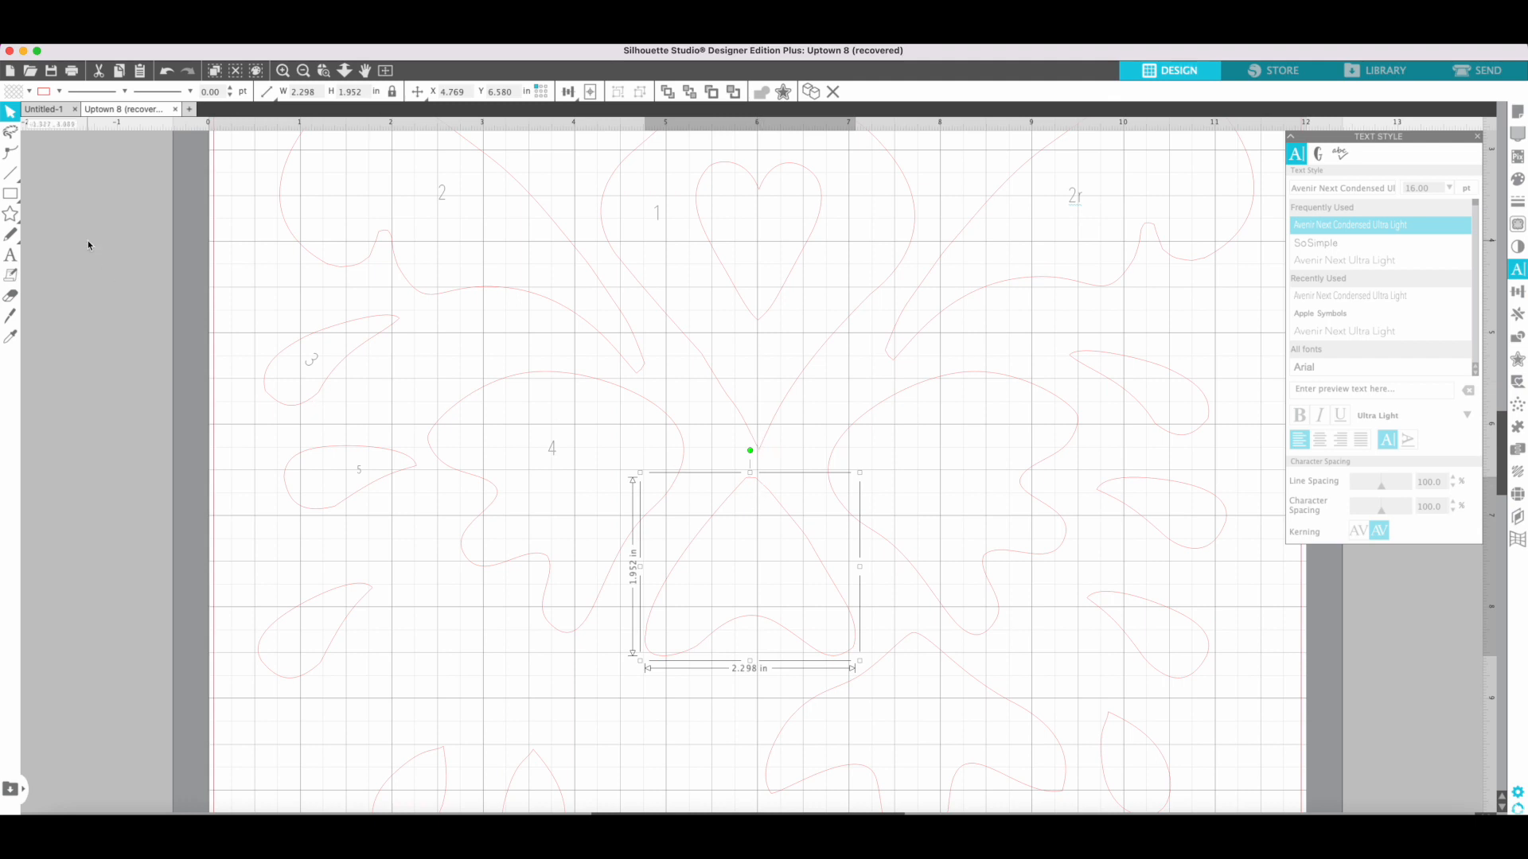
click(10, 256)
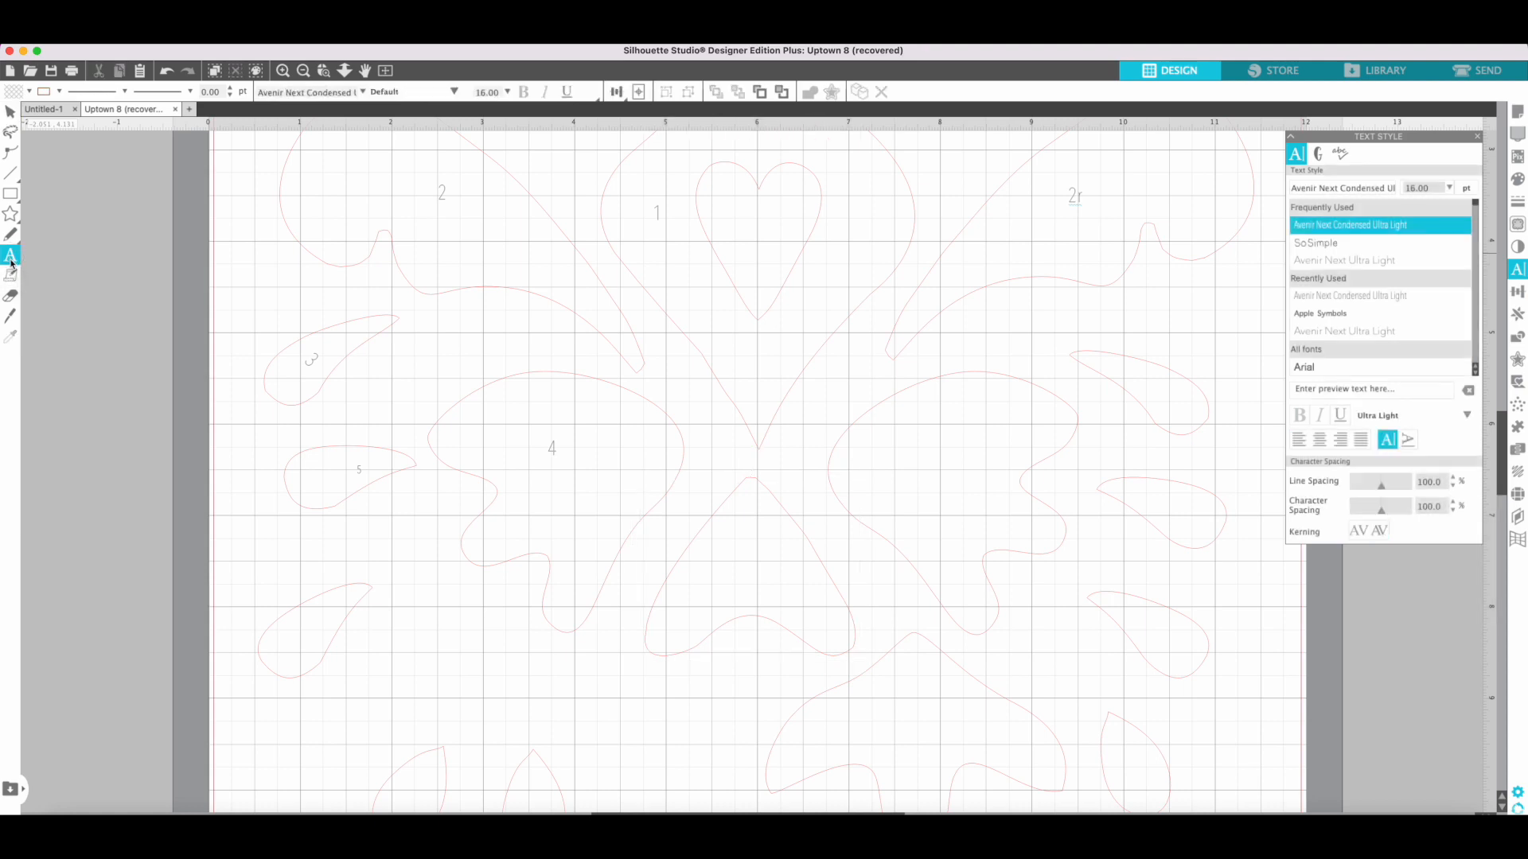
click(749, 481)
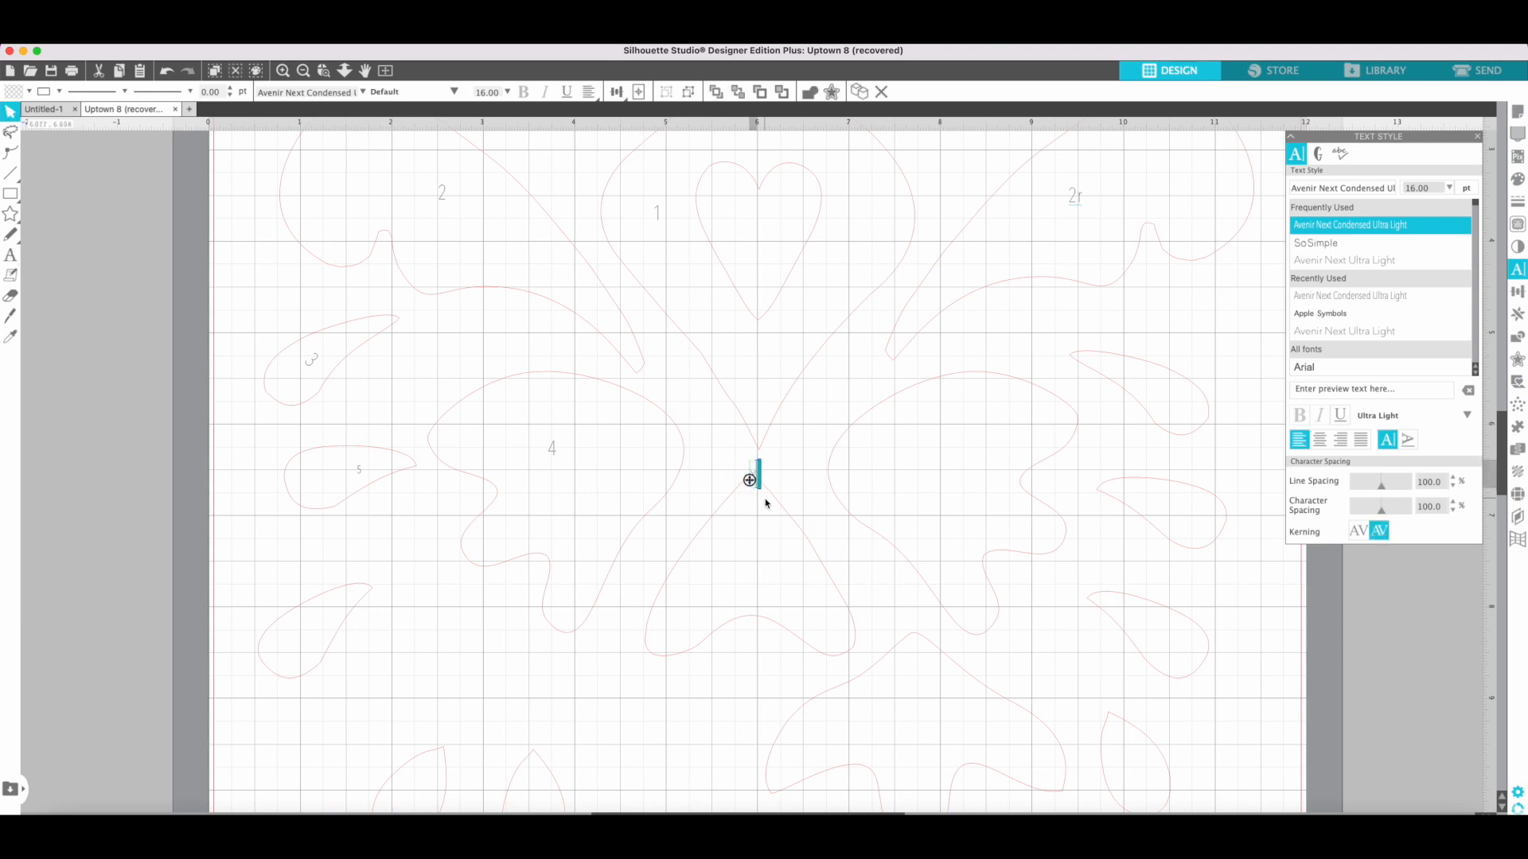
click(758, 534)
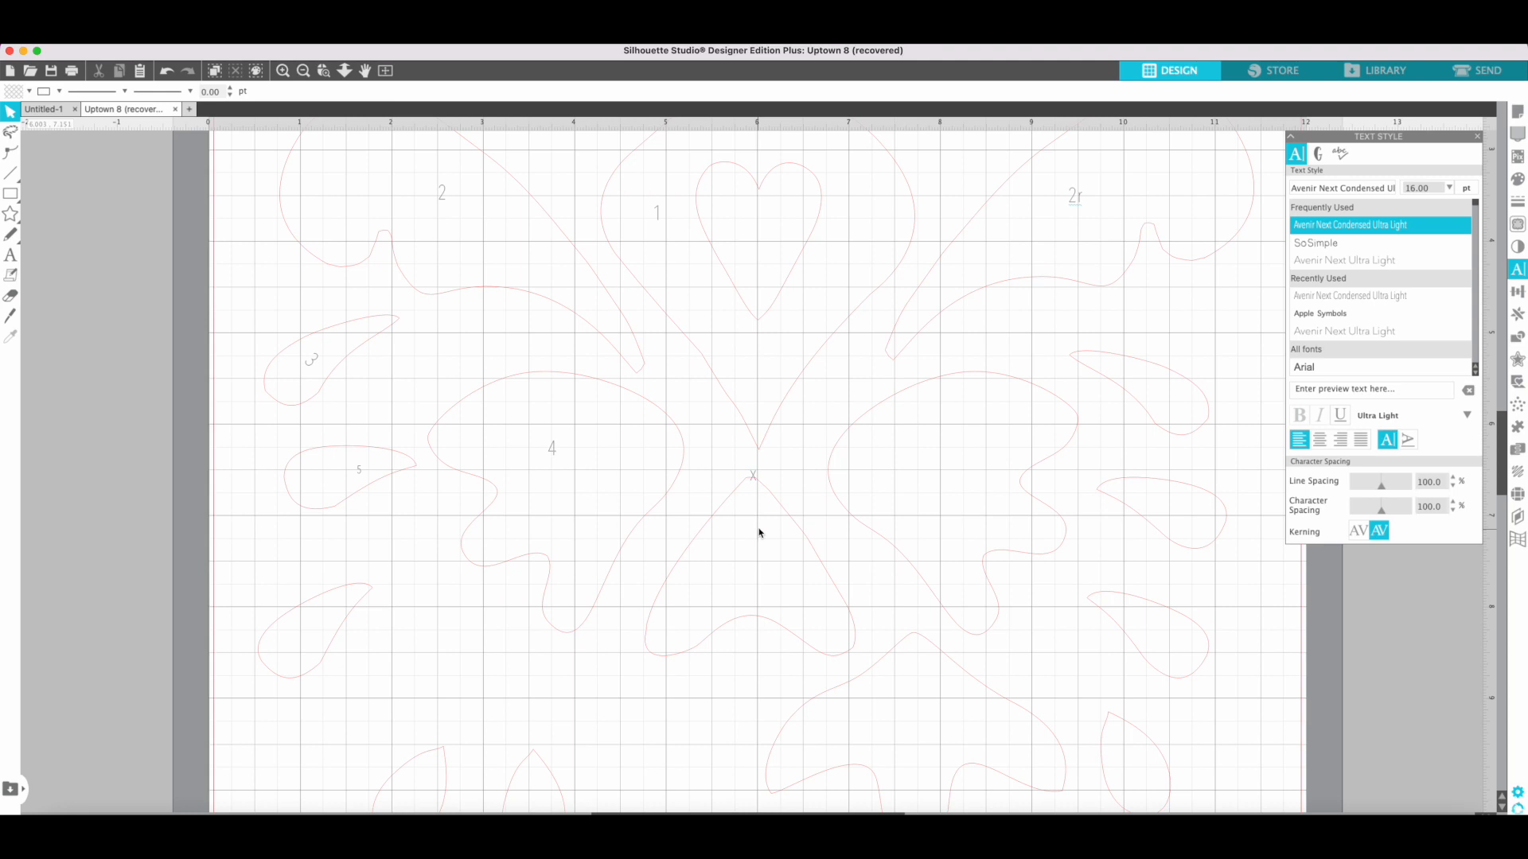
Add a two-stroke text mark at the pointed lower tip of piece 2r.
click(10, 255)
click(893, 347)
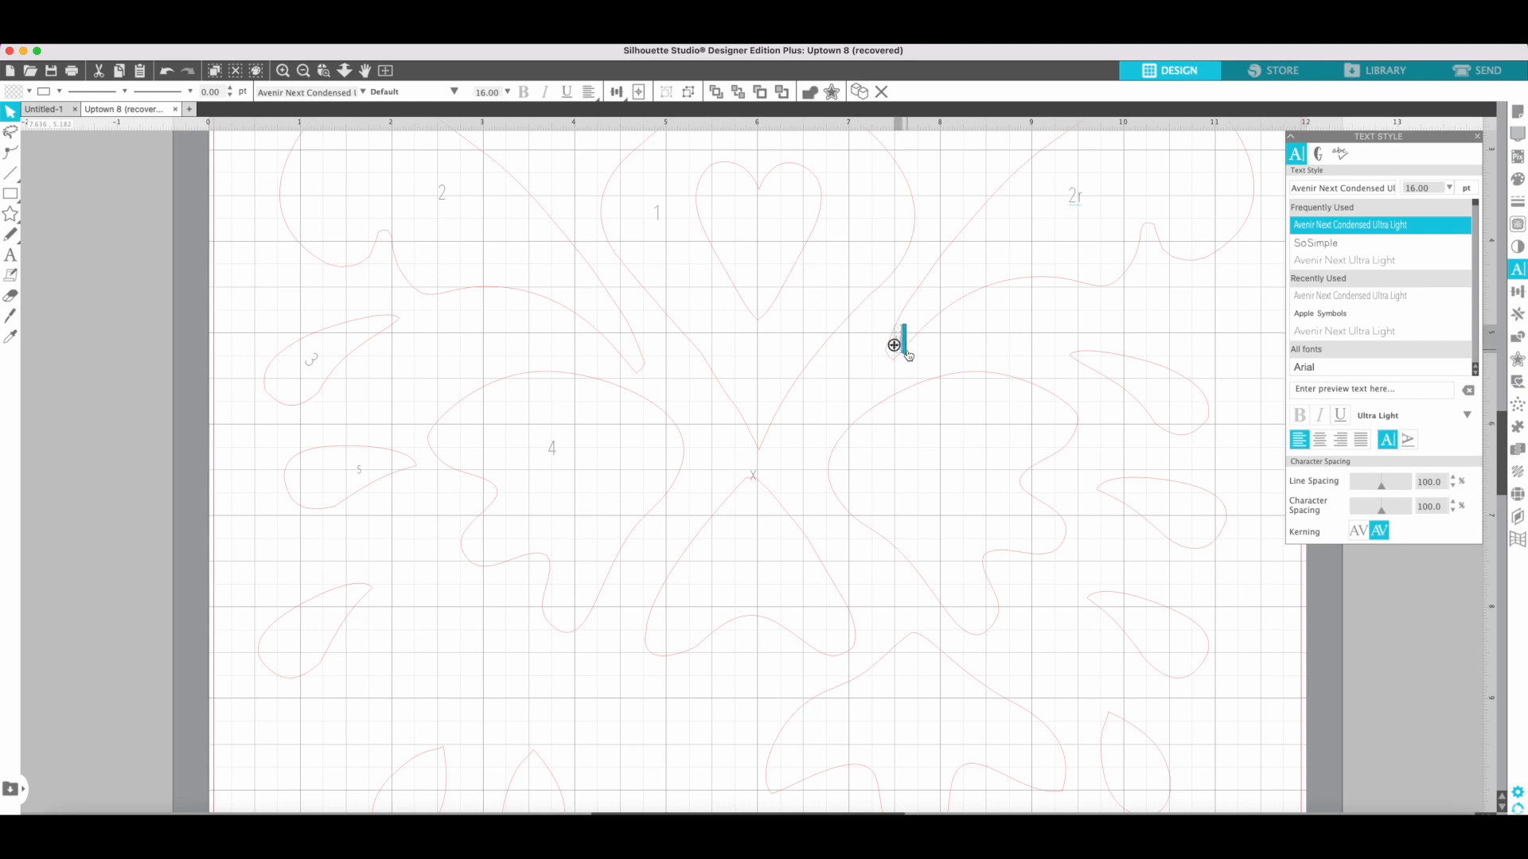
scroll(909, 350, up, 5)
click(958, 491)
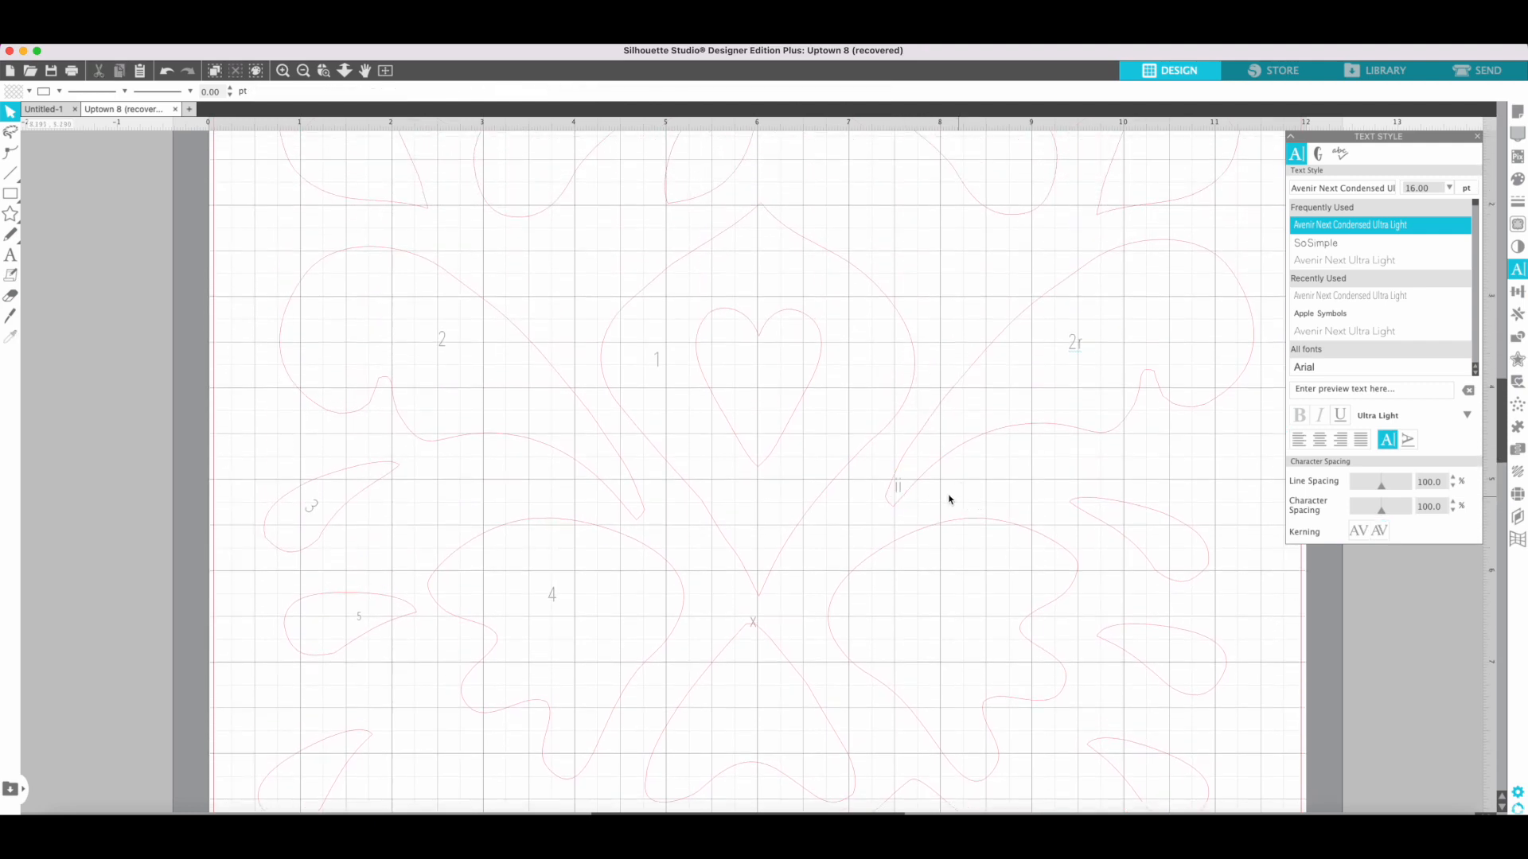
Rotate the two-stroke mark clockwise to follow the slant of piece 2r and move it inside the tip.
click(899, 489)
drag(898, 447, 922, 455)
click(930, 514)
click(899, 494)
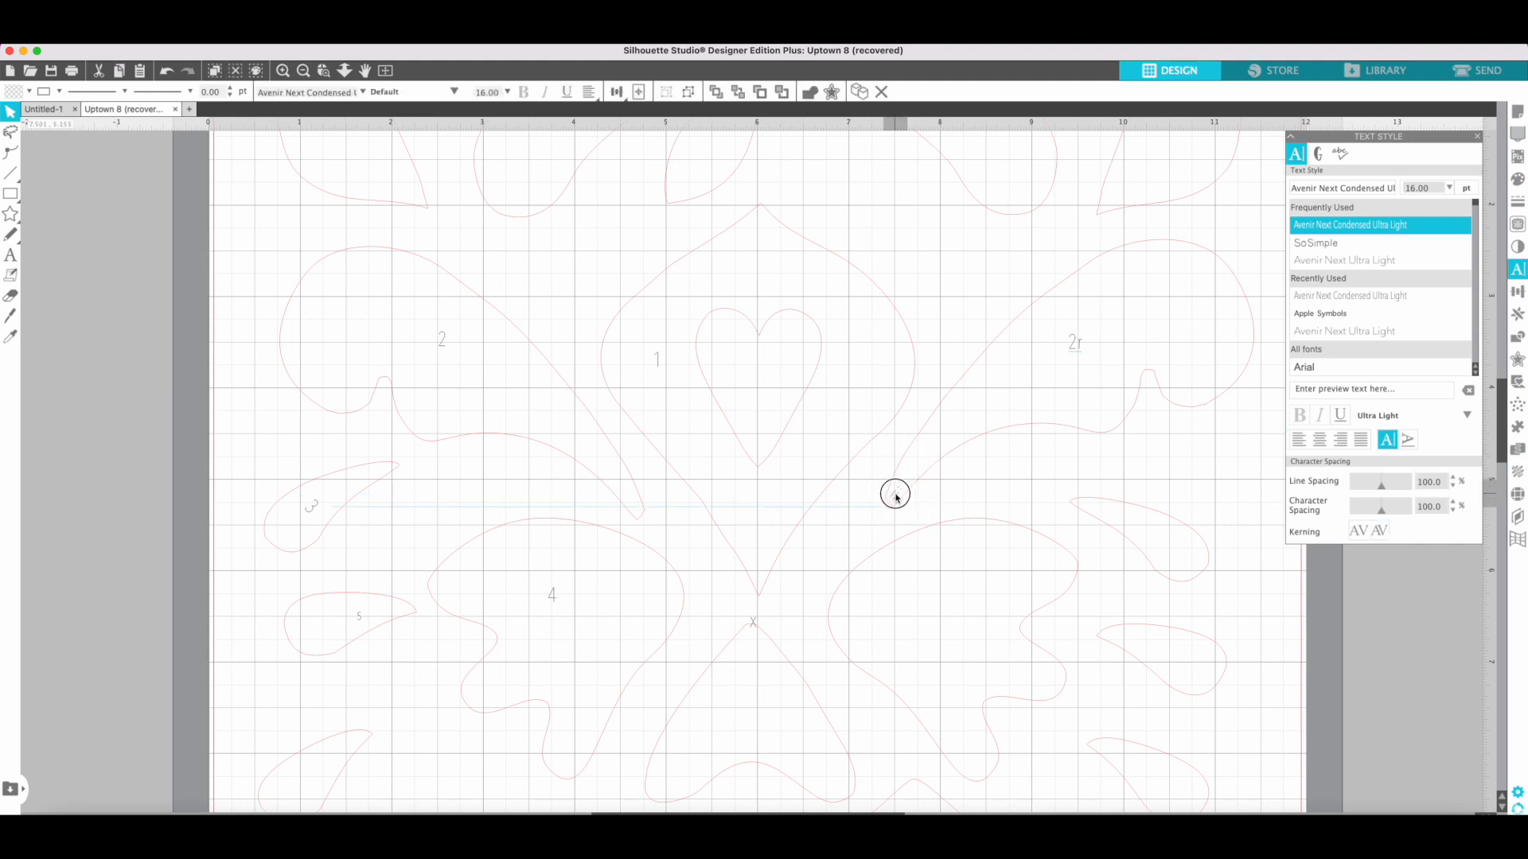
click(903, 510)
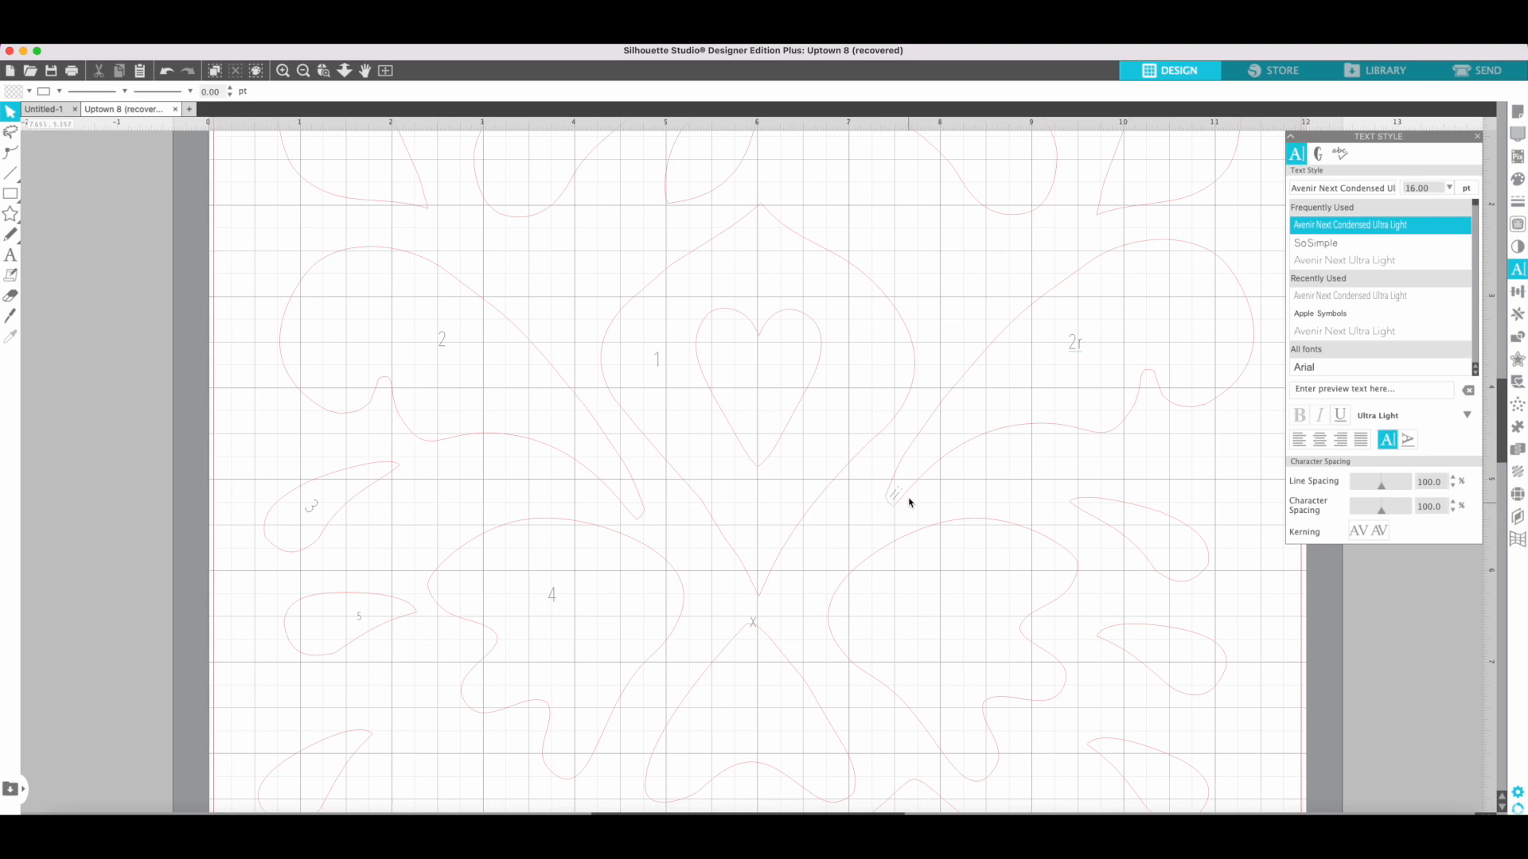
Add a label 6 inside the large teardrop in the top row, above piece 2.
scroll(832, 525, right, 1)
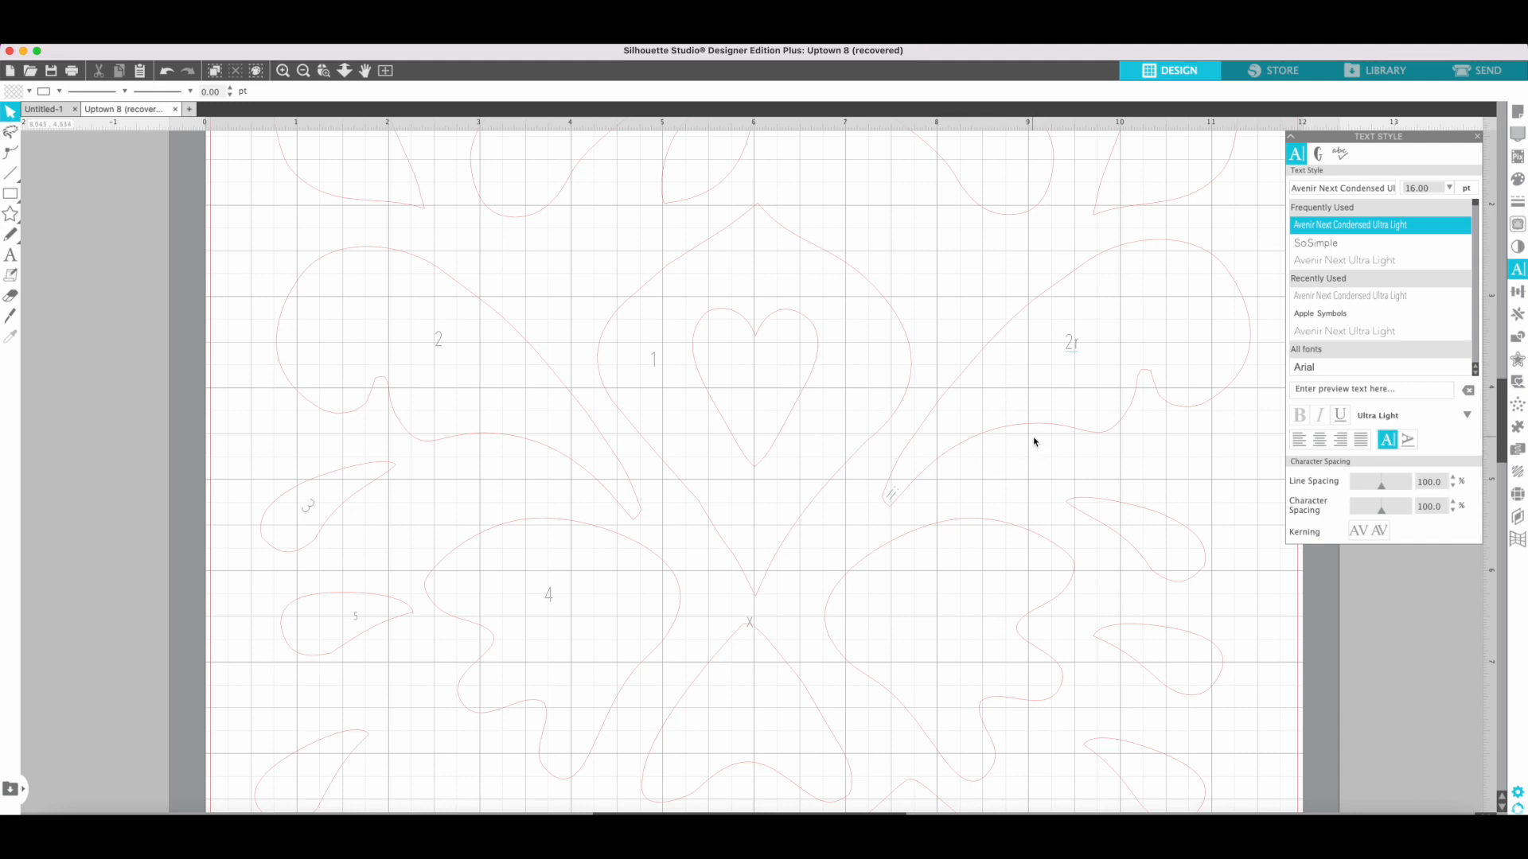
scroll(907, 434, down, 5)
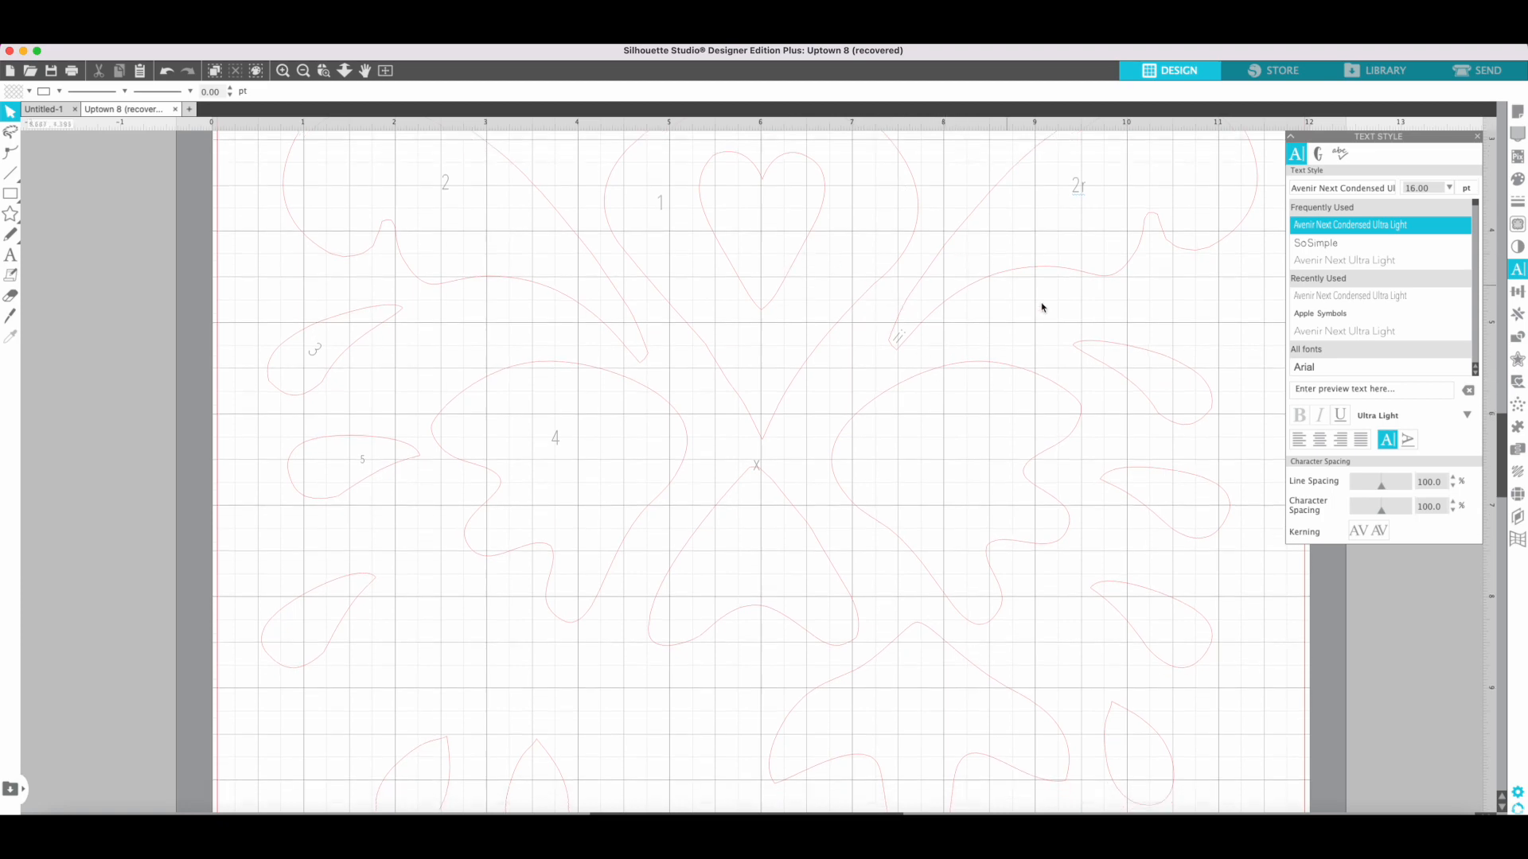
scroll(1043, 308, up, 7)
scroll(1043, 309, right, 5)
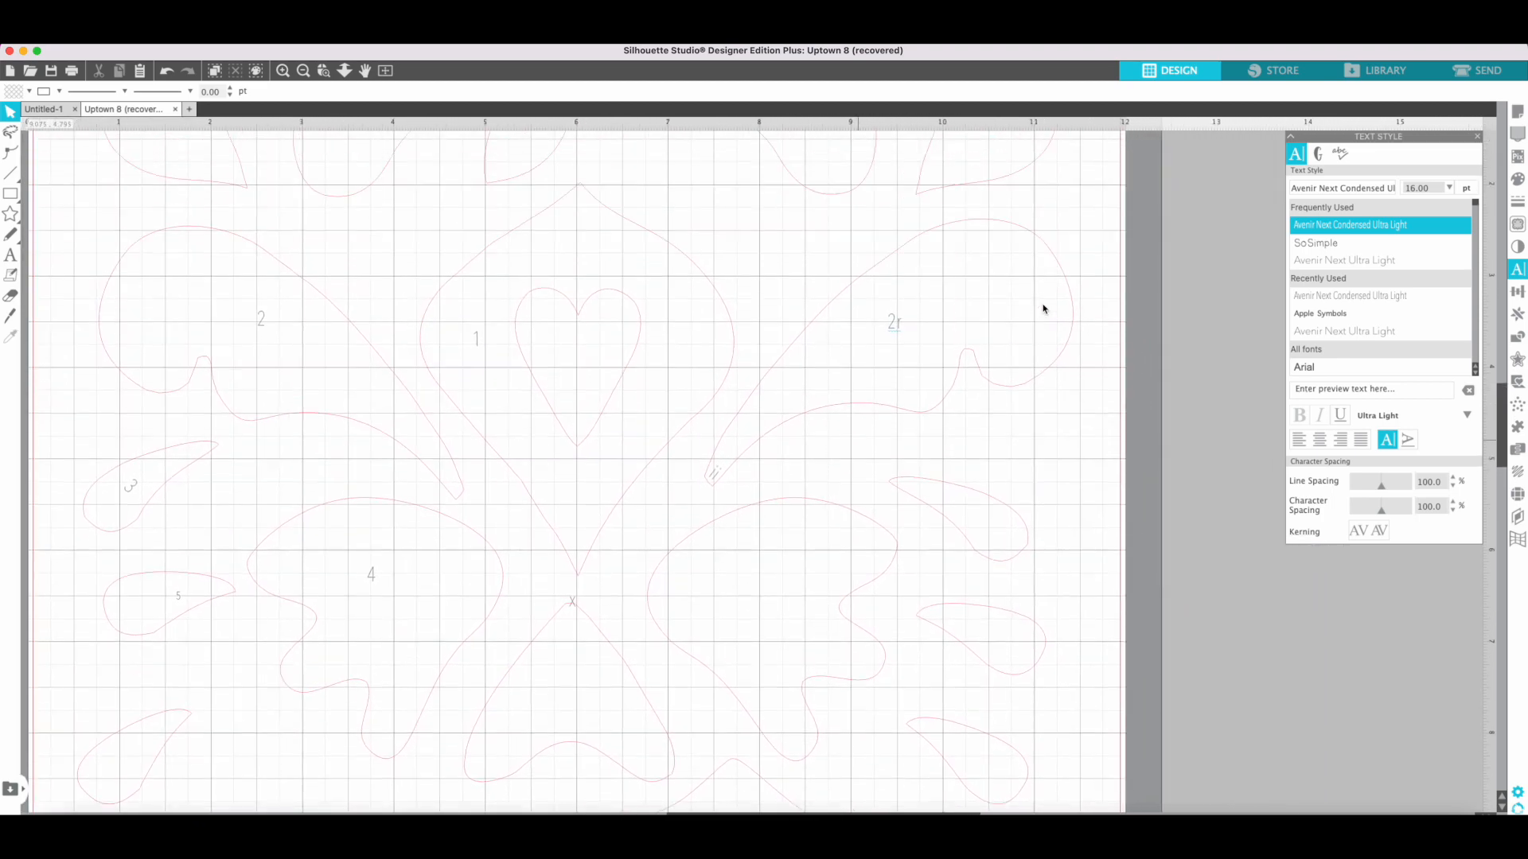
scroll(1043, 309, up, 4)
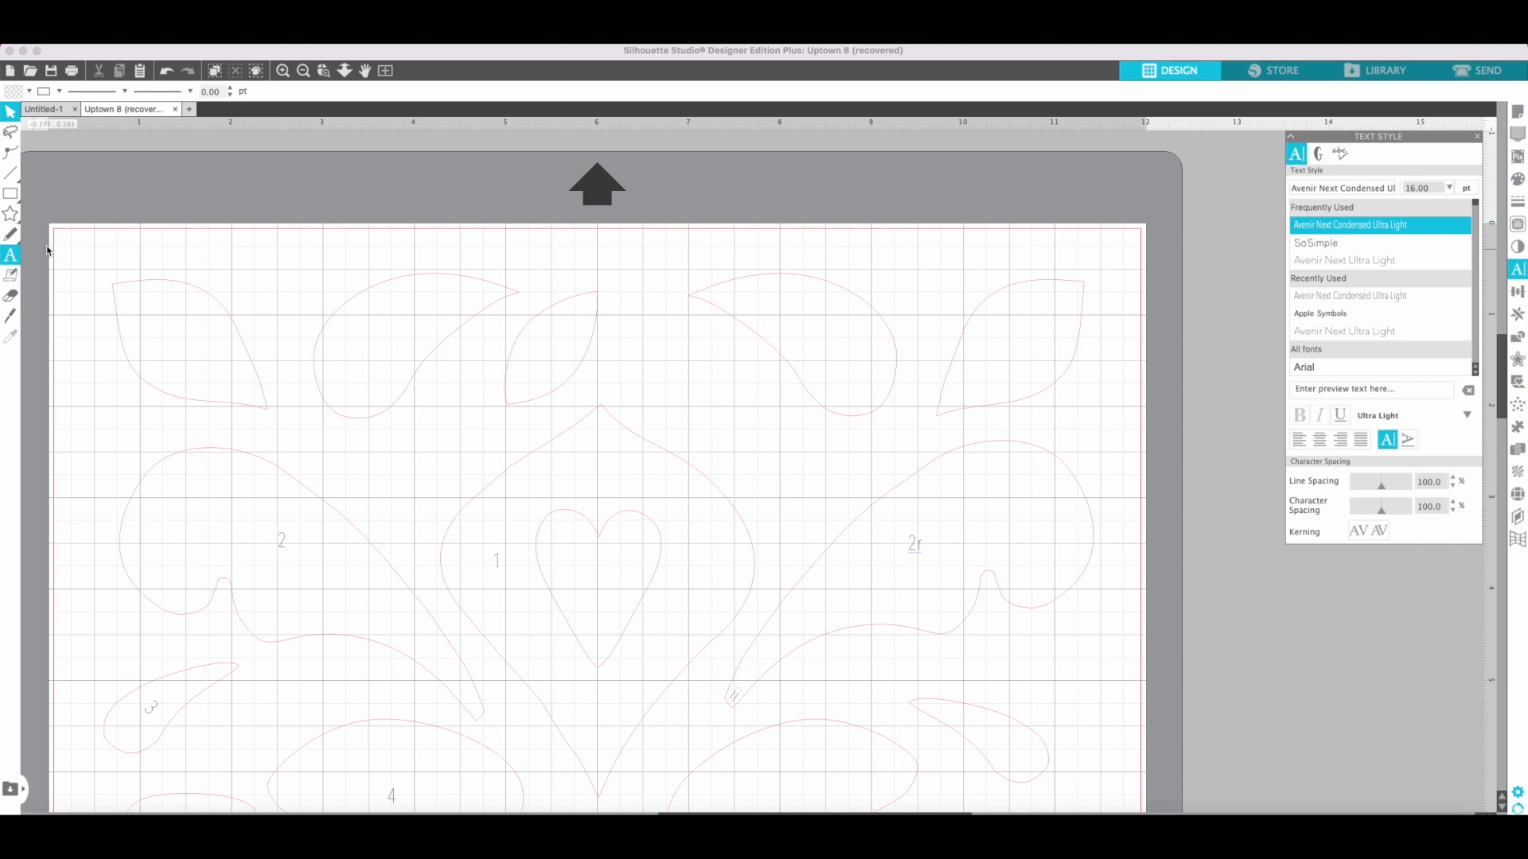
click(375, 322)
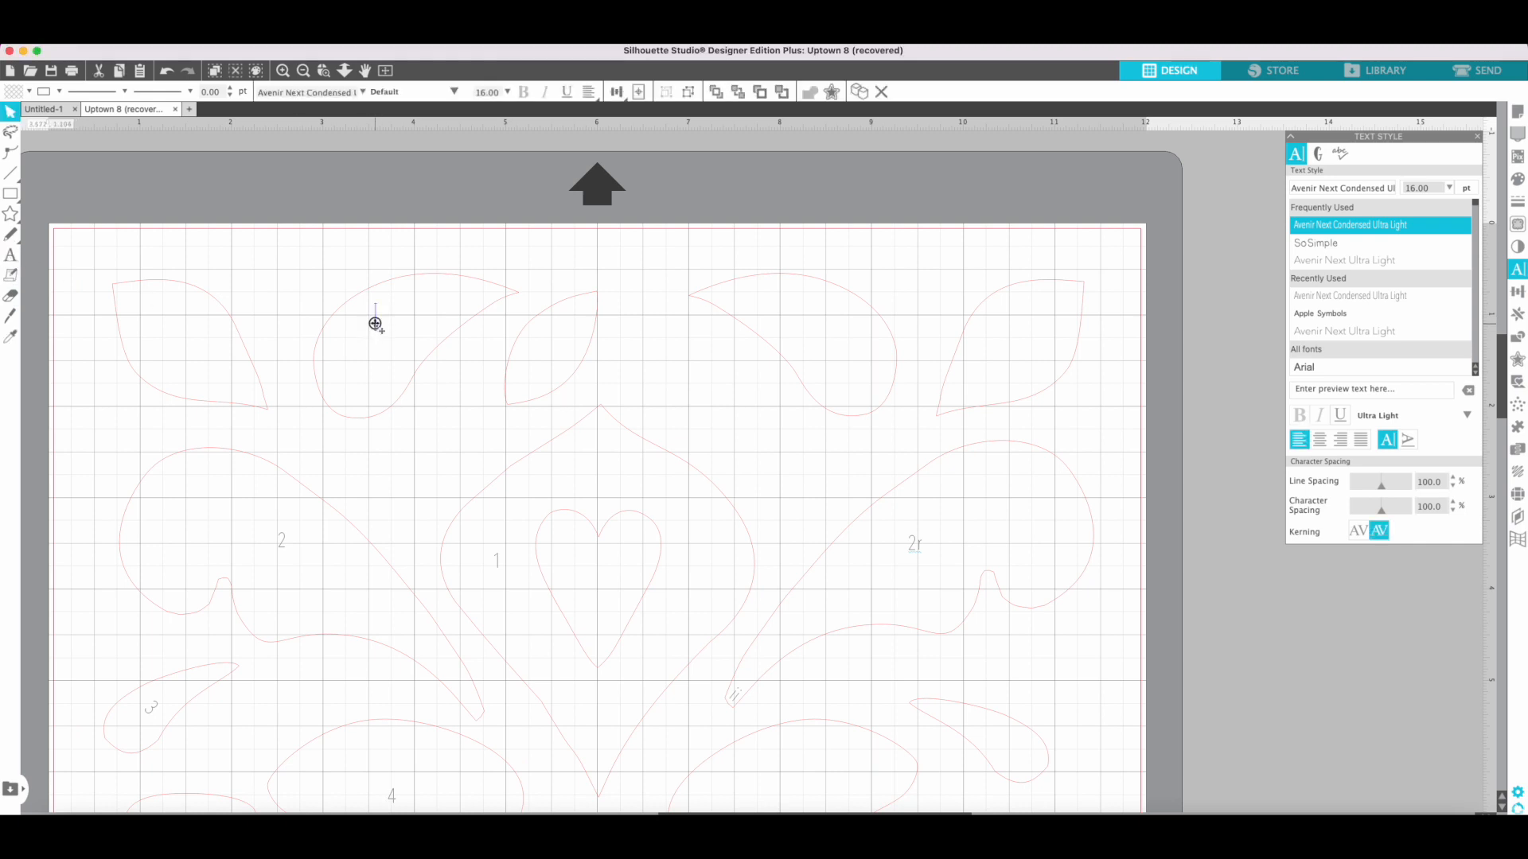
text(6)
Add a label 7 inside the leaf at the upper-left corner of the design.
click(11, 255)
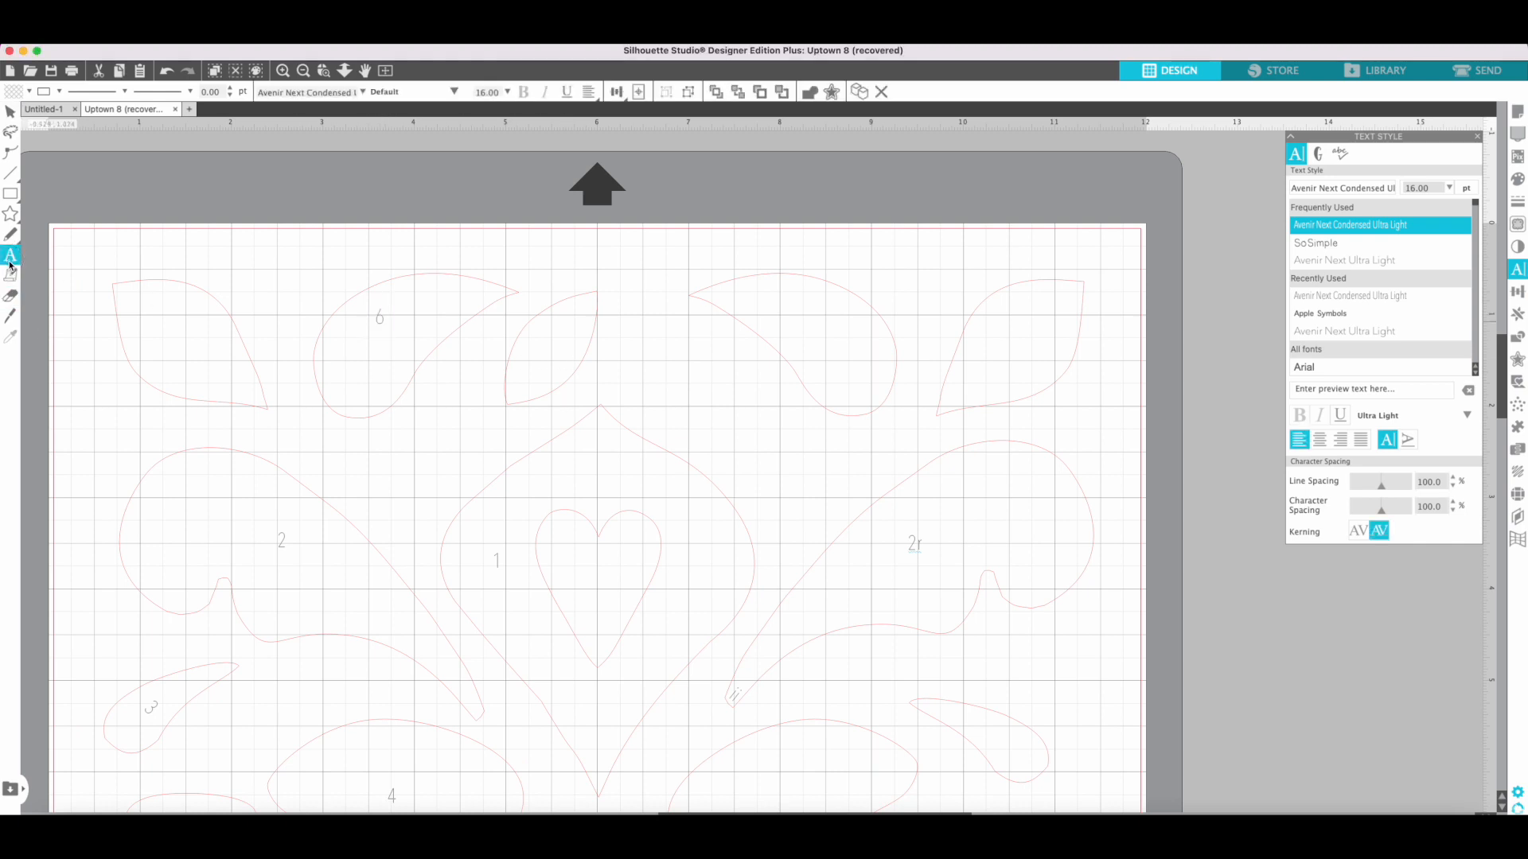
click(158, 341)
text(7)
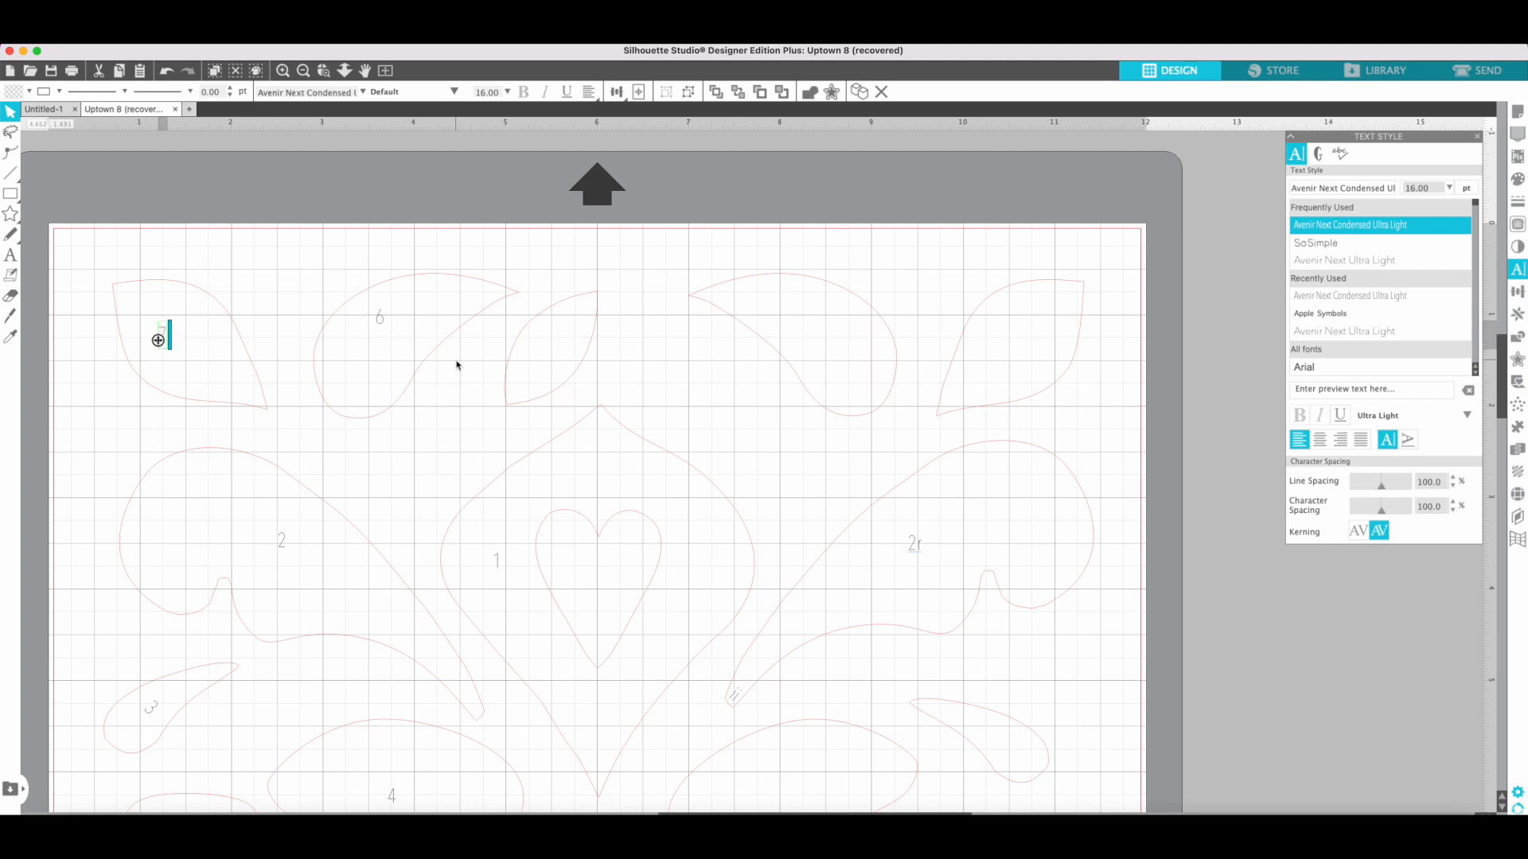
Set the Send setup to assign actions by line color, and return to the design.
click(1481, 70)
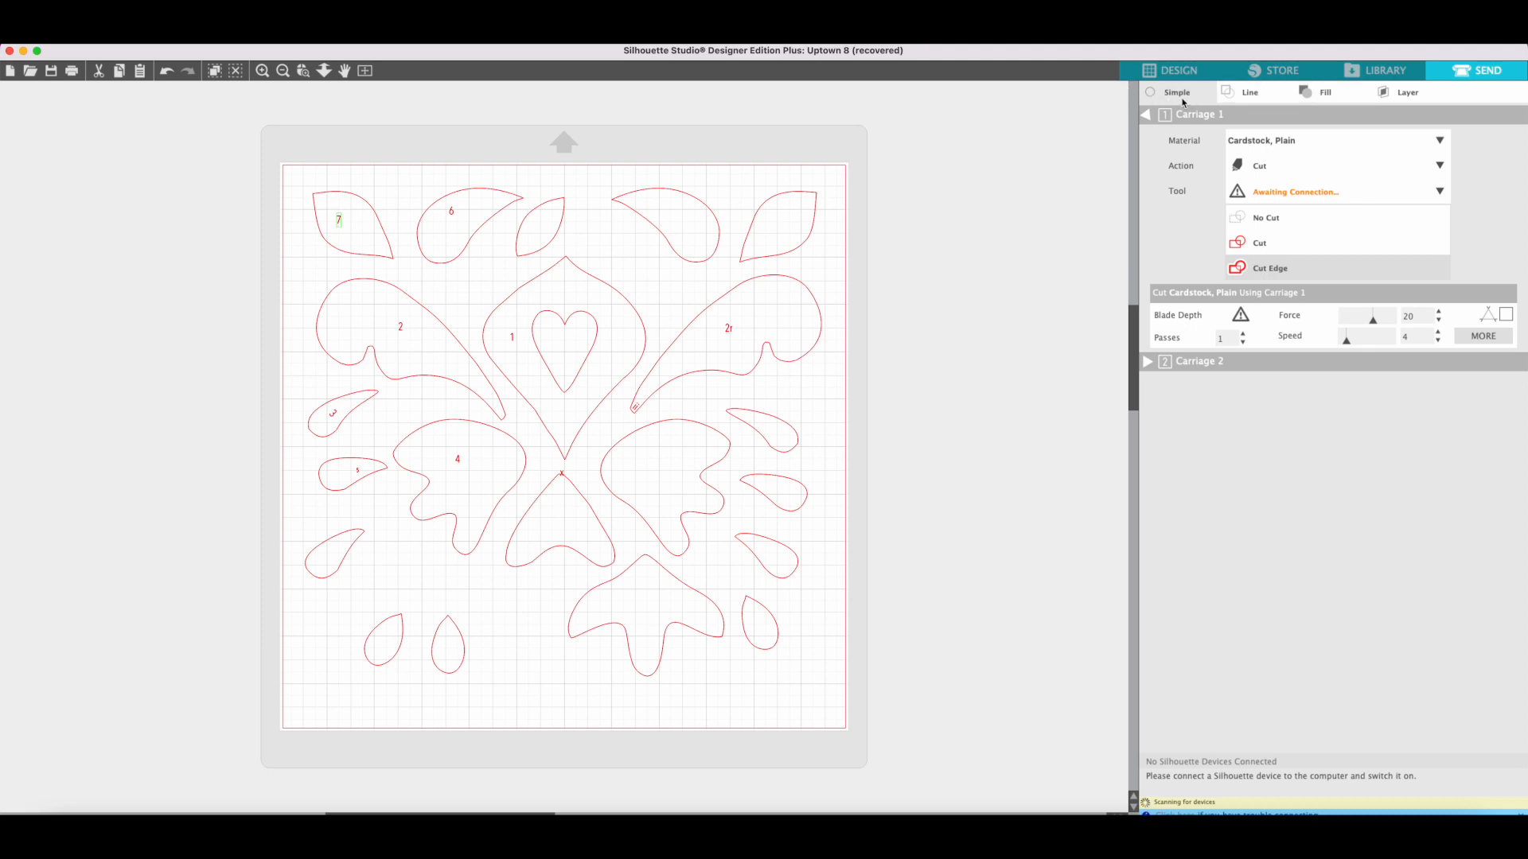
click(1246, 93)
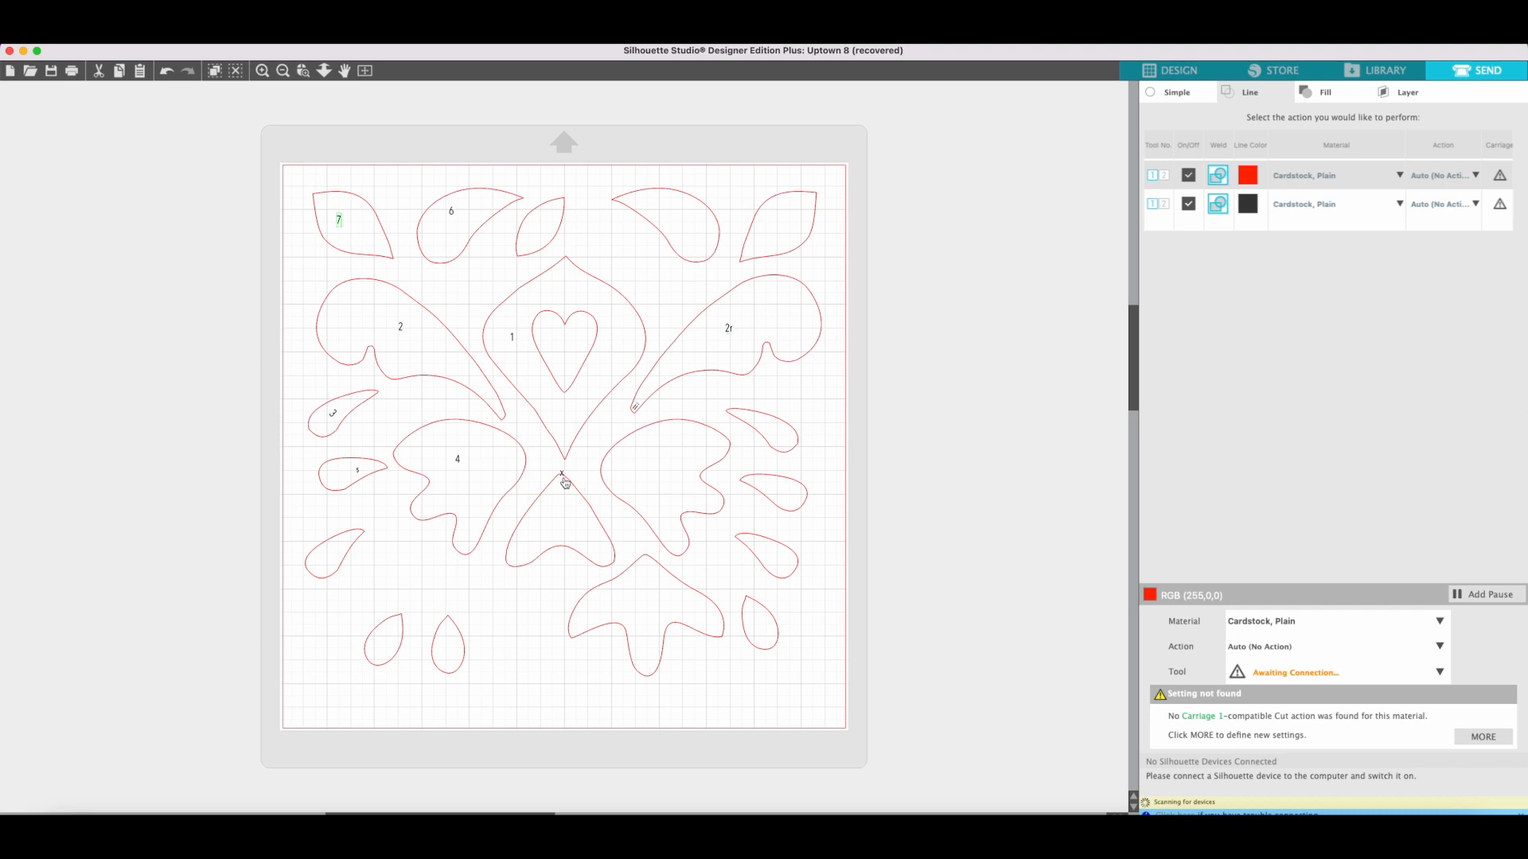
click(1169, 70)
Move the x label down so that it sits just inside the upper tip of its piece.
scroll(677, 457, down, 5)
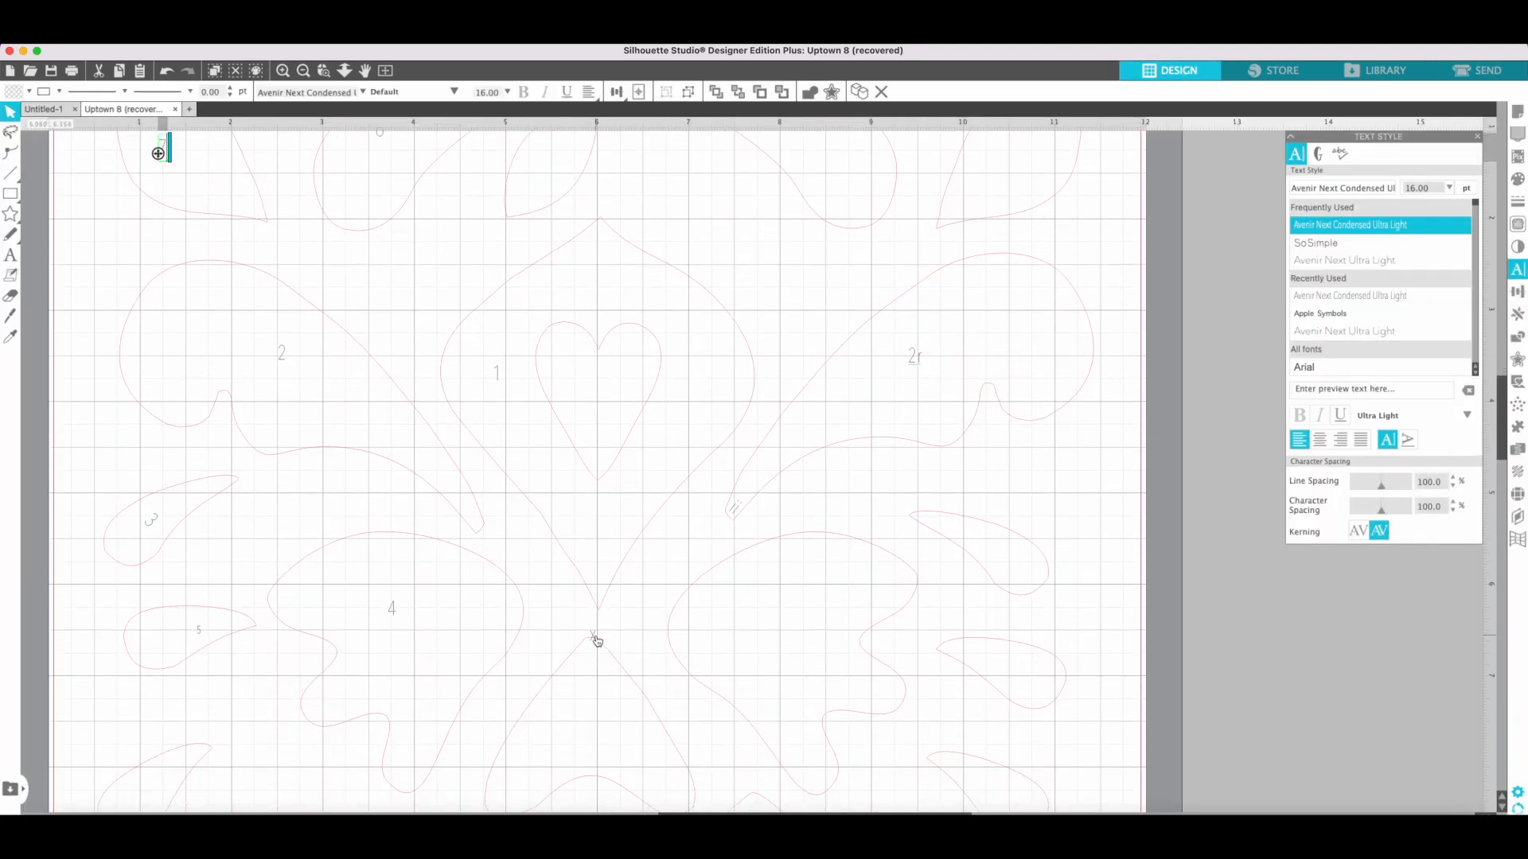
click(597, 640)
drag(596, 650, 595, 657)
click(623, 628)
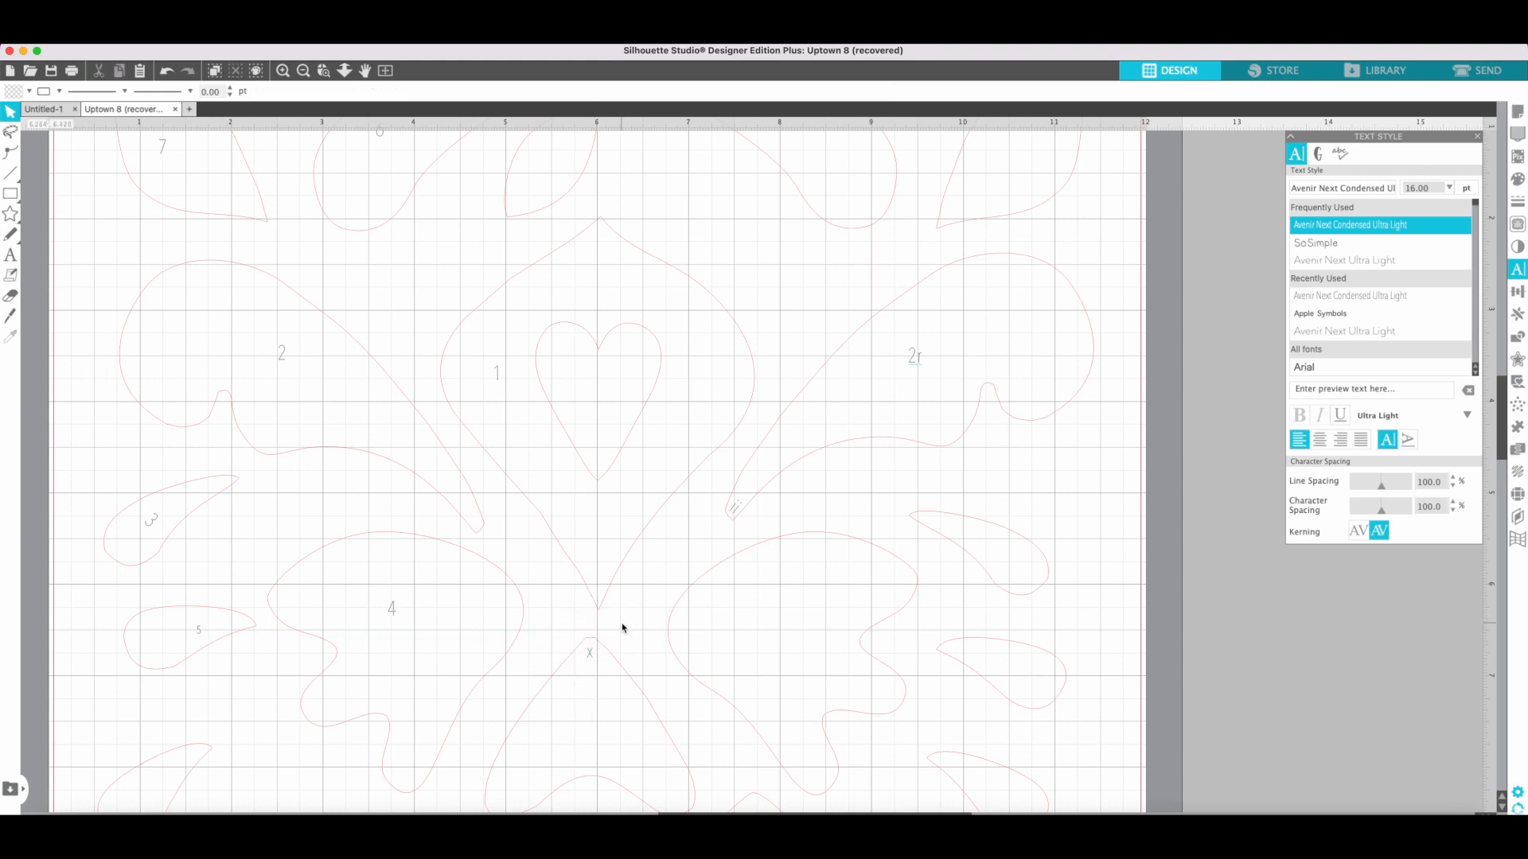
Return to the Send setup and set the red lines to Cut with the AutoBlade.
click(1491, 68)
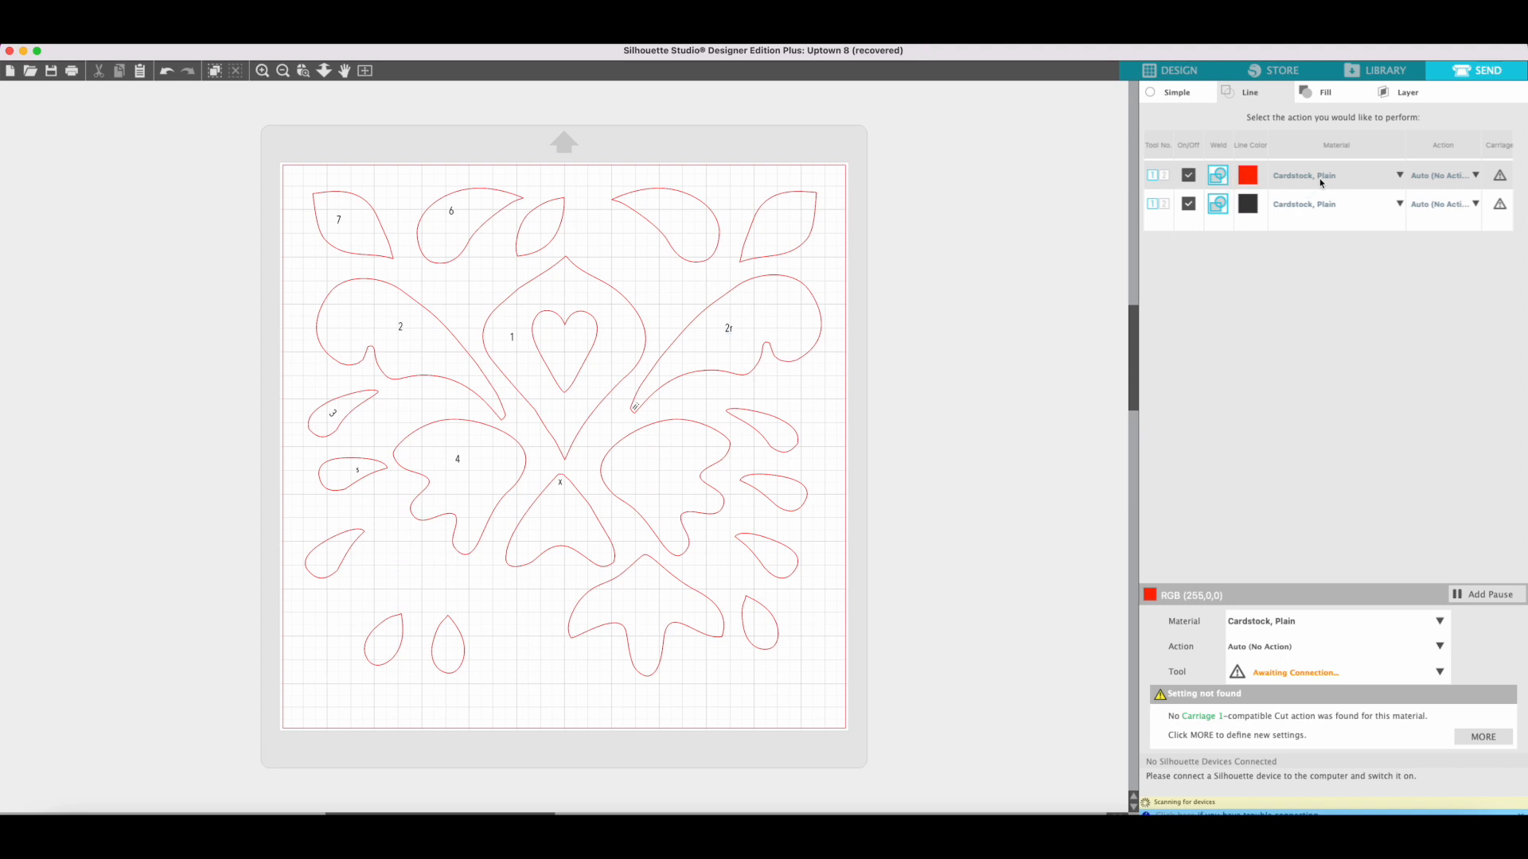
click(1475, 176)
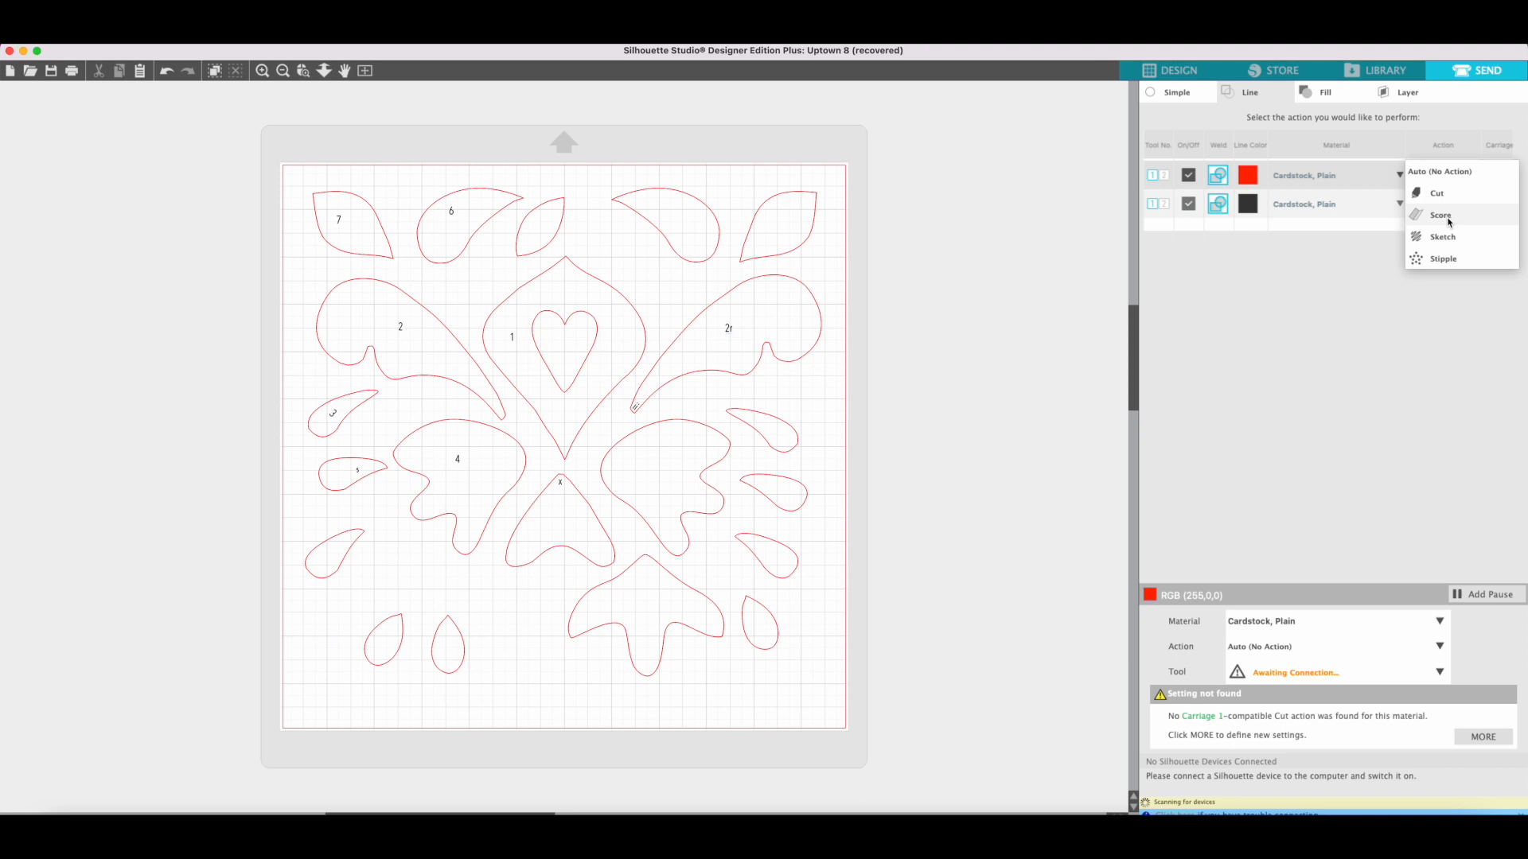
click(1440, 194)
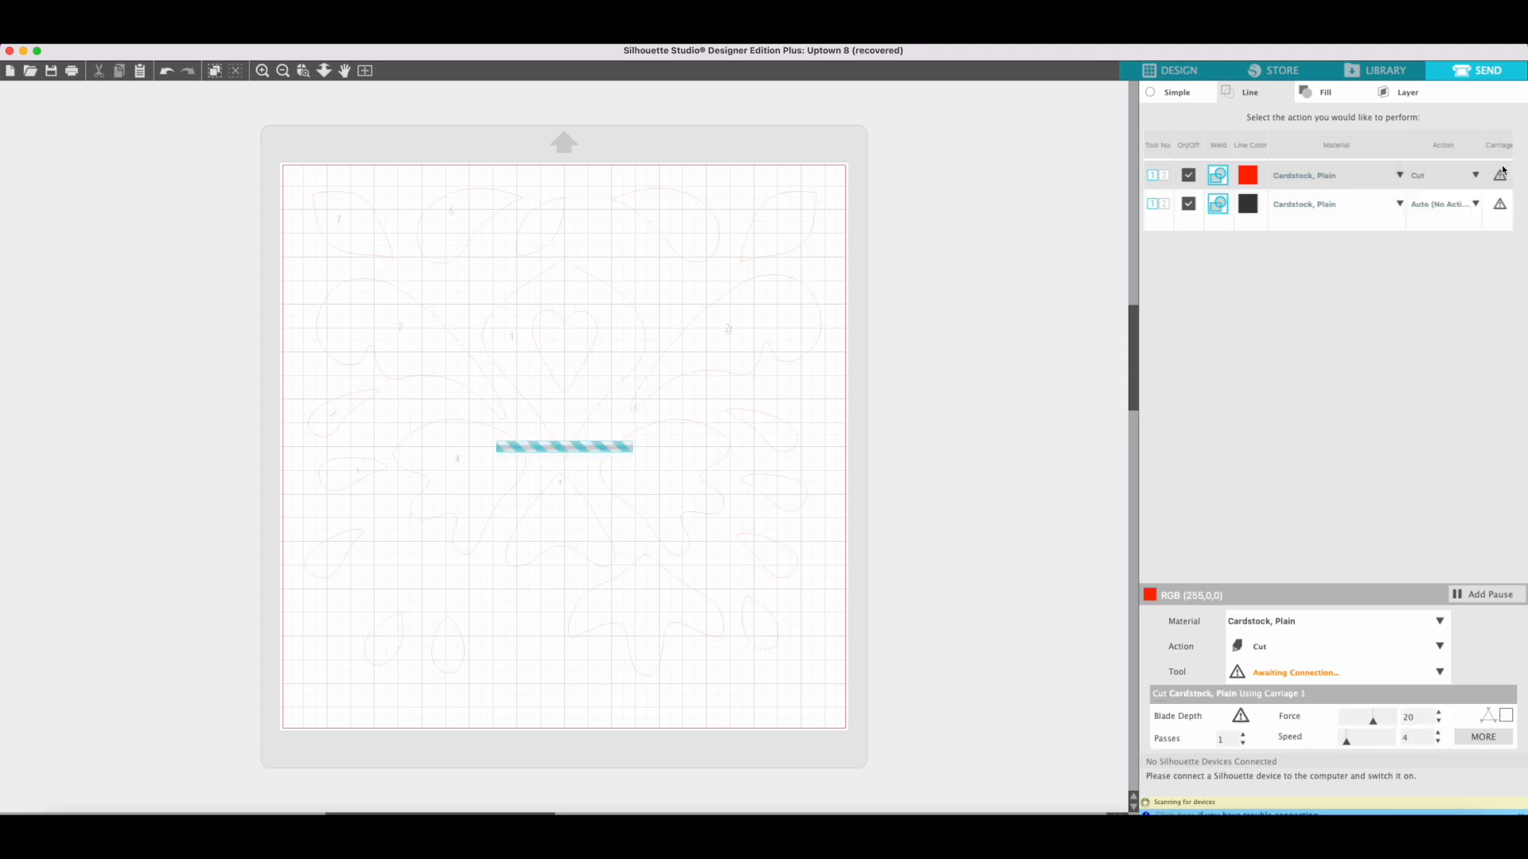
click(1500, 176)
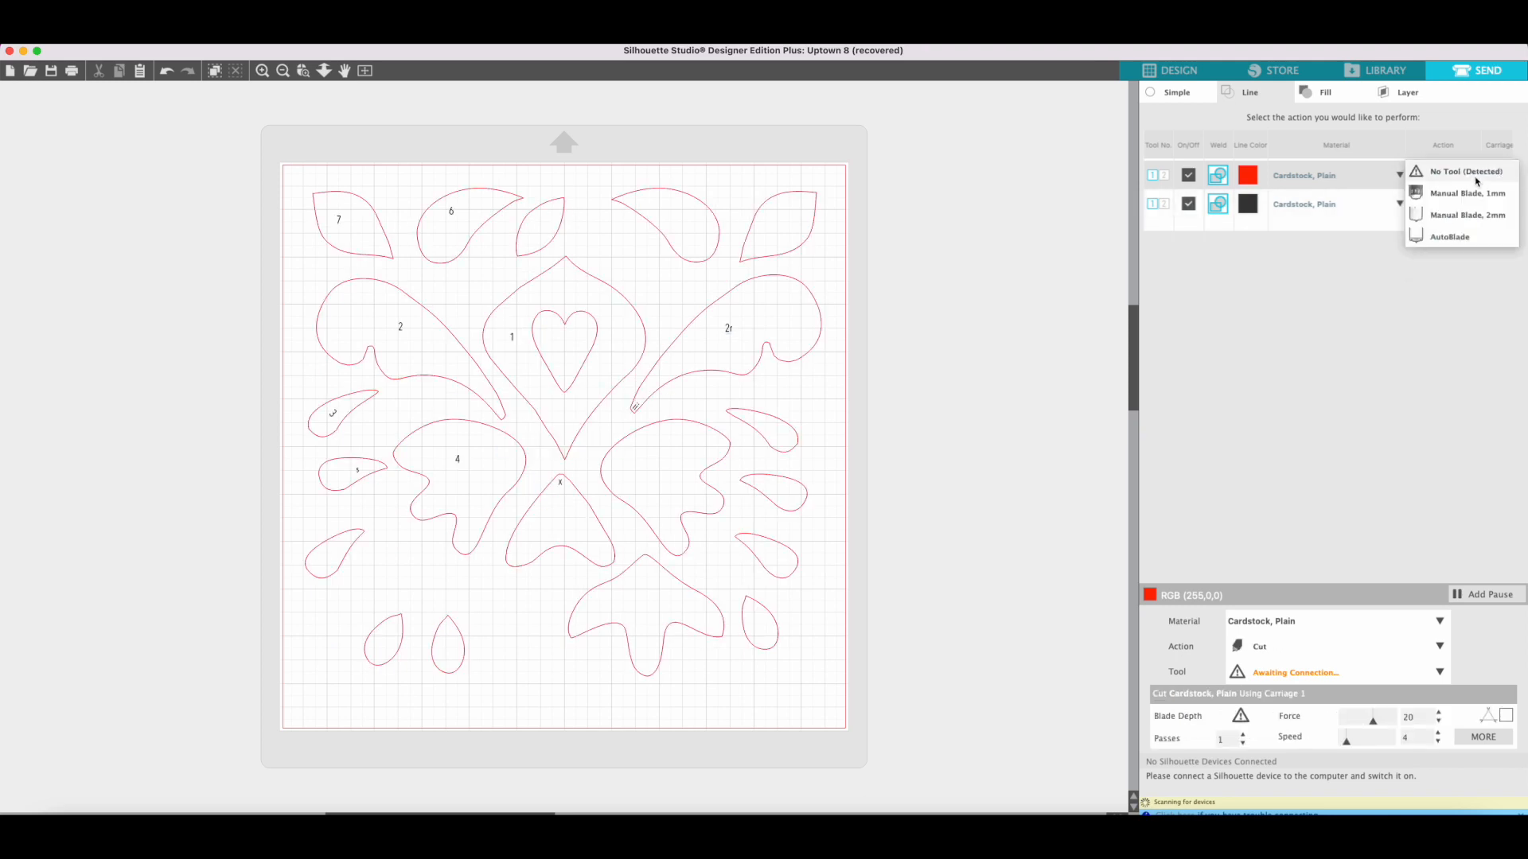
click(1449, 239)
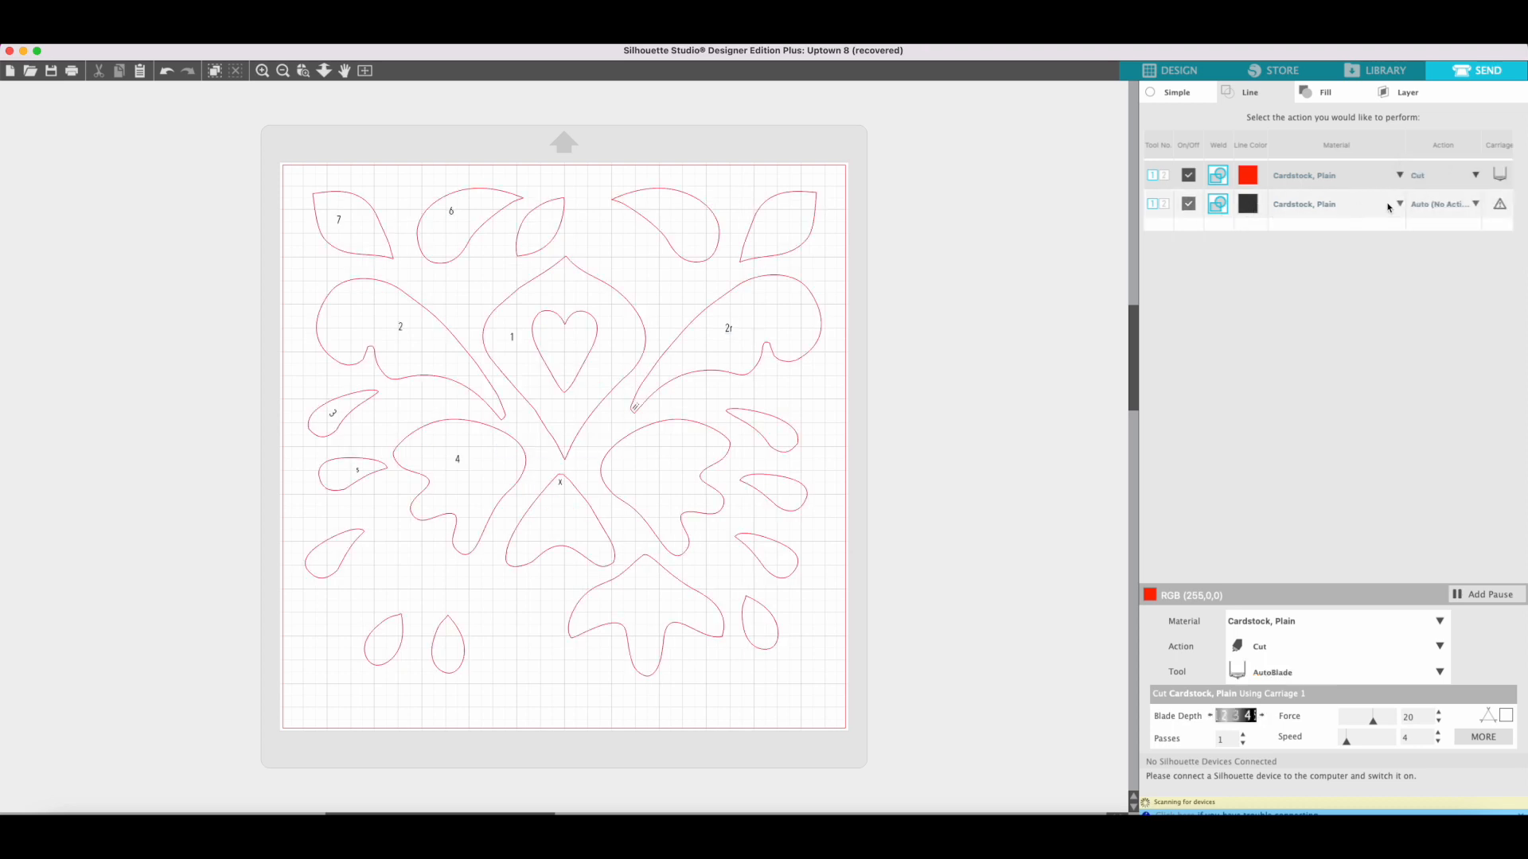
Set the black label lines to Sketch with the Pen tool.
click(1482, 206)
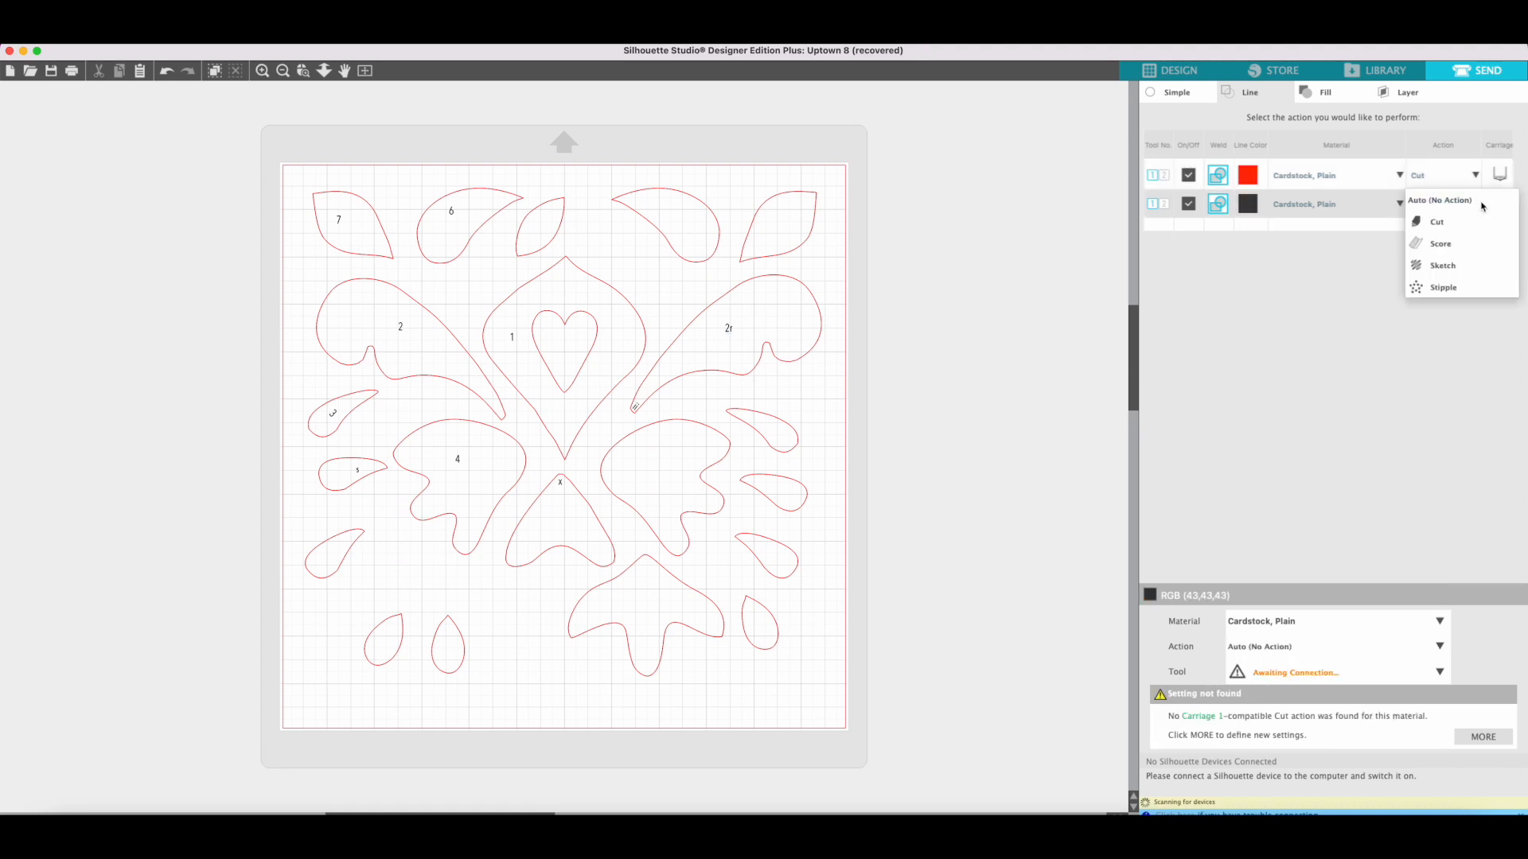
click(1450, 272)
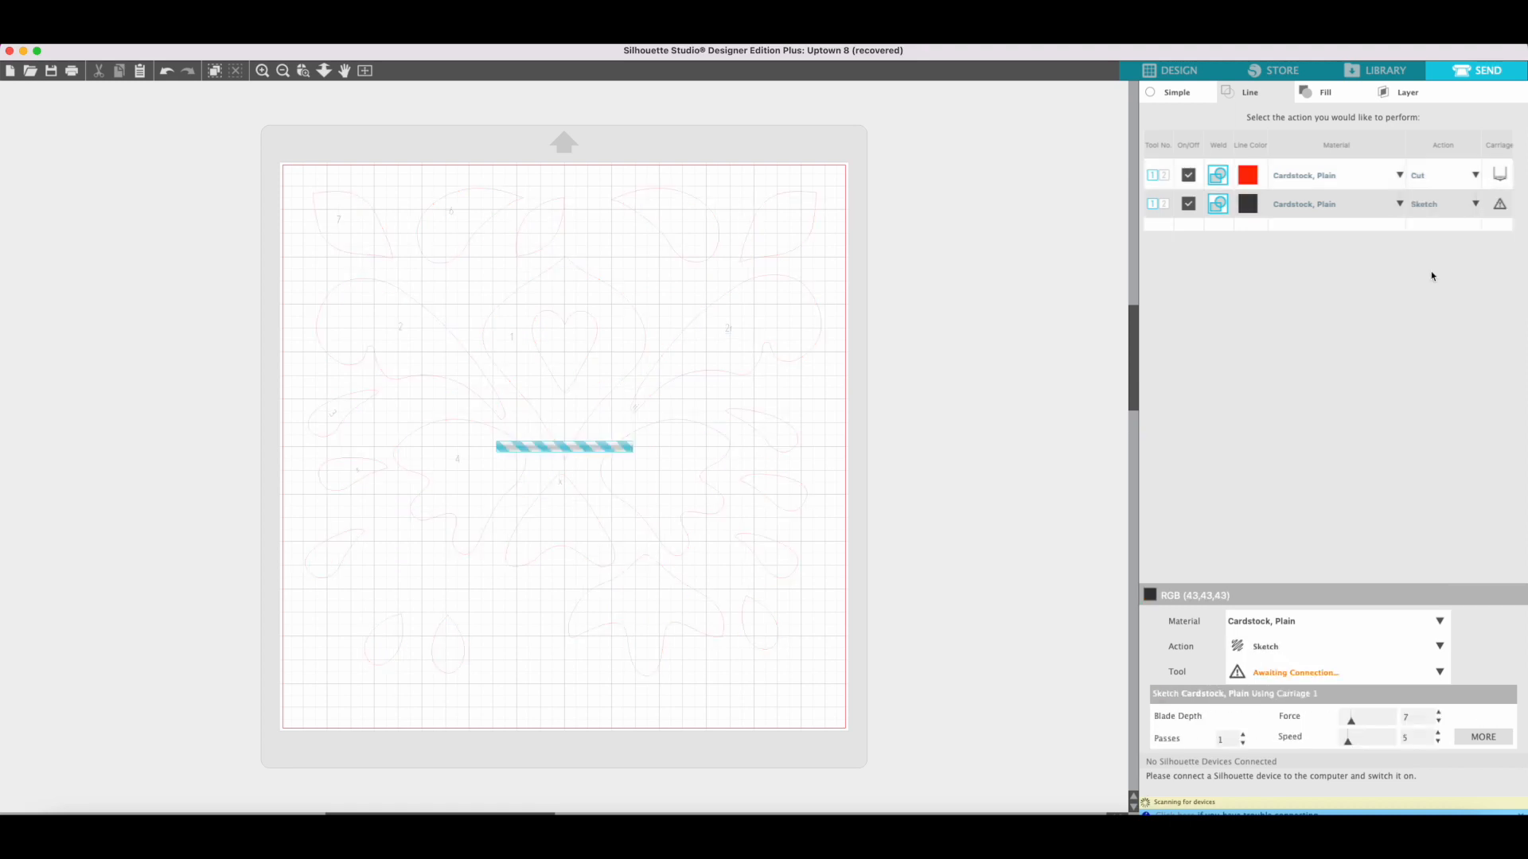
click(1477, 206)
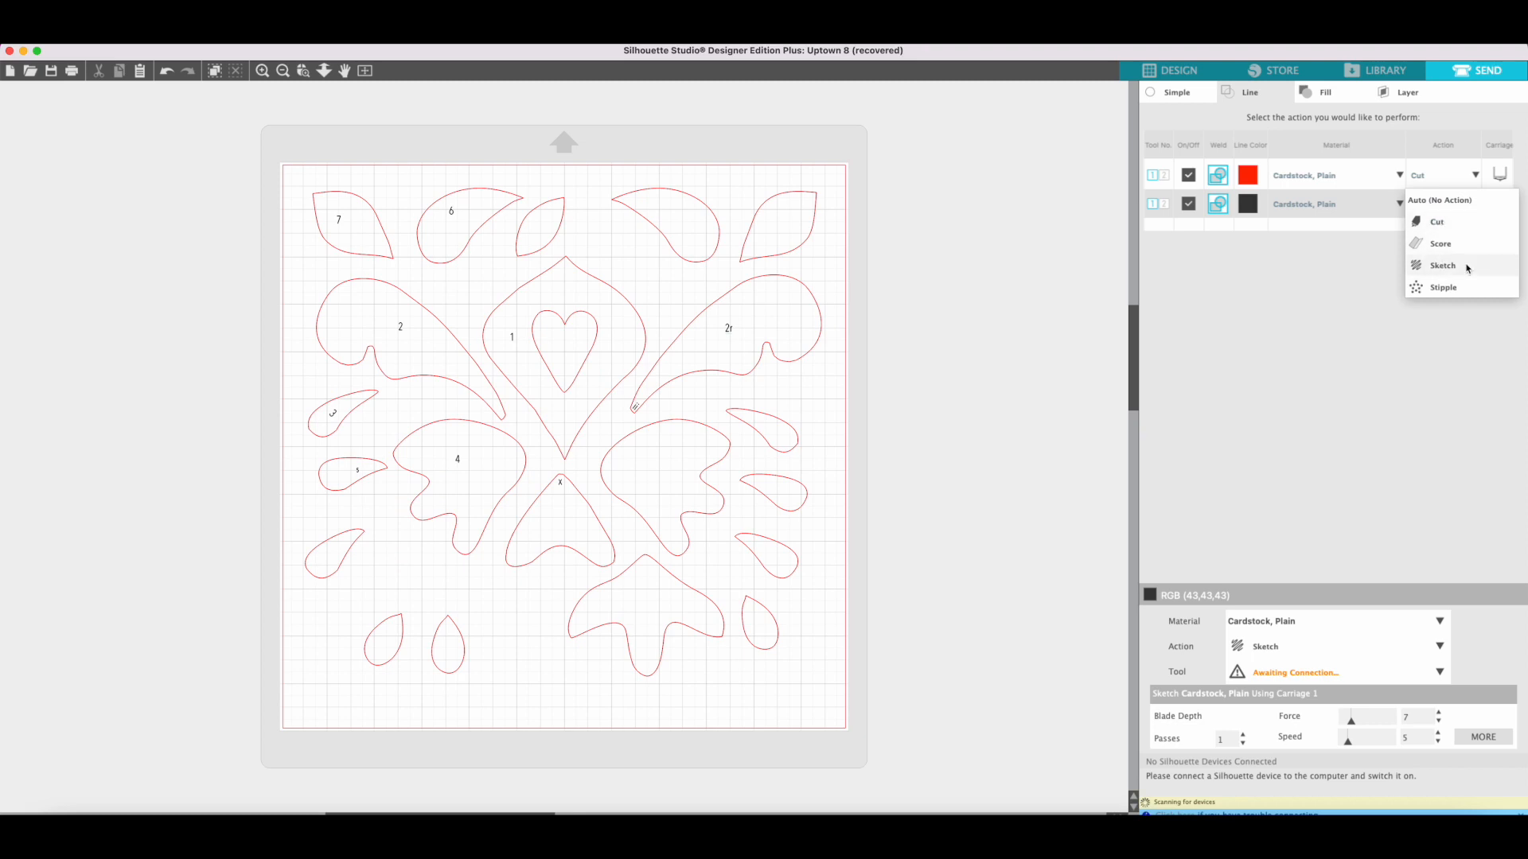
click(1371, 329)
click(1501, 207)
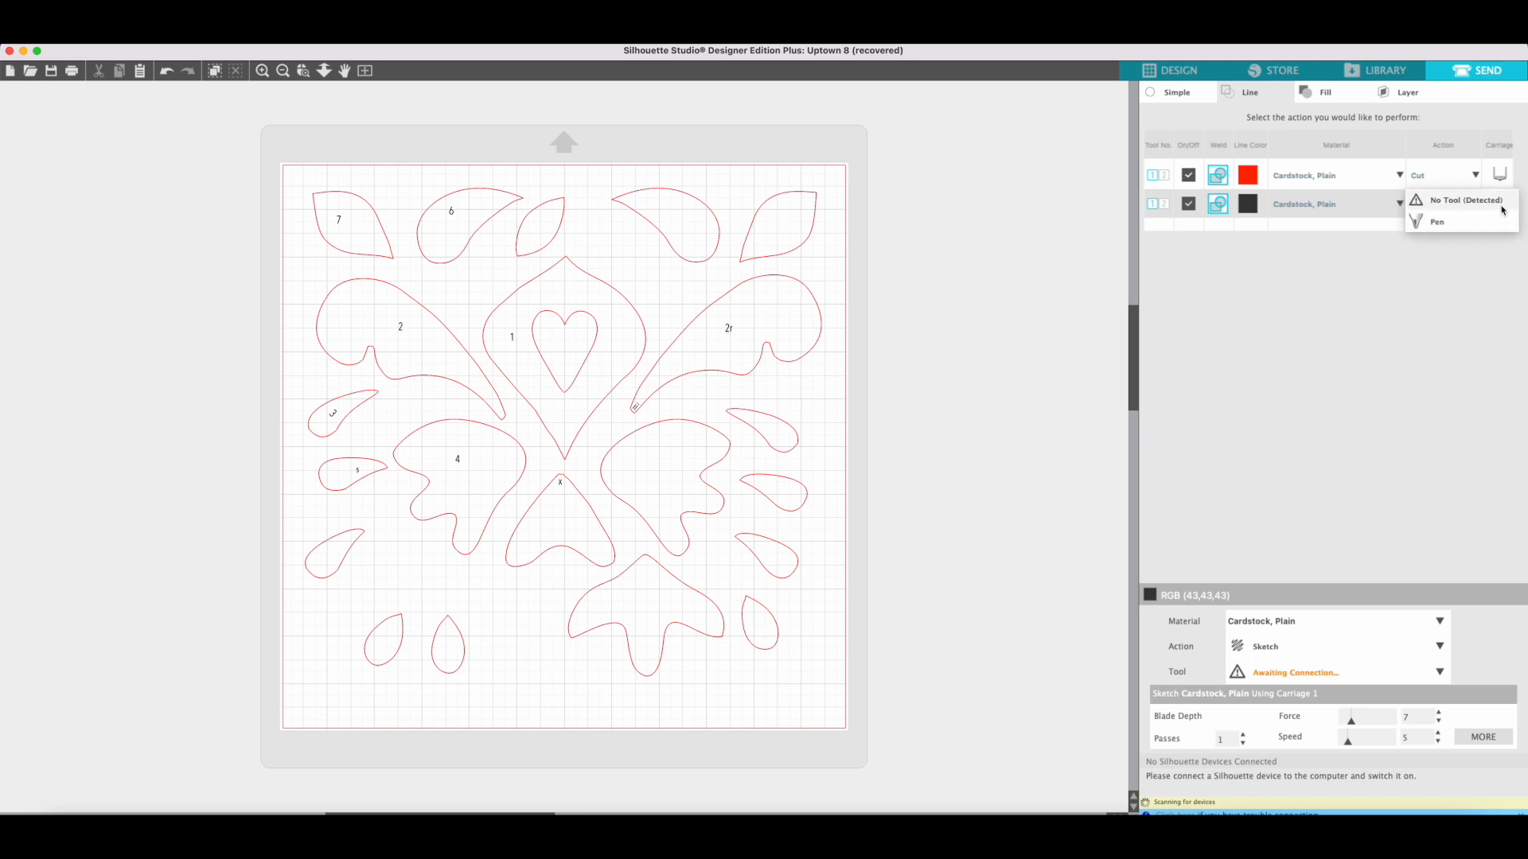
click(1448, 226)
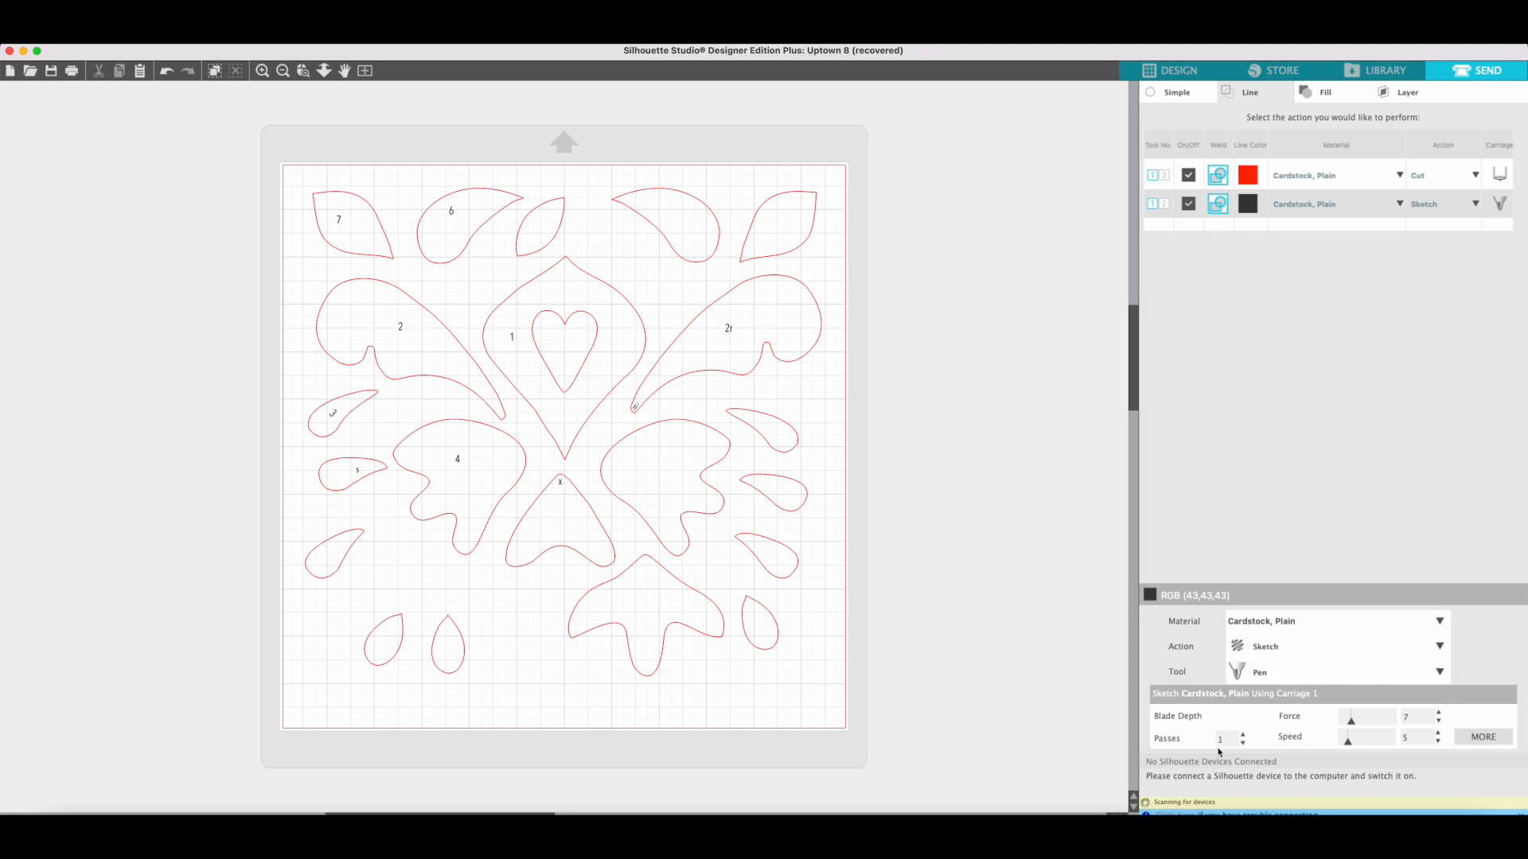
Examine the available materials for the line colors and the detailed material settings for plain cardstock.
click(1352, 209)
click(1416, 155)
click(1502, 741)
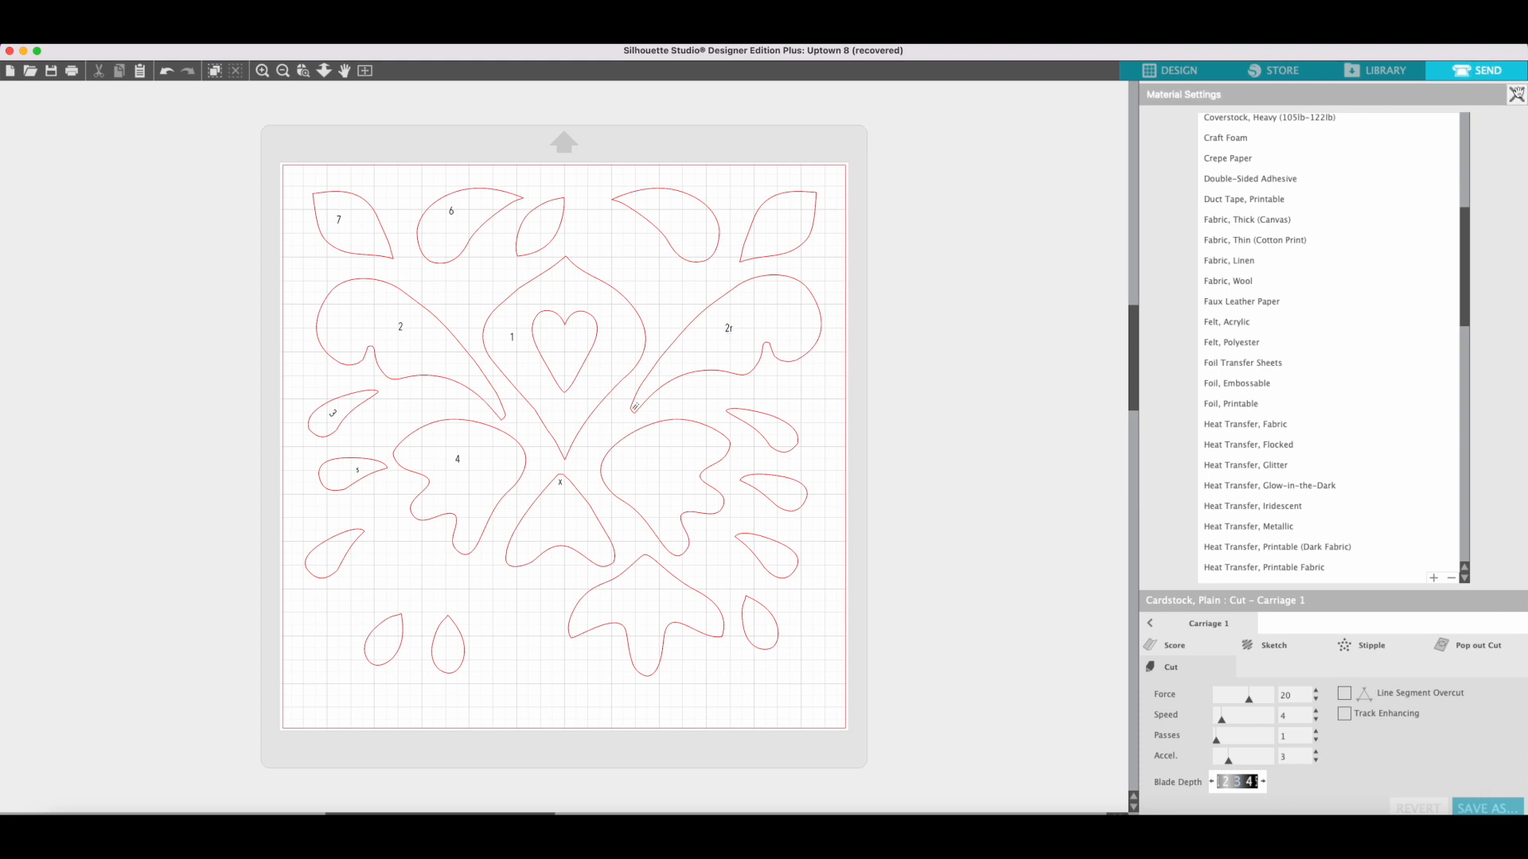
click(1517, 94)
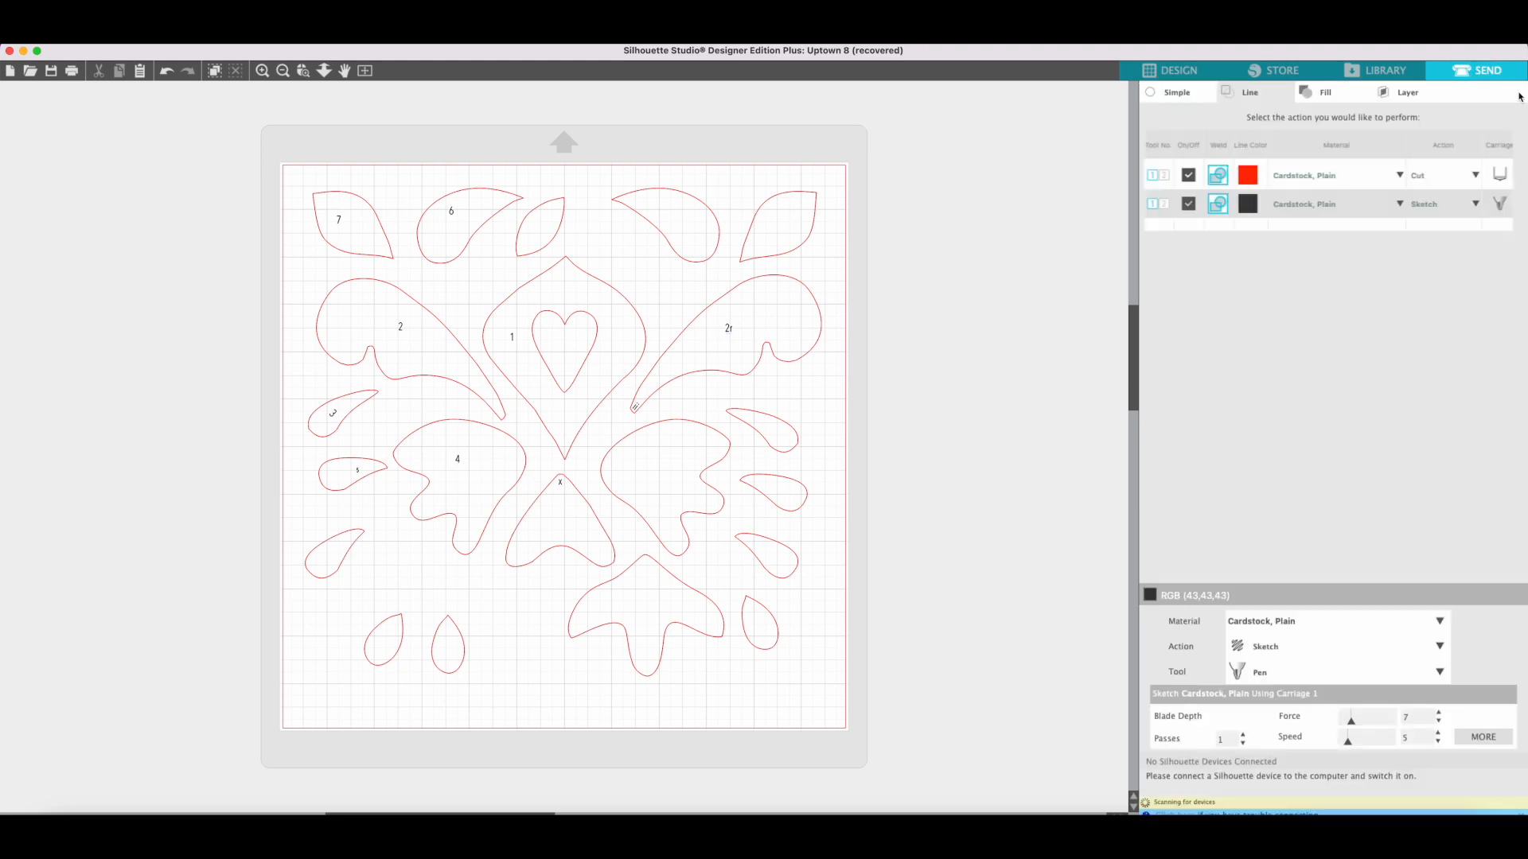
click(1331, 177)
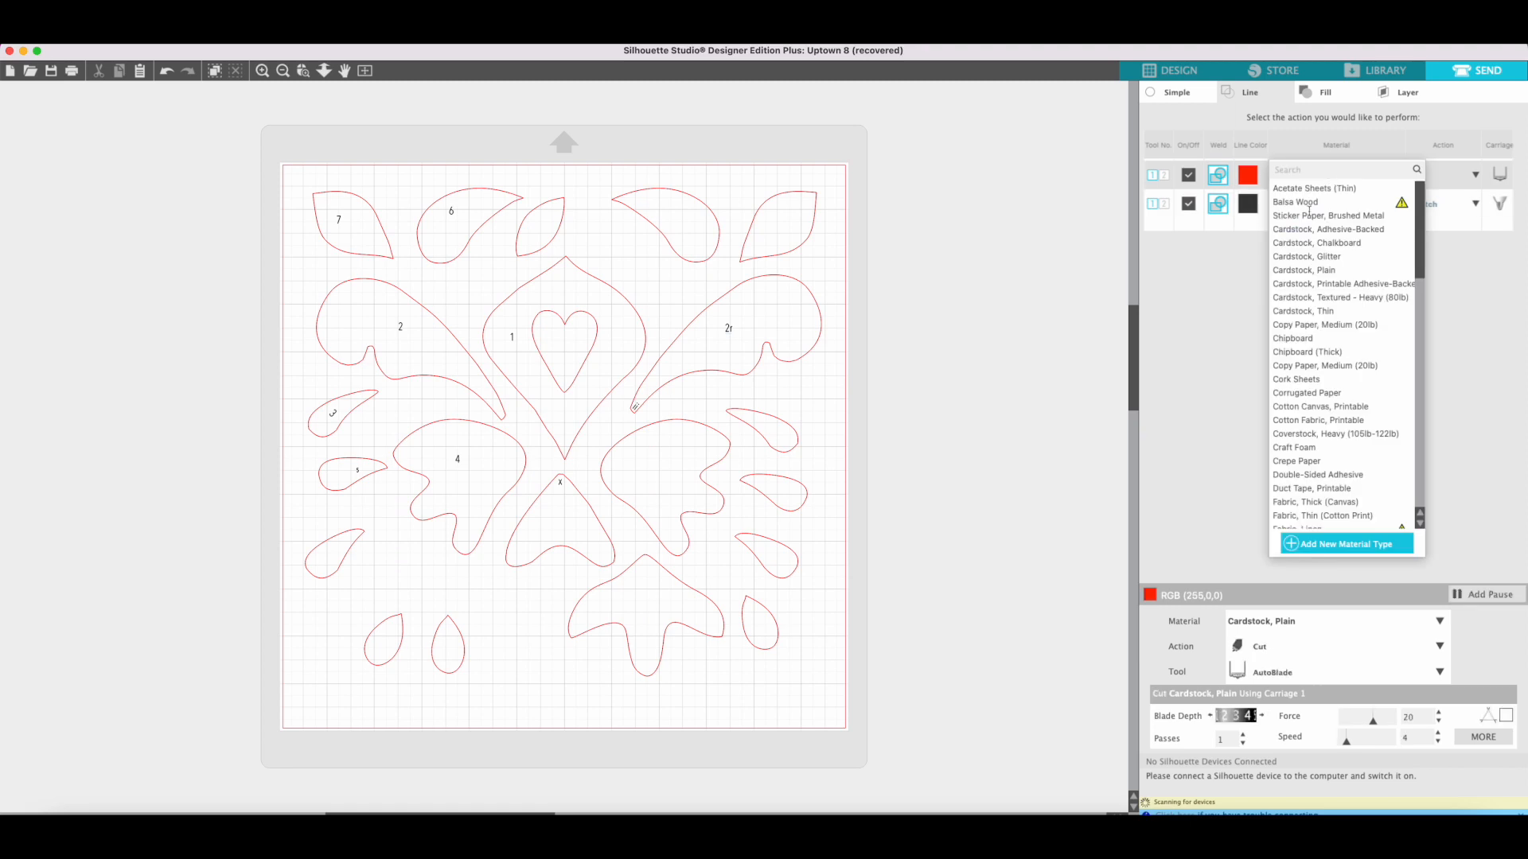
click(1235, 365)
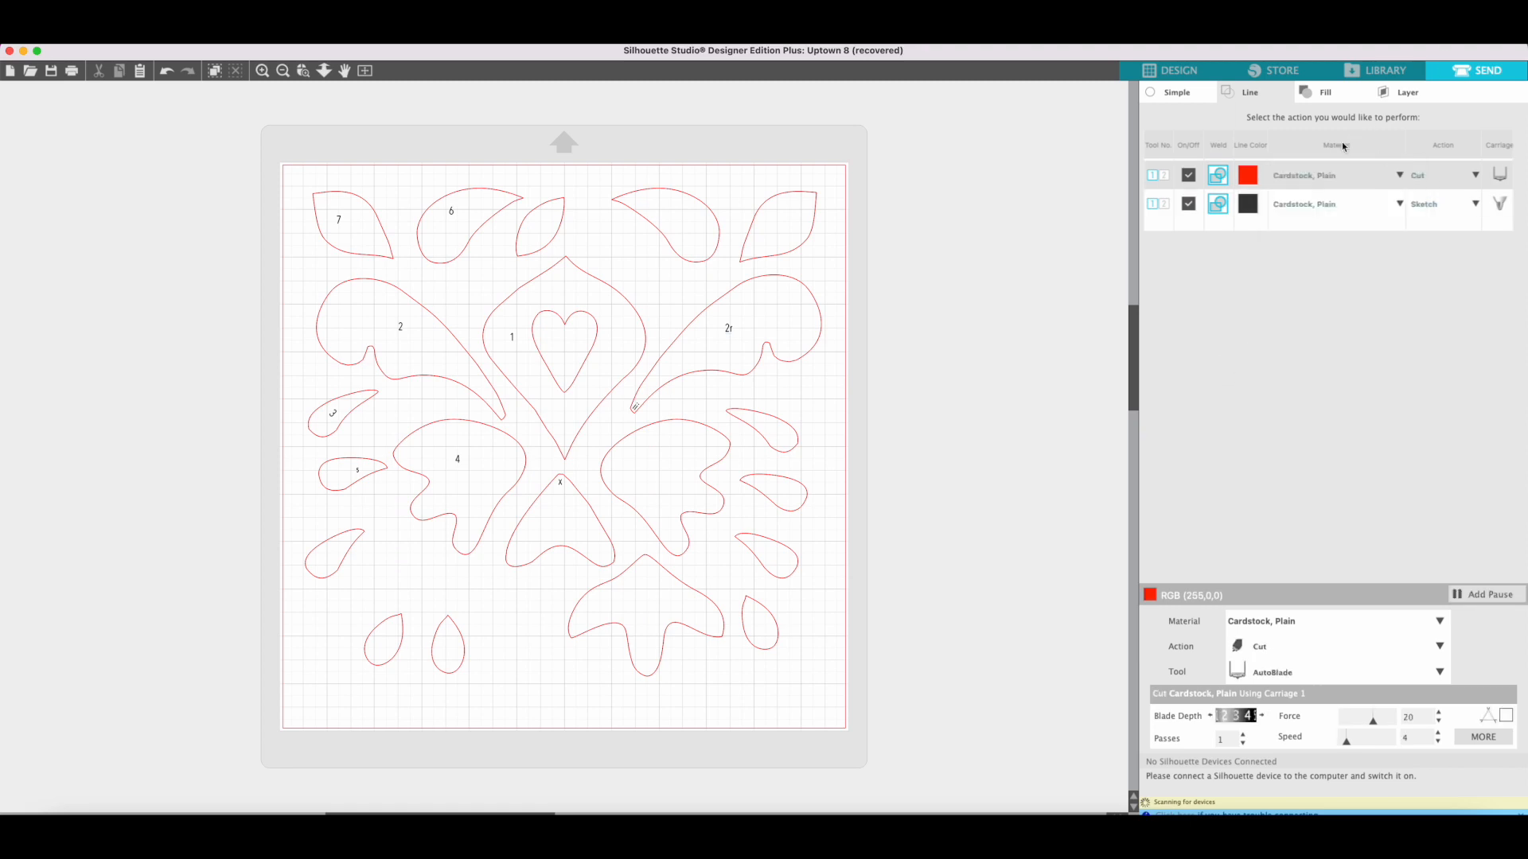
click(1334, 212)
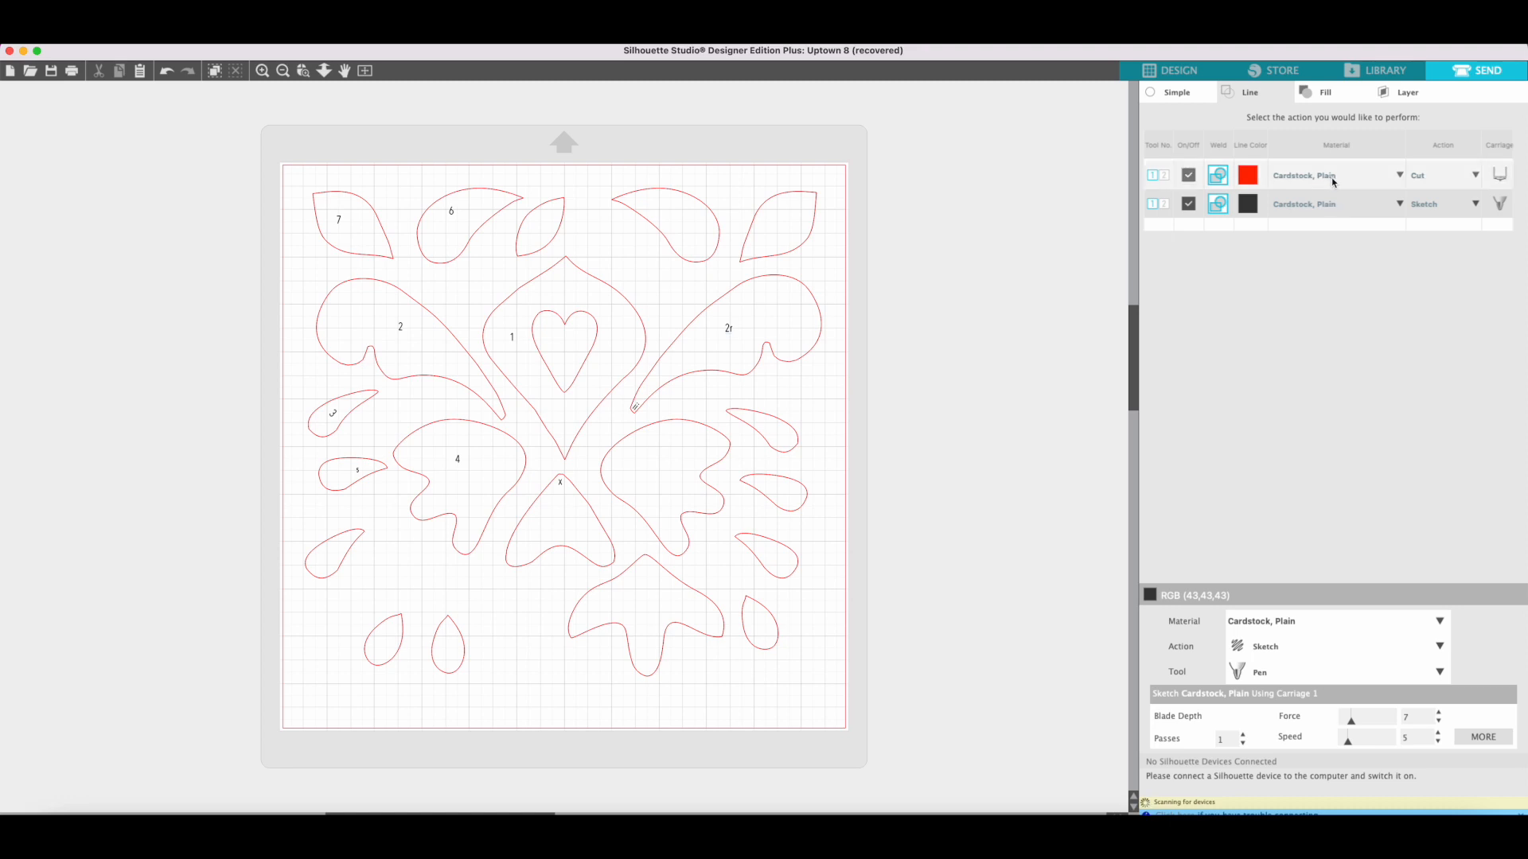
click(1332, 177)
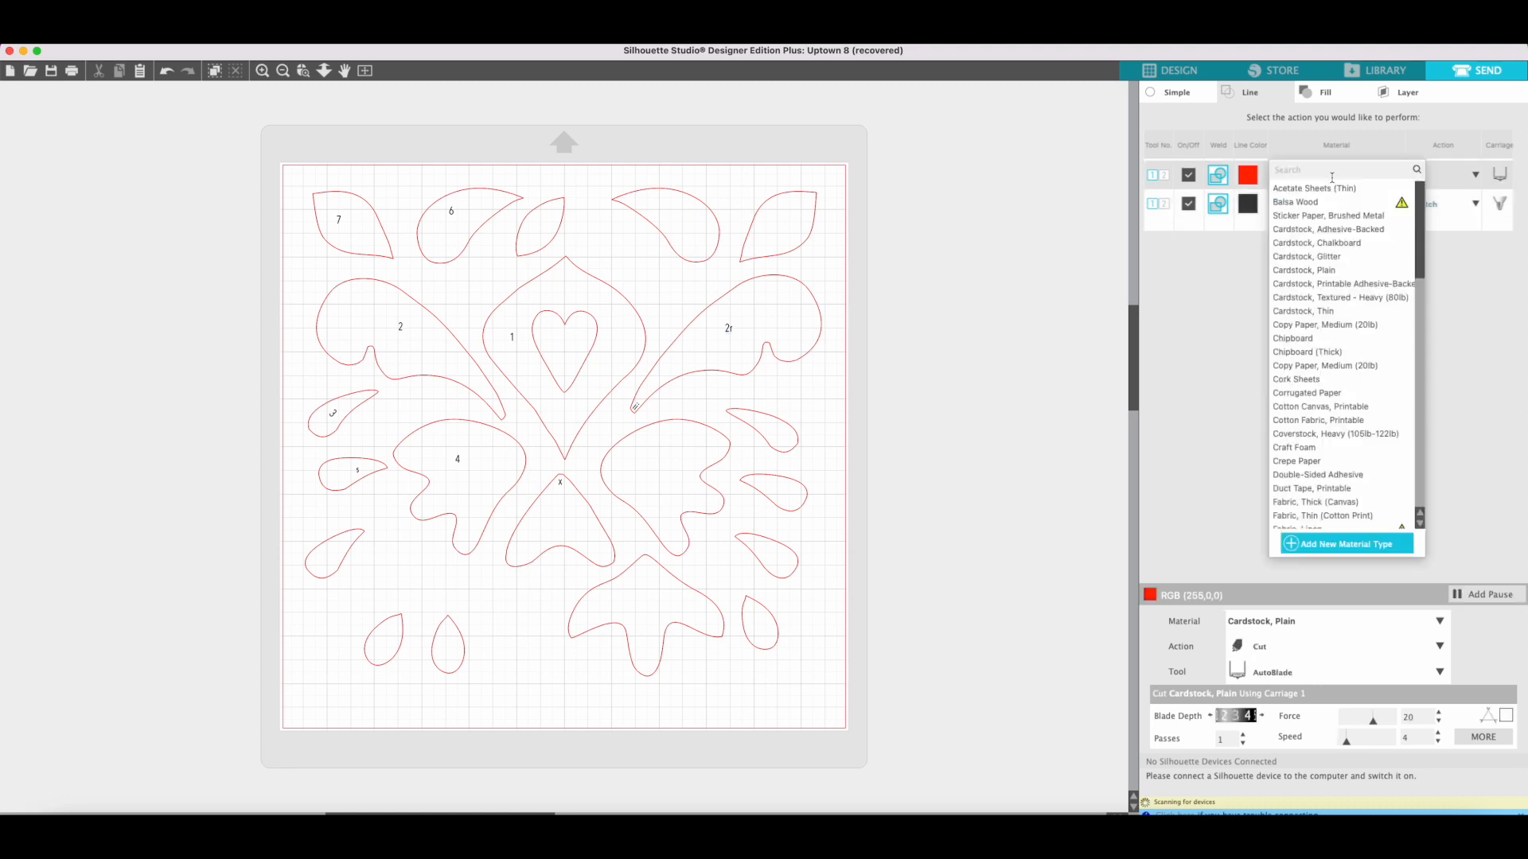
click(1302, 247)
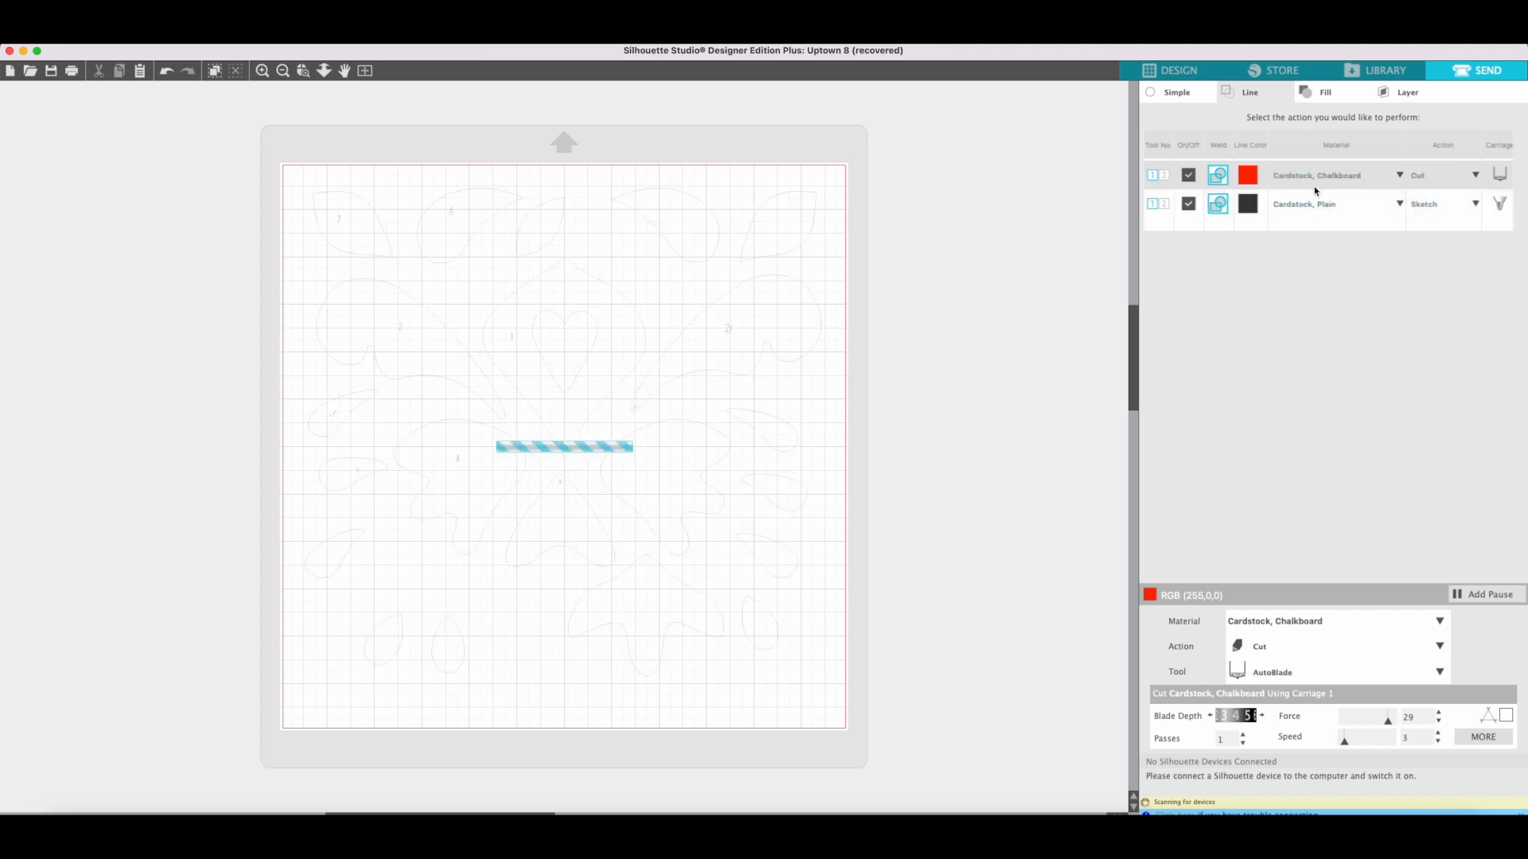
click(1399, 174)
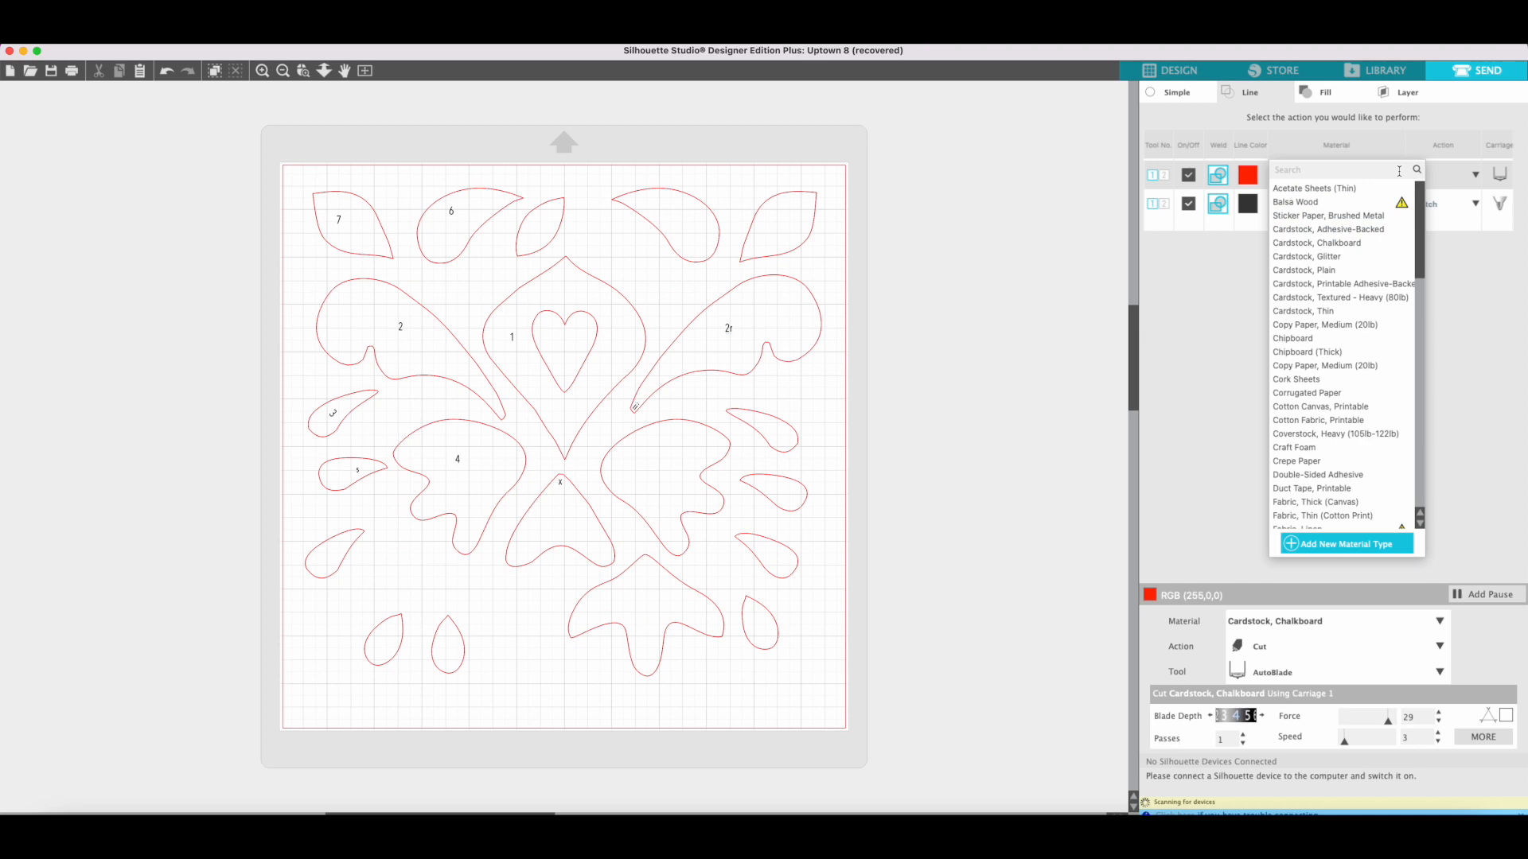
click(1306, 271)
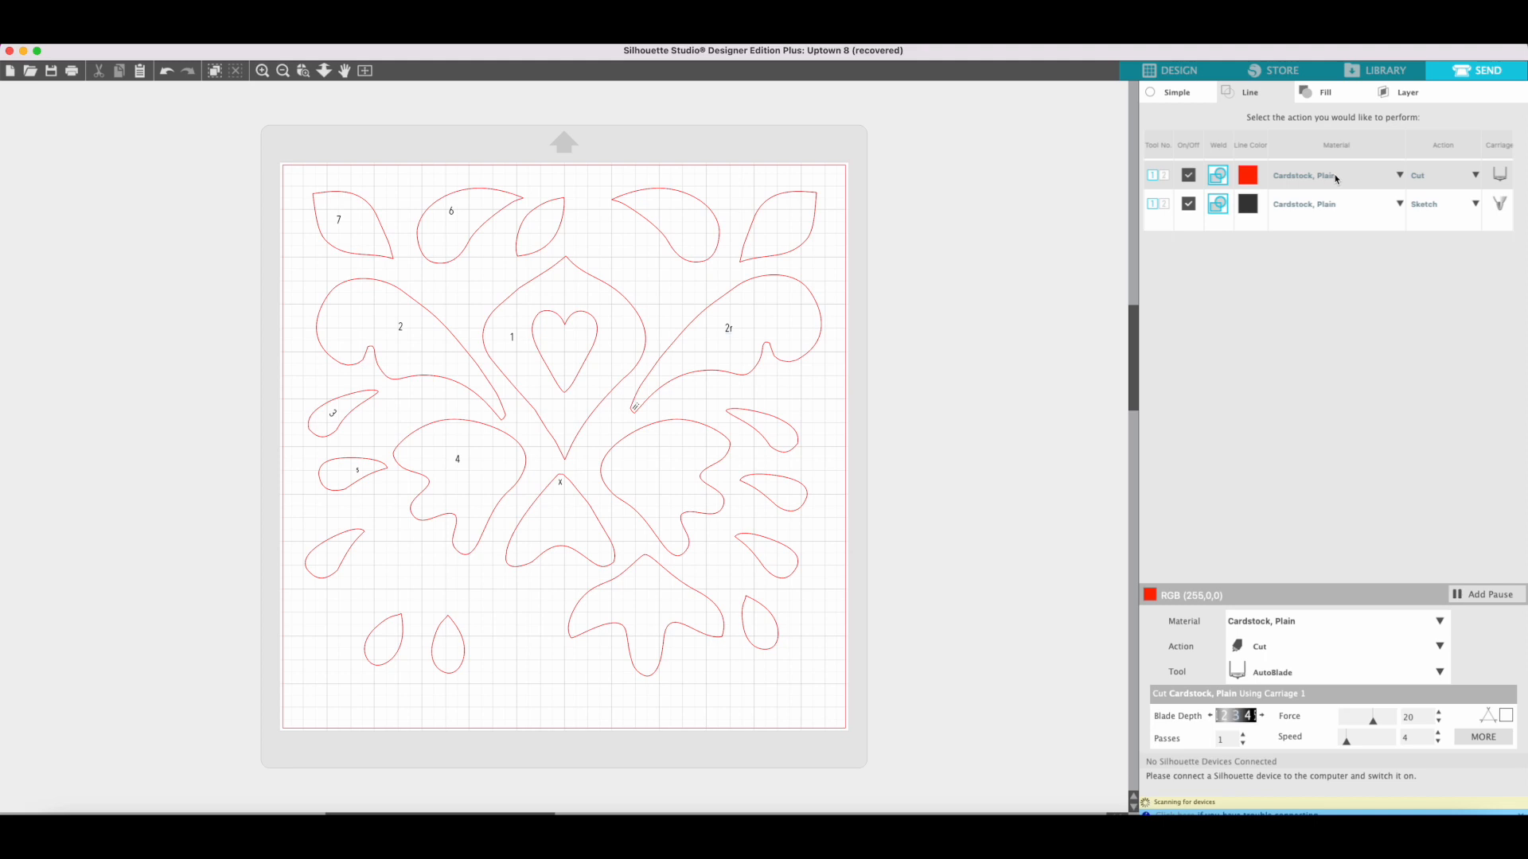
Add a pause after the red Cut lines and remove it again.
click(1492, 598)
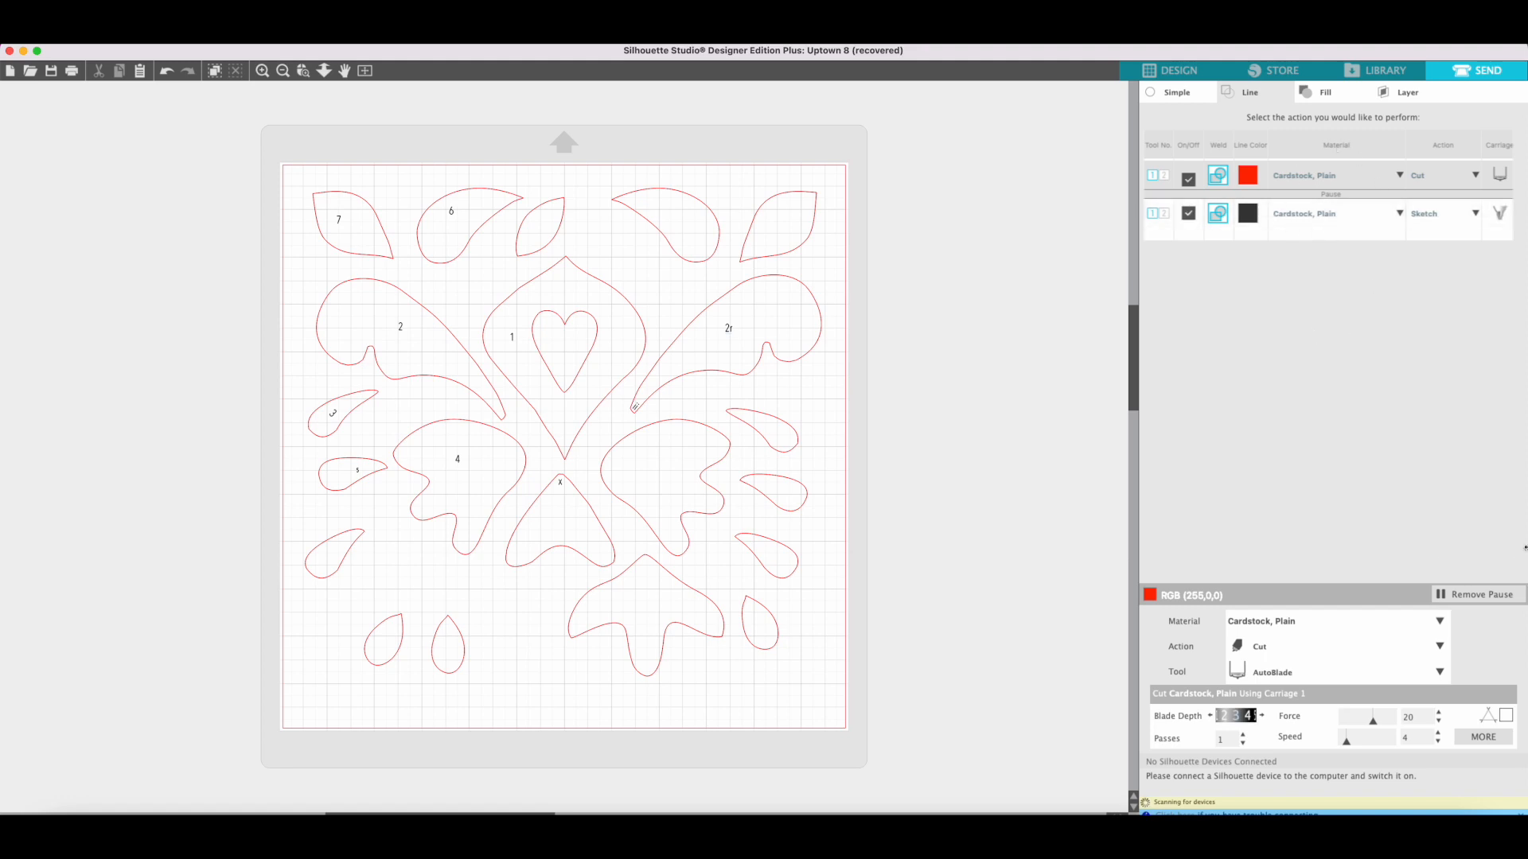
click(1496, 596)
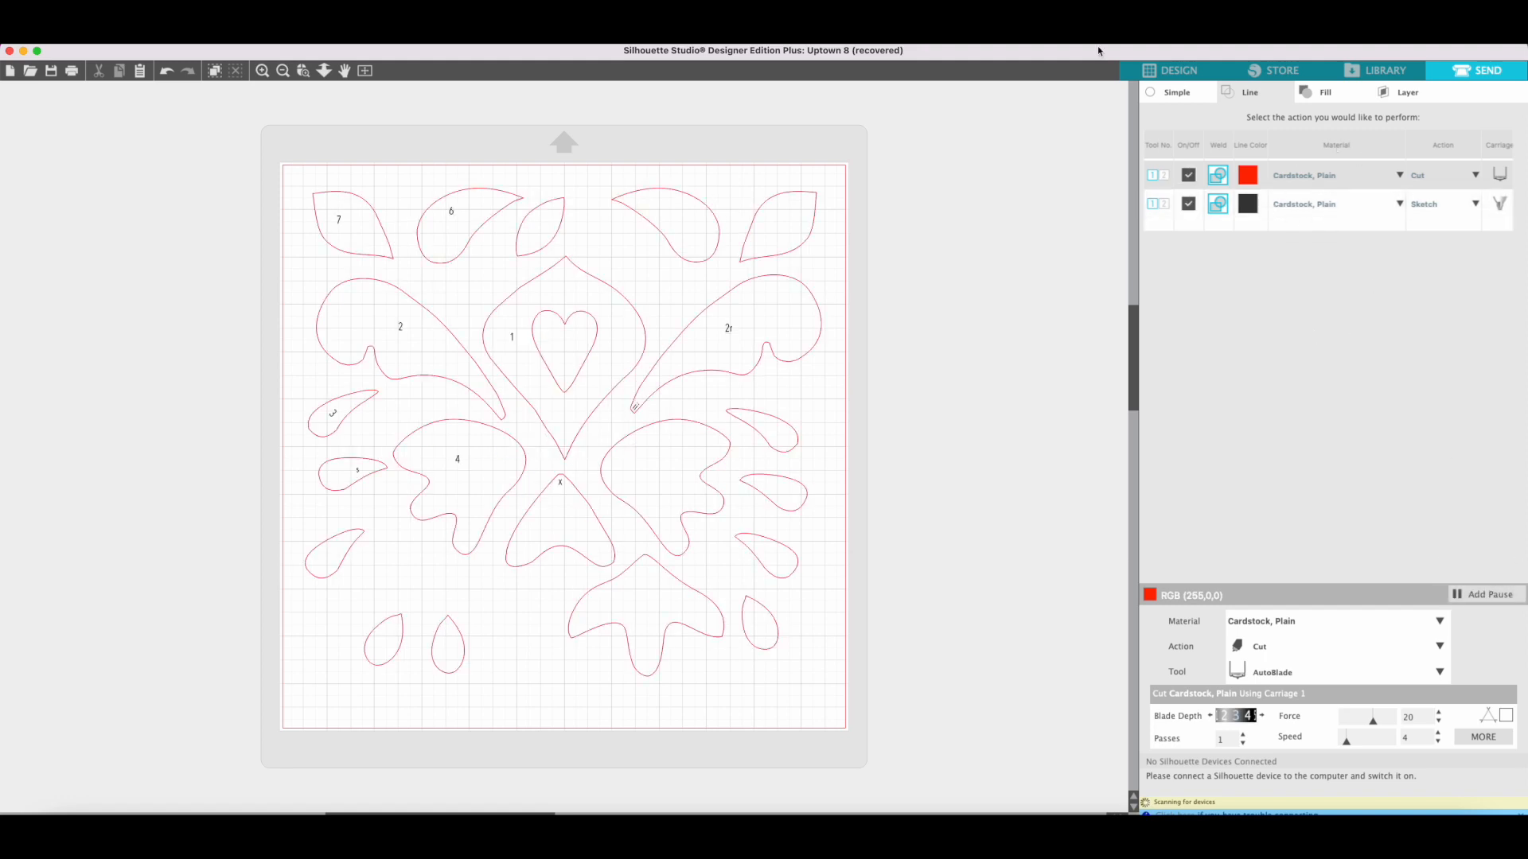
Reorder the line colors so the black Sketch lines are processed before the red Cut lines.
click(1288, 205)
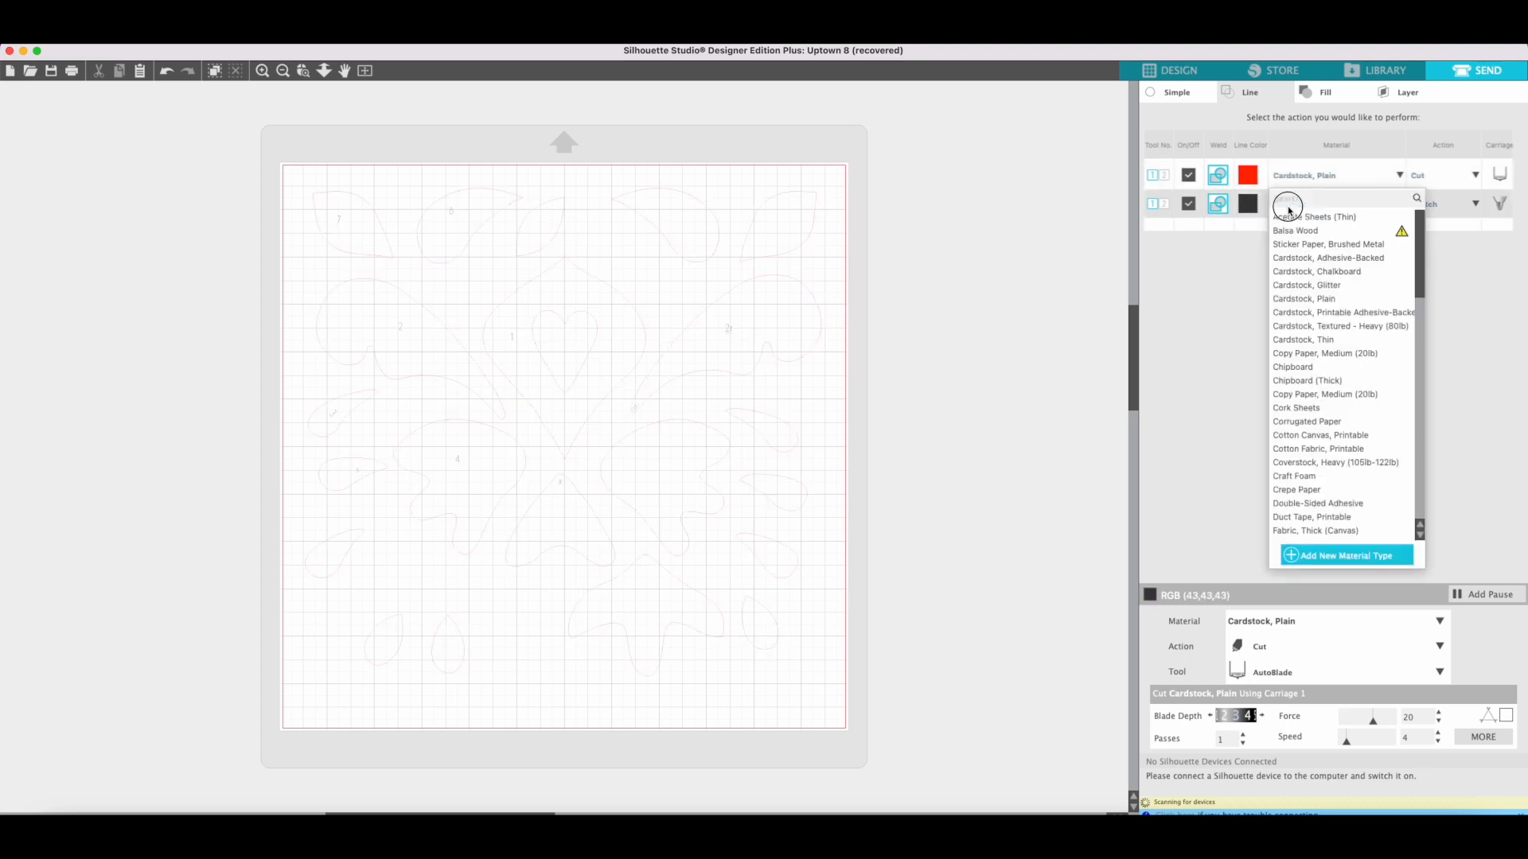
click(1290, 172)
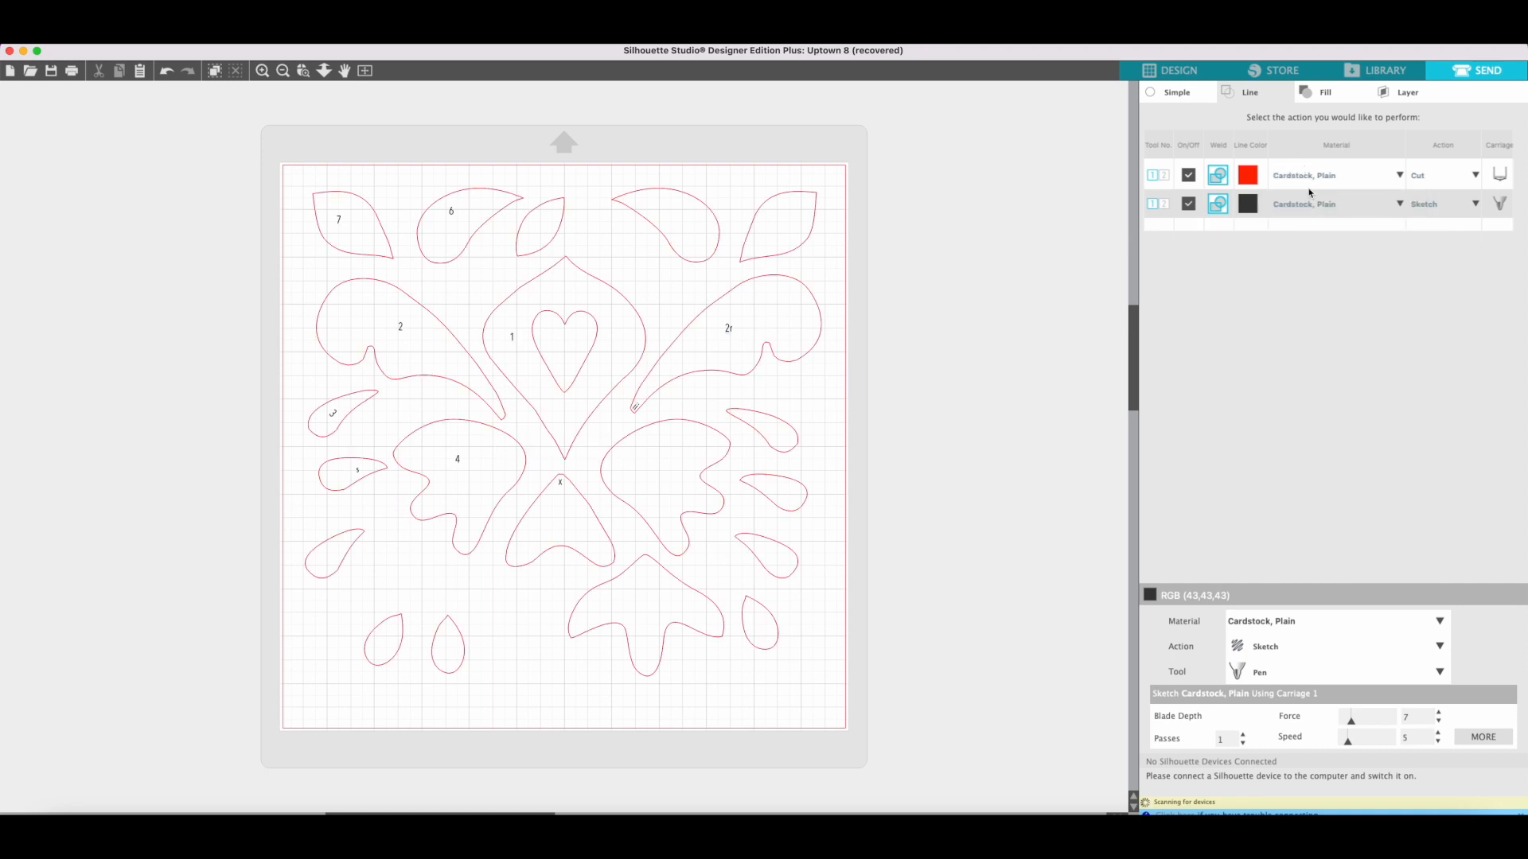
click(1284, 177)
click(1245, 206)
drag(1245, 207, 1247, 174)
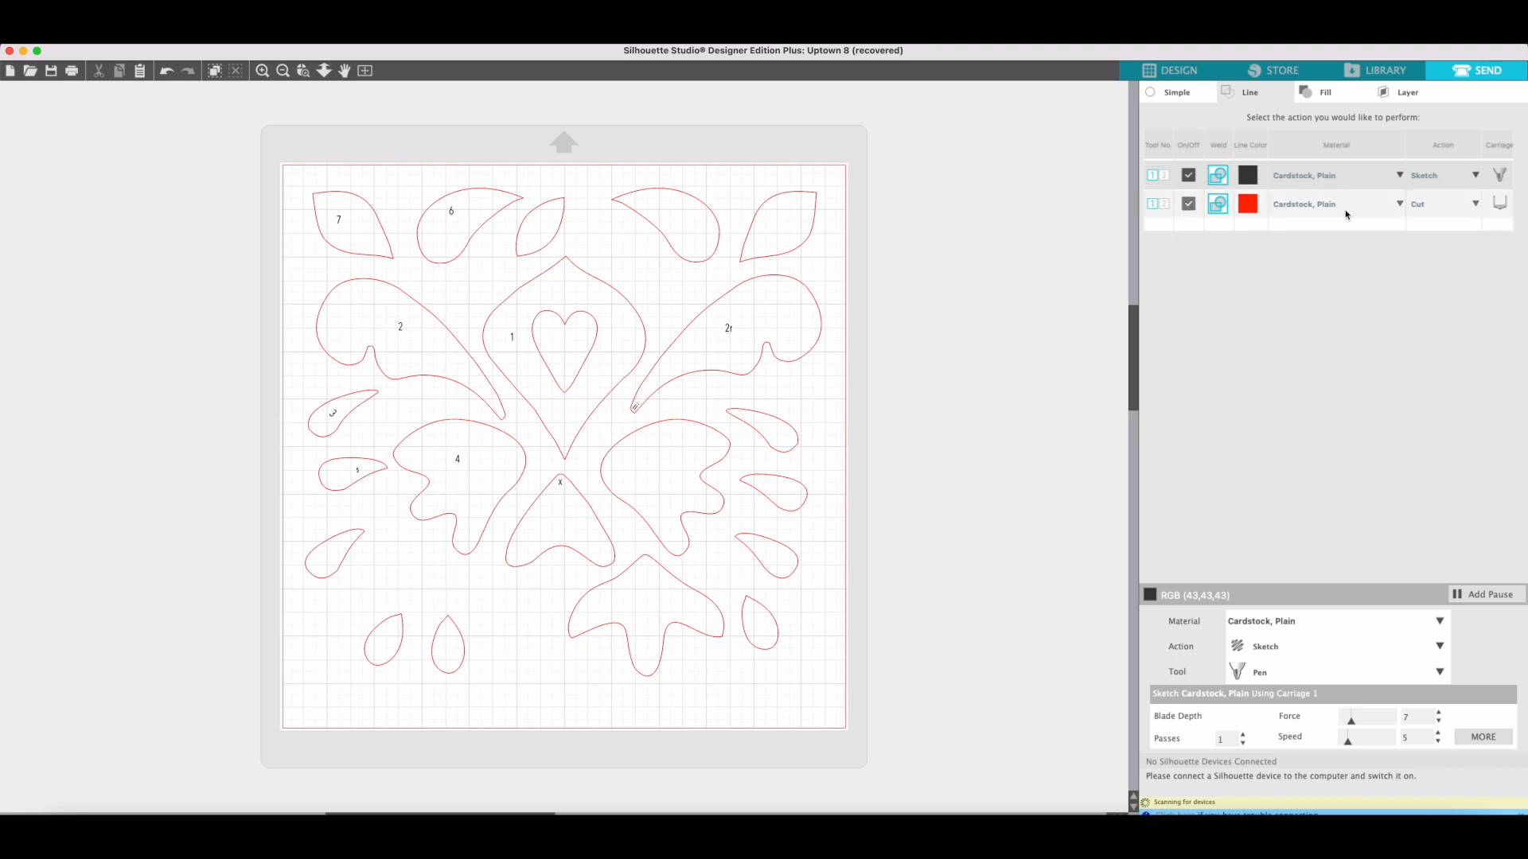
click(1249, 205)
drag(1249, 205, 1250, 182)
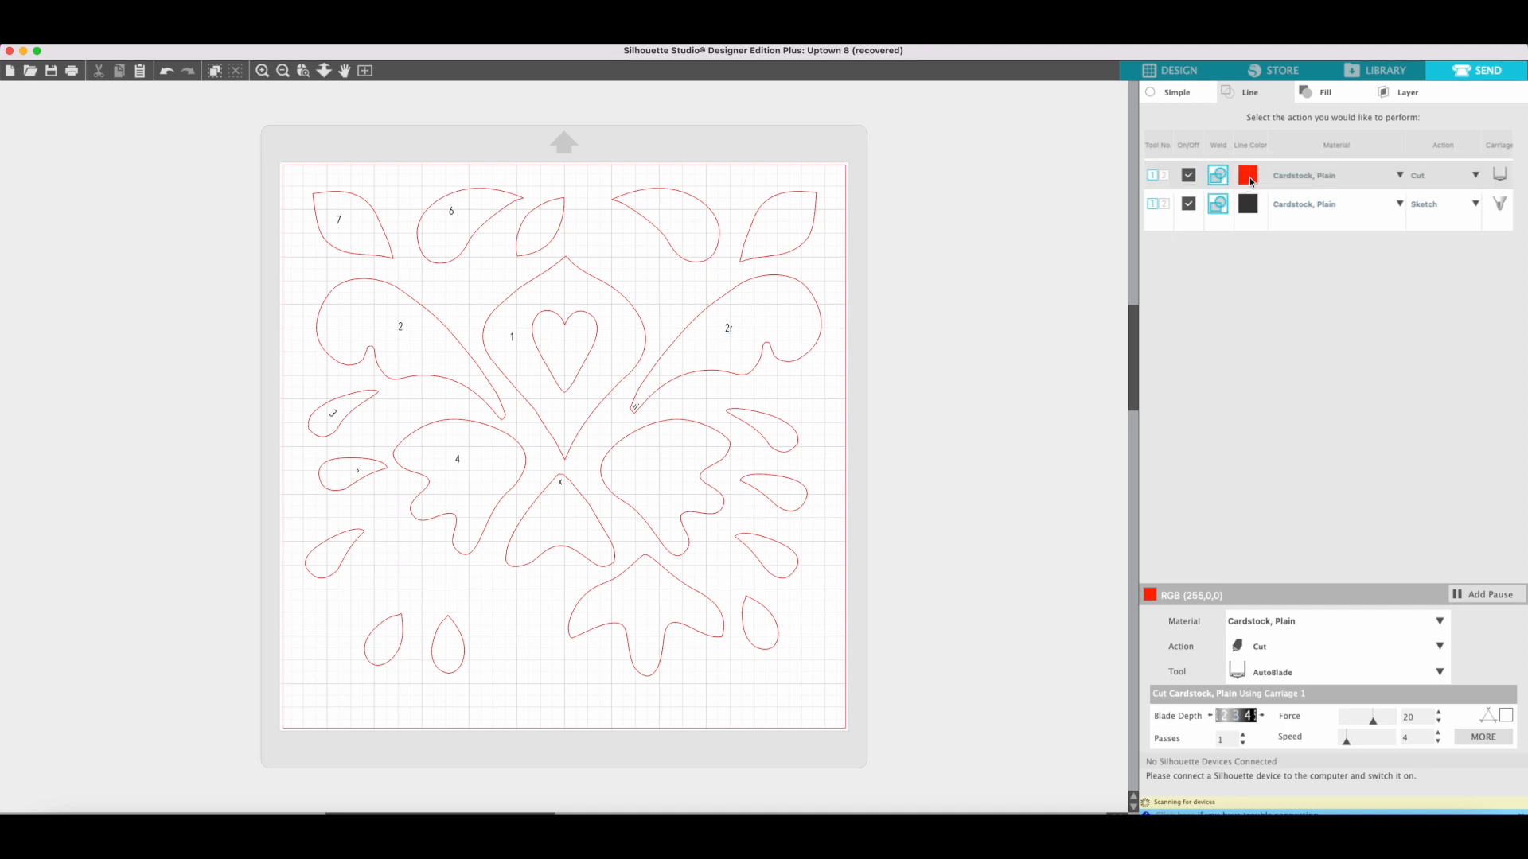
drag(1249, 205, 1250, 177)
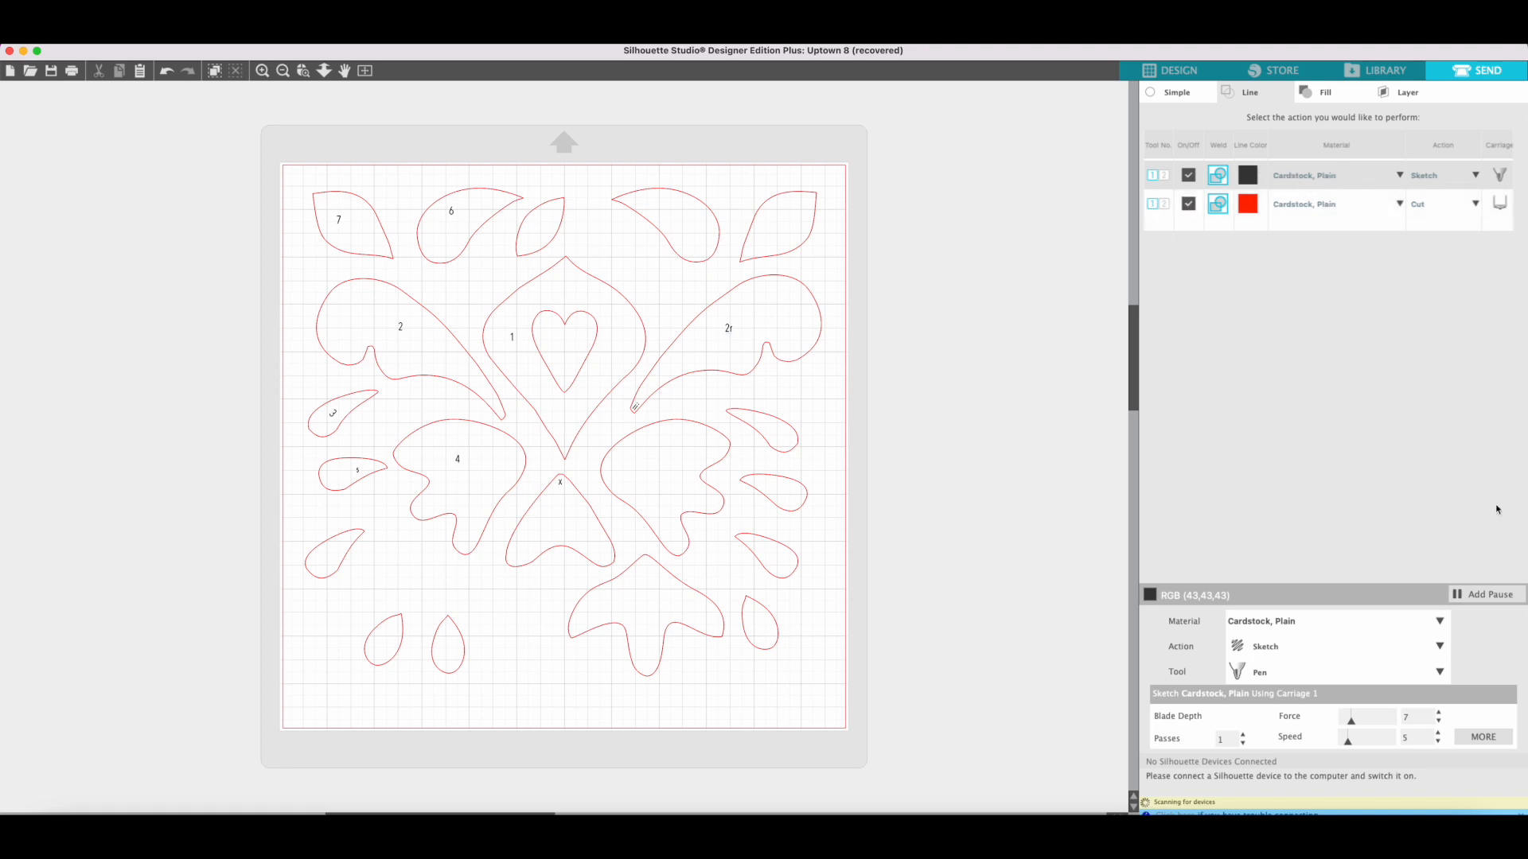
Add a pause after the black Sketch lines and choose Pen as their carriage tool.
click(1483, 595)
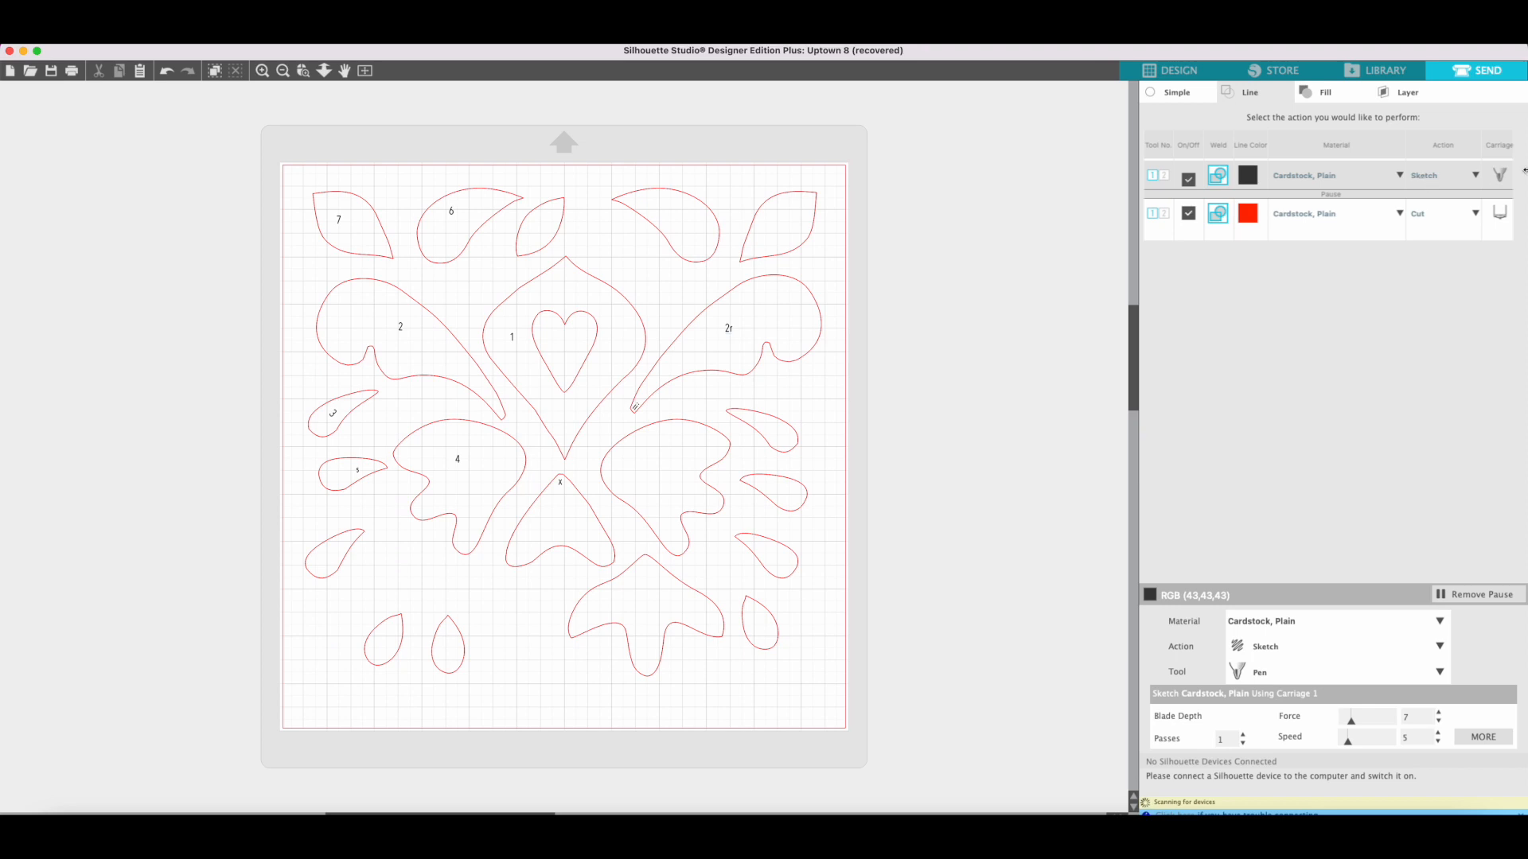
click(1501, 177)
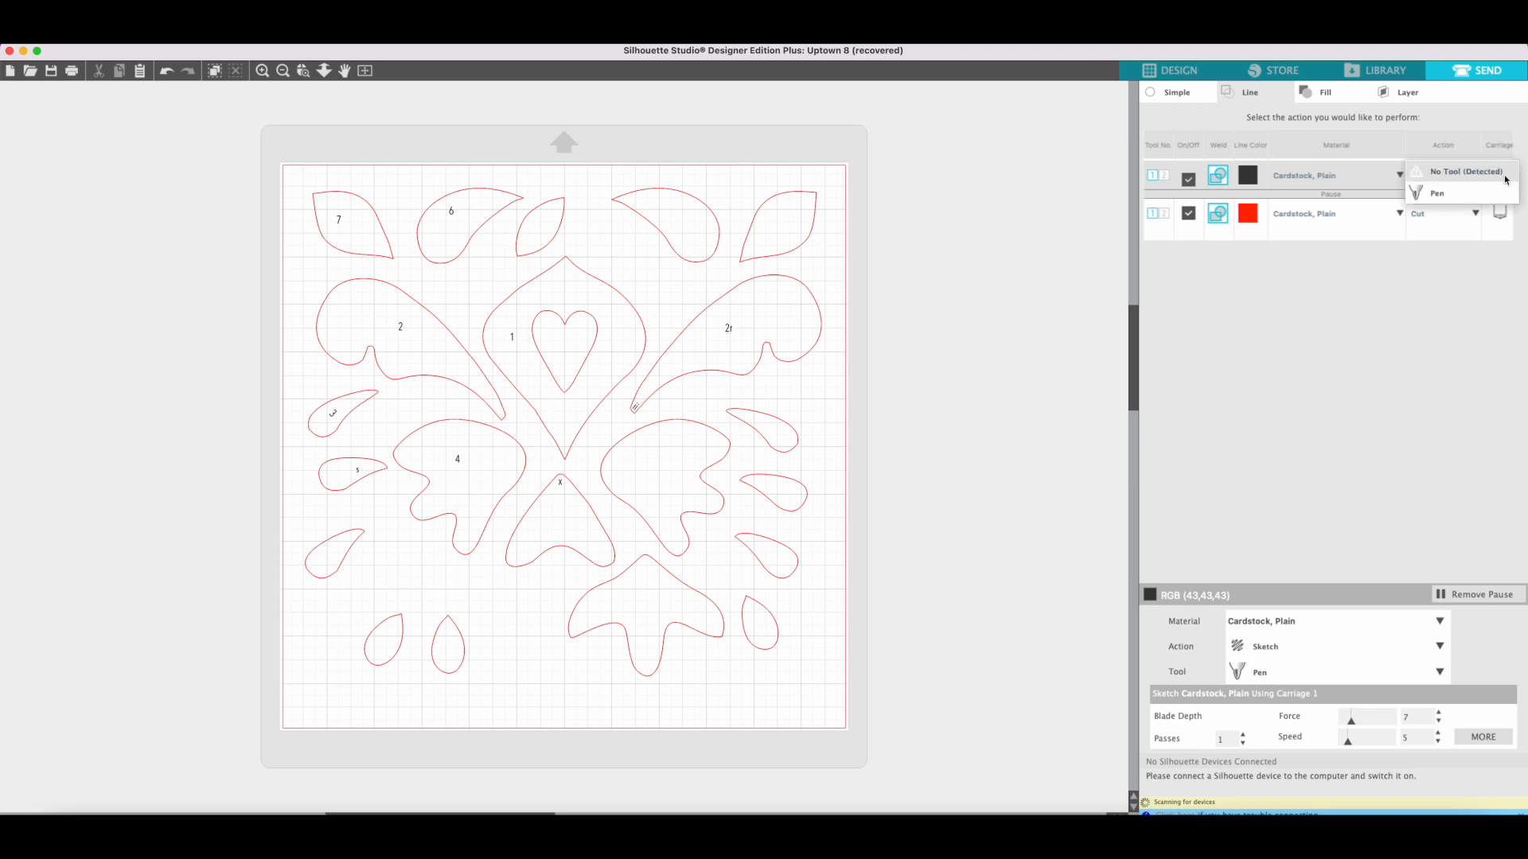
click(1460, 193)
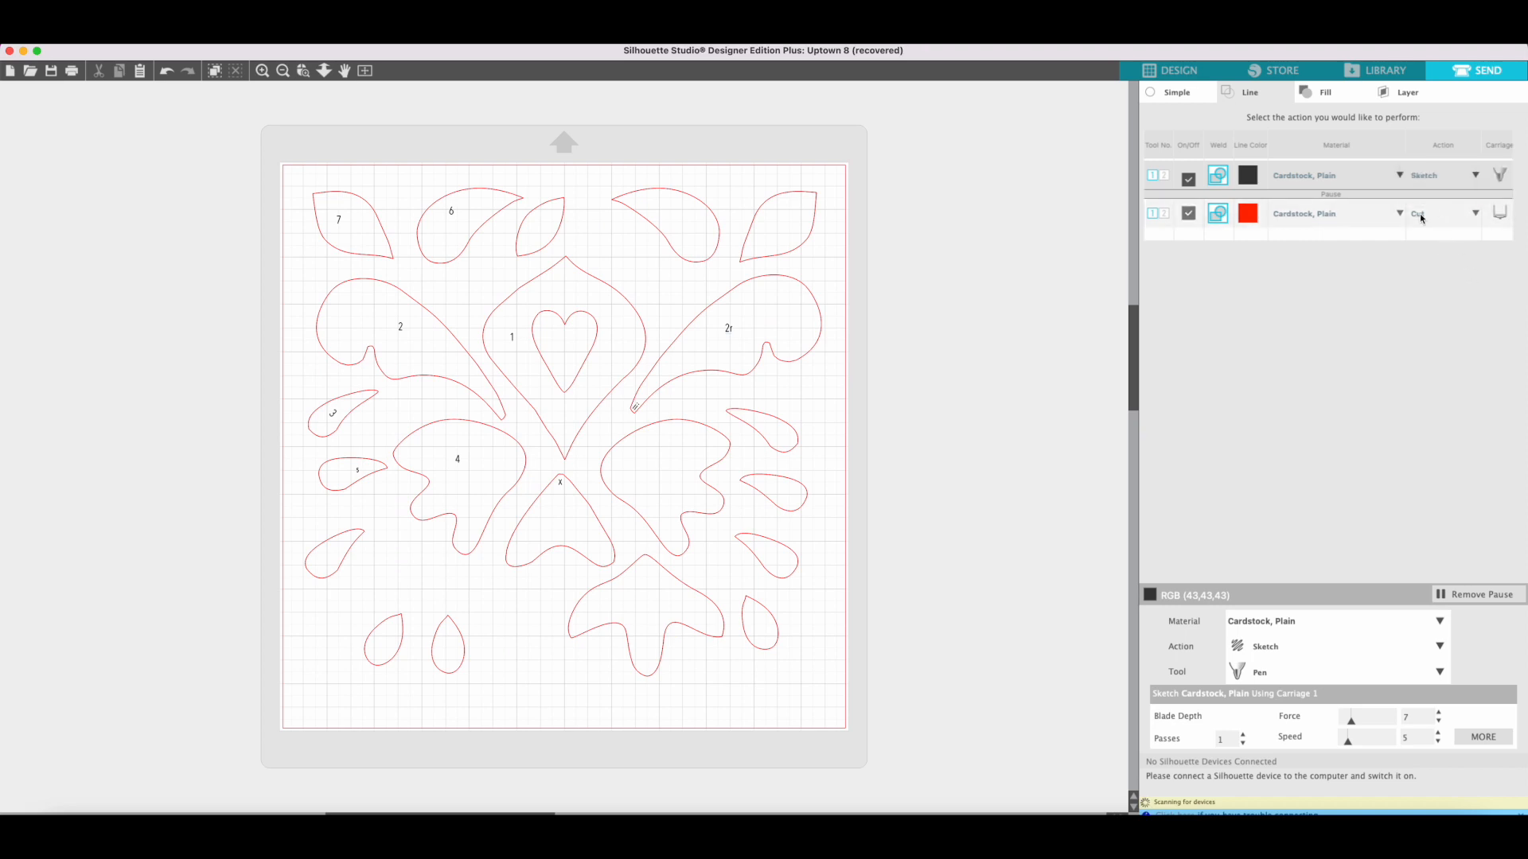